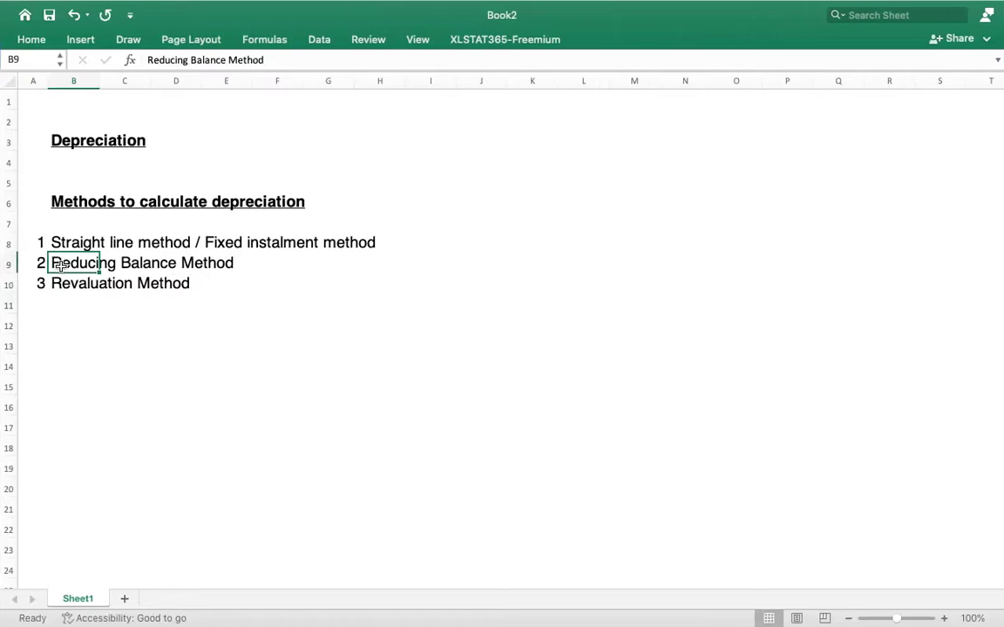
# Make the Reducing Balance Method and Straight line method / Fixed instalment method entries in B9 and B8 bold and underlined.
pyautogui.press('super+b')
pyautogui.press('super+u')
pyautogui.click(163, 350)
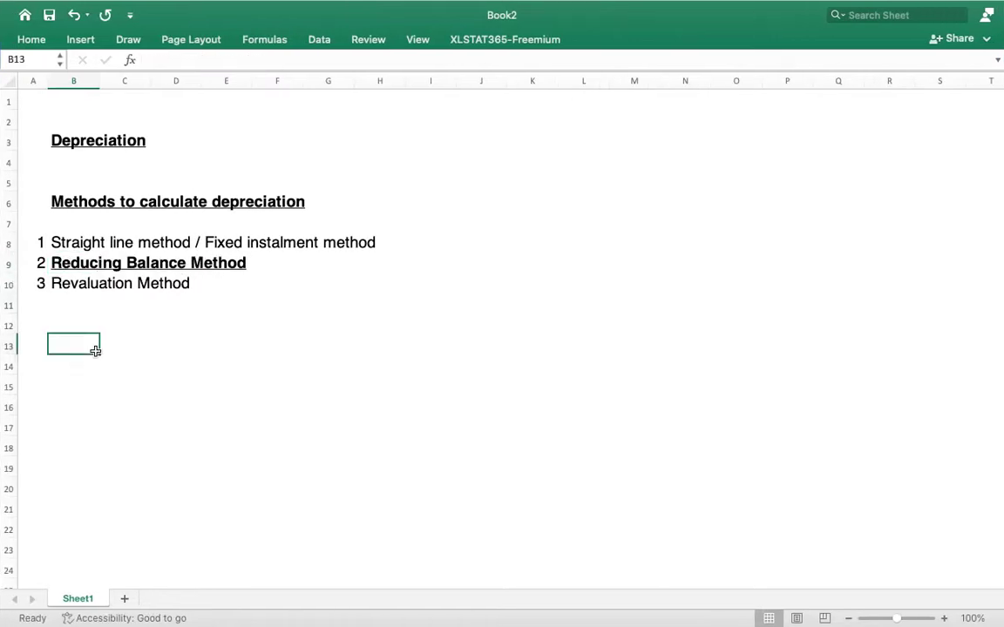
pyautogui.click(70, 270)
pyautogui.click(63, 243)
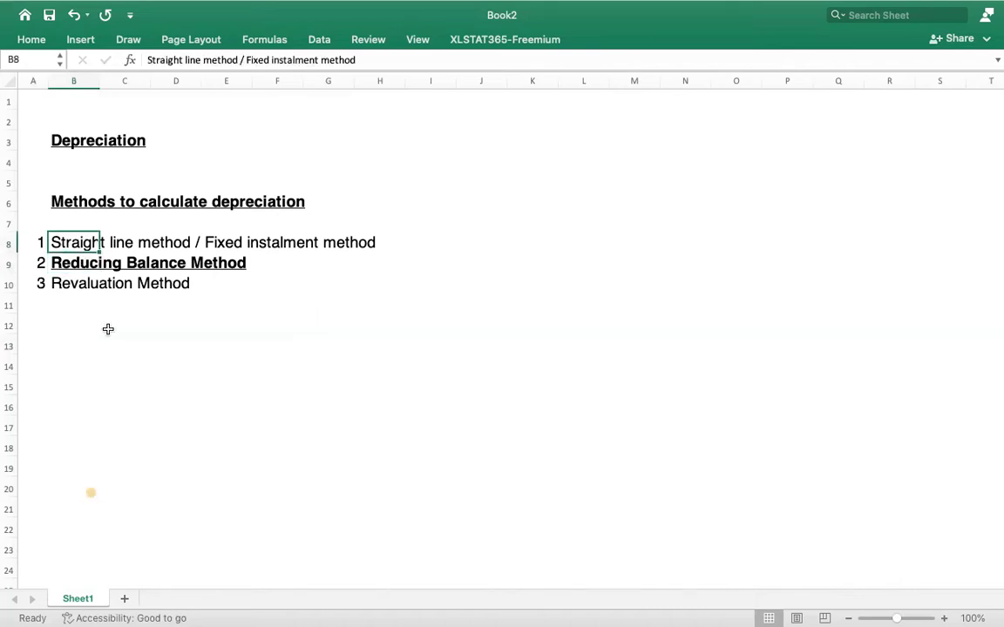
pyautogui.click(174, 324)
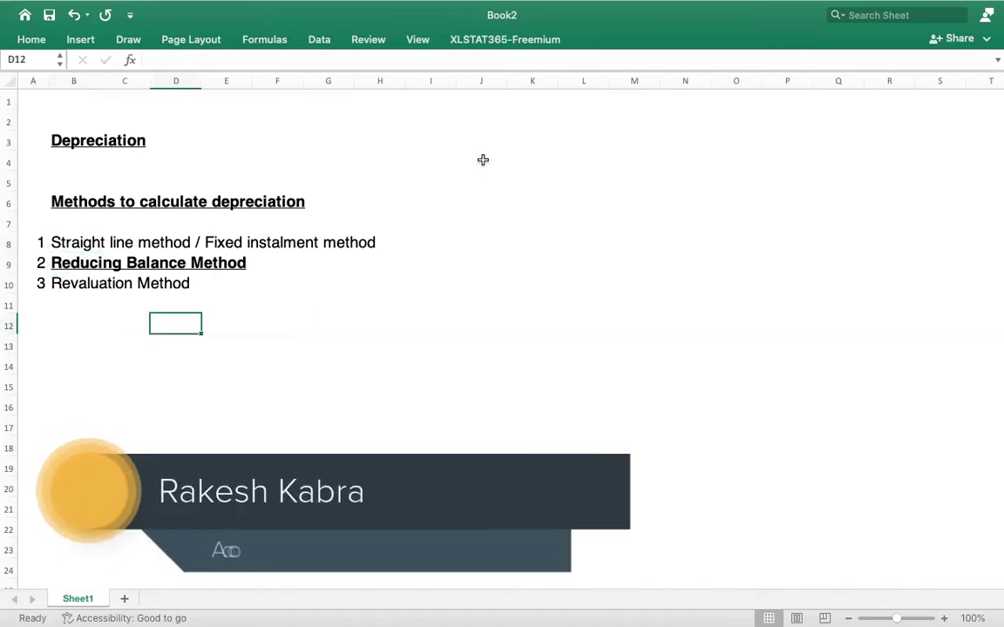
pyautogui.click(483, 160)
pyautogui.press('super+y')
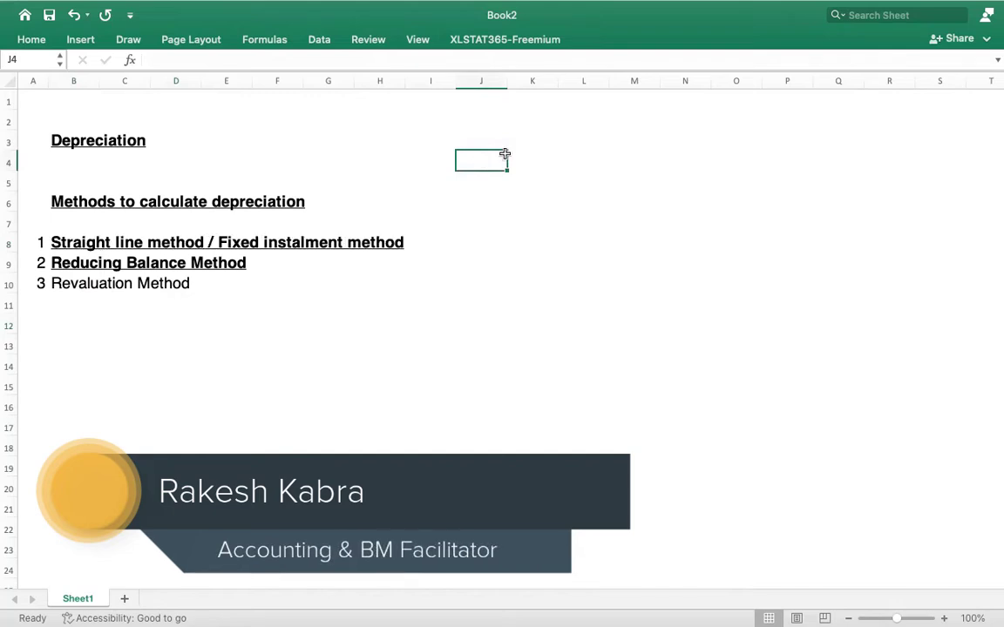
# Set up a bordered table at J4:M11 headed Years, Cost / Opening Book Value, Depreciation and Closing Book Value.
pyautogui.hotkey('shift', 'Right')
pyautogui.hotkey('shift', 'Right')
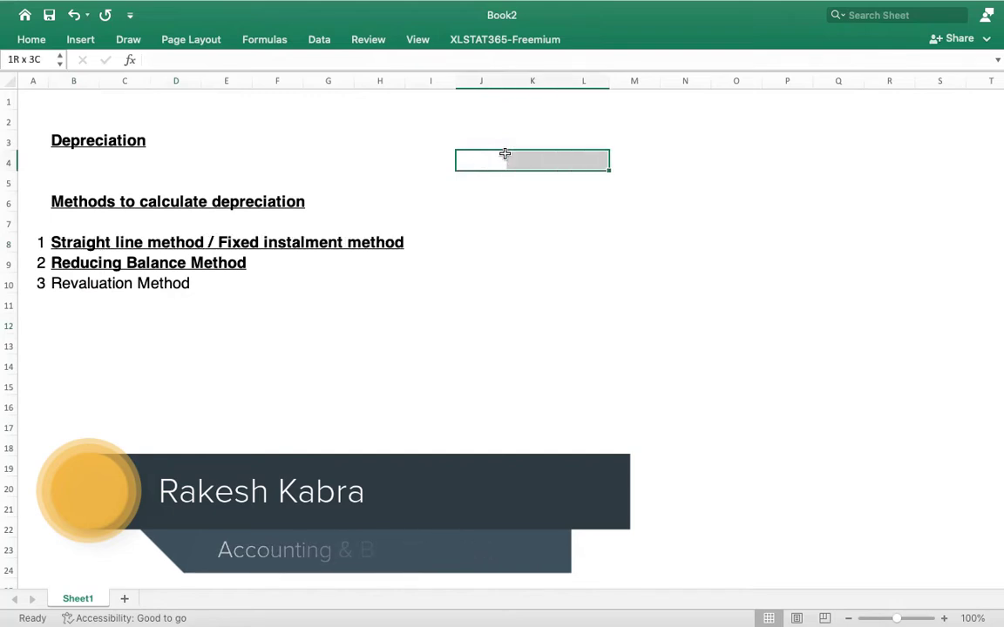
pyautogui.hotkey('shift', 'Right')
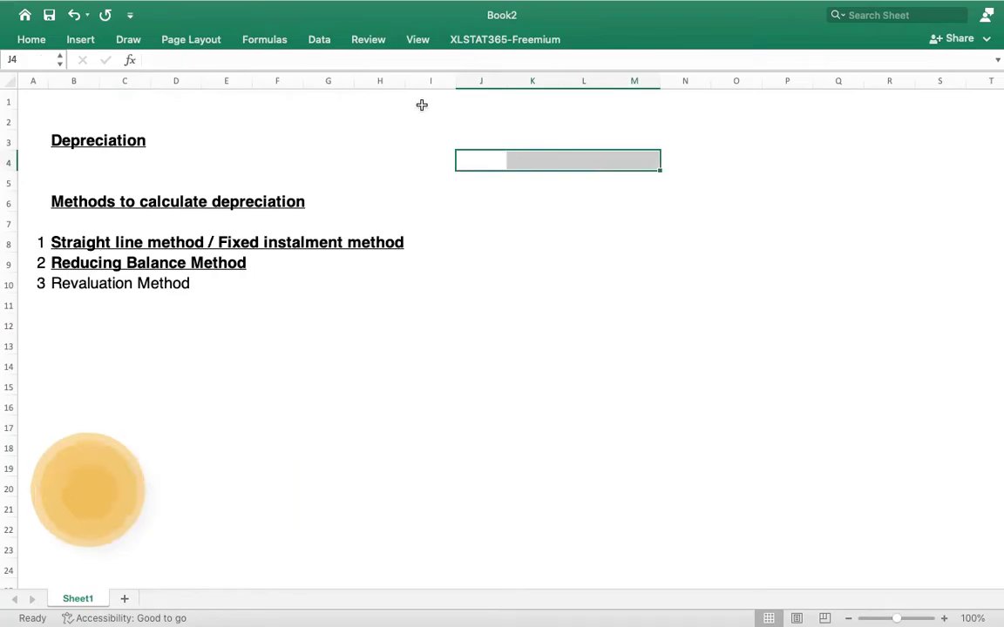
pyautogui.click(35, 40)
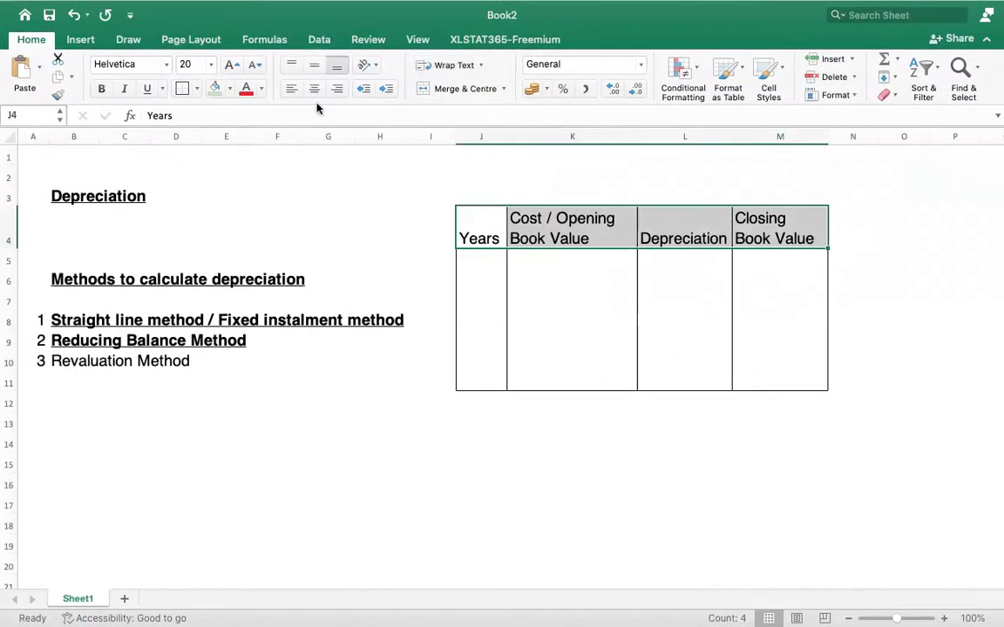
# Centre the table headings in J4:M4 horizontally and vertically and fill them with light green.
pyautogui.click(306, 94)
pyautogui.click(307, 67)
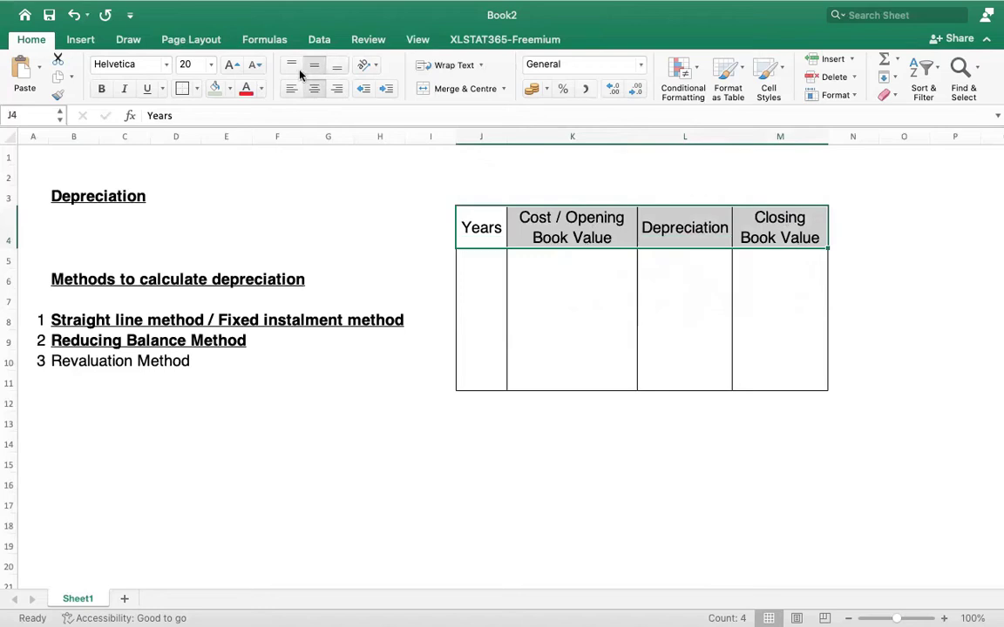
pyautogui.click(217, 92)
pyautogui.click(588, 283)
pyautogui.moveTo(479, 193); pyautogui.dragTo(791, 196)
pyautogui.click(440, 88)
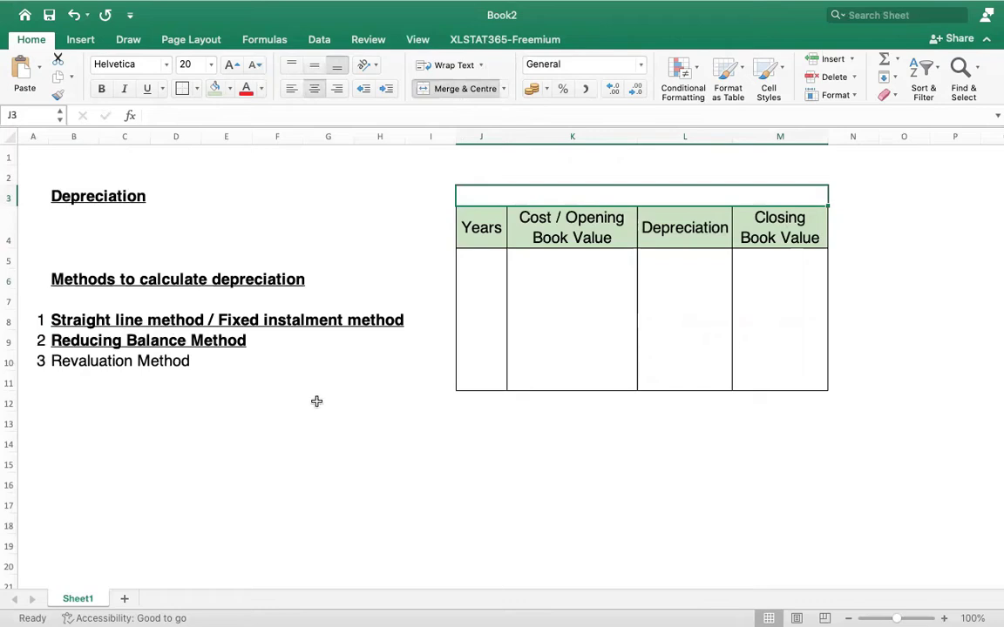
pyautogui.write('Strai')
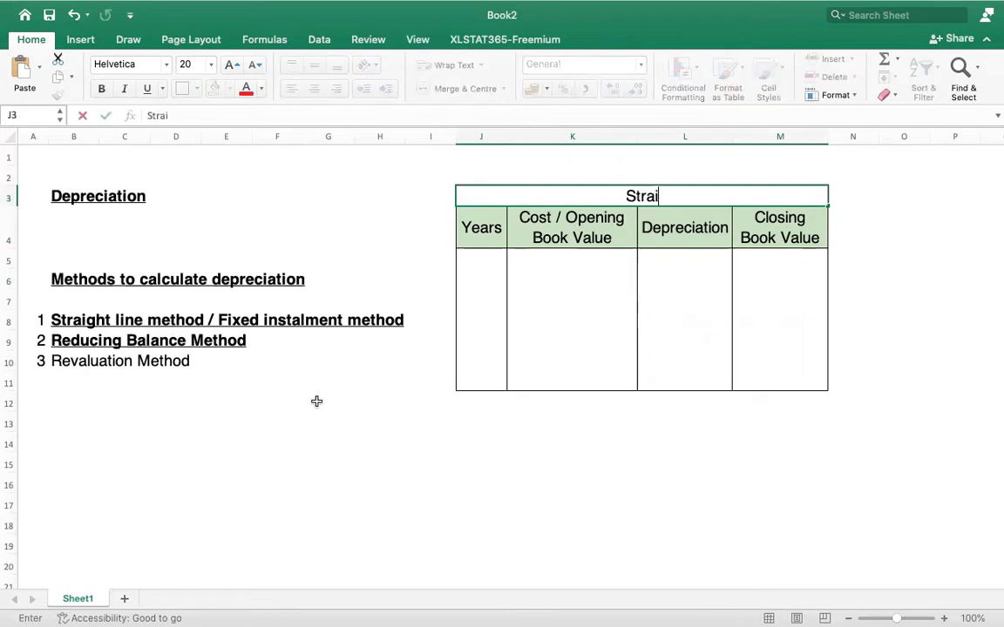
pyautogui.write('gnt')
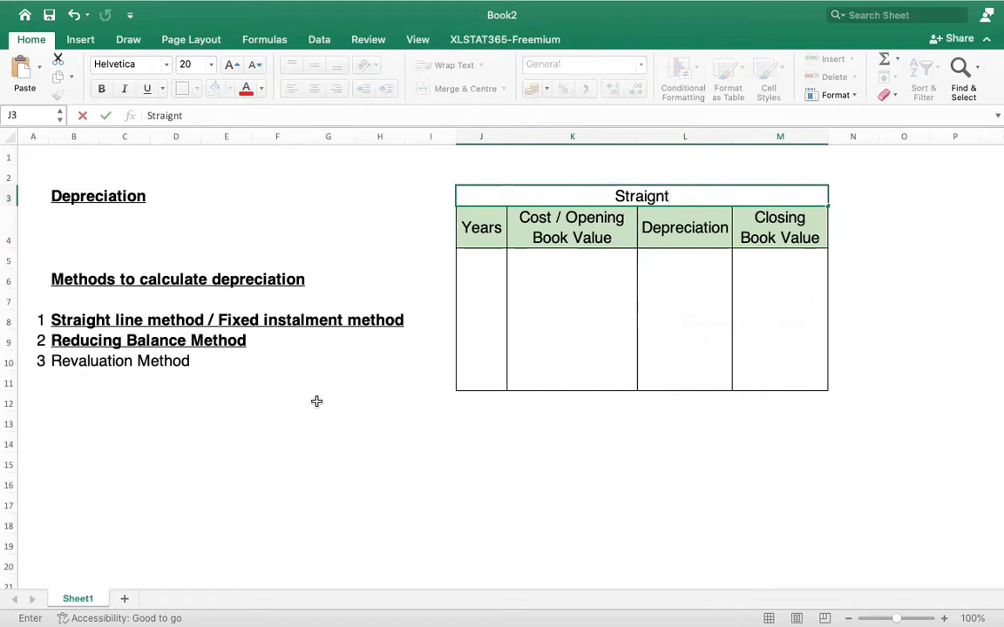
pyautogui.press('BackSpace')
pyautogui.press('BackSpace')
pyautogui.write('ht Line Method')
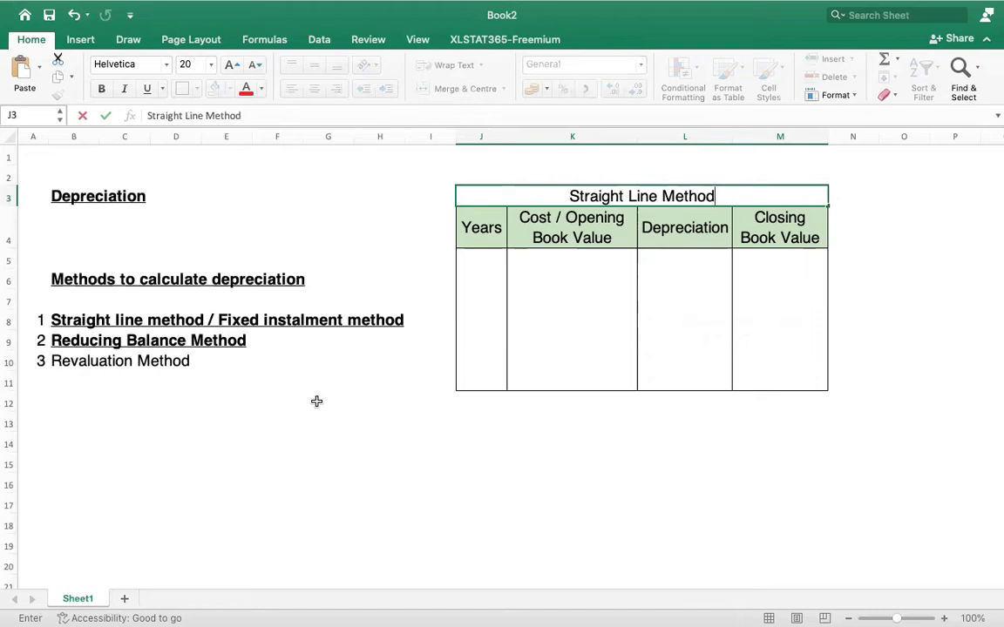
pyautogui.write(' - ')
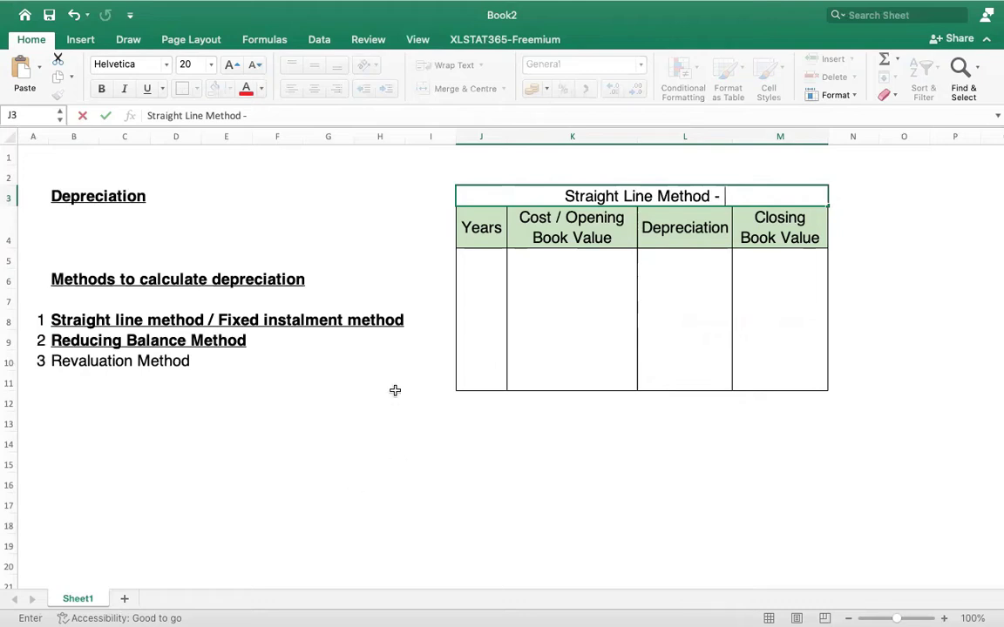
pyautogui.write('@10%')
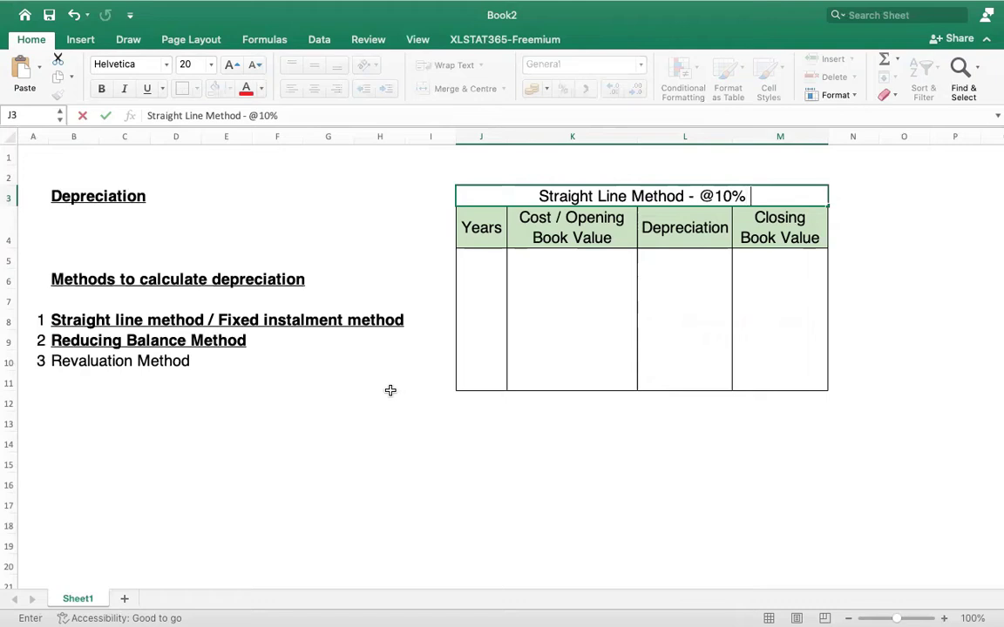
pyautogui.write(' of COST')
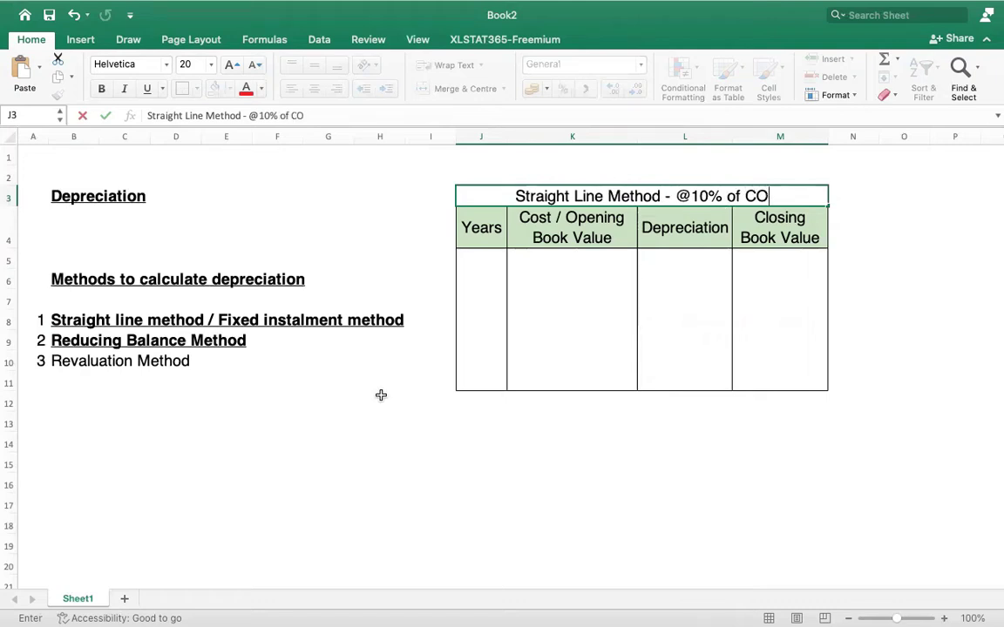
pyautogui.click(711, 337)
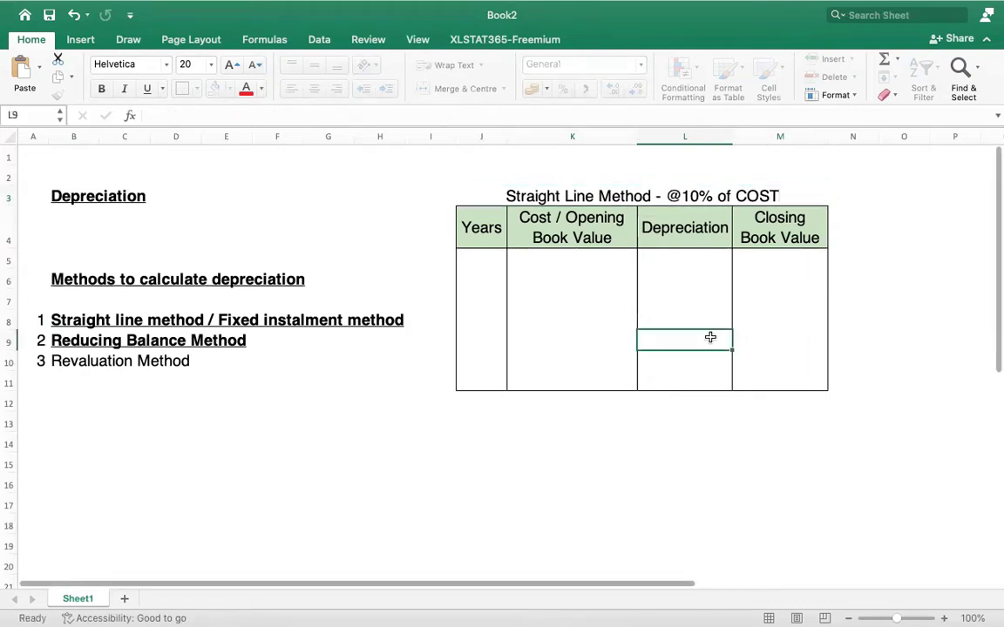
# Make only the words "of COST" in the table title bold and underlined.
pyautogui.doubleClick(545, 196)
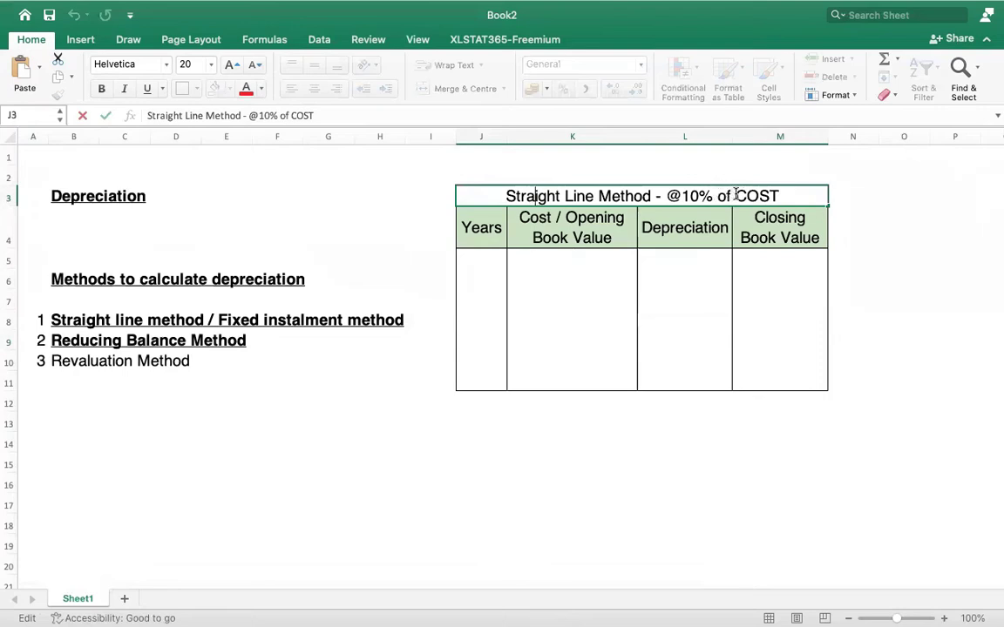
pyautogui.moveTo(717, 195); pyautogui.dragTo(805, 190)
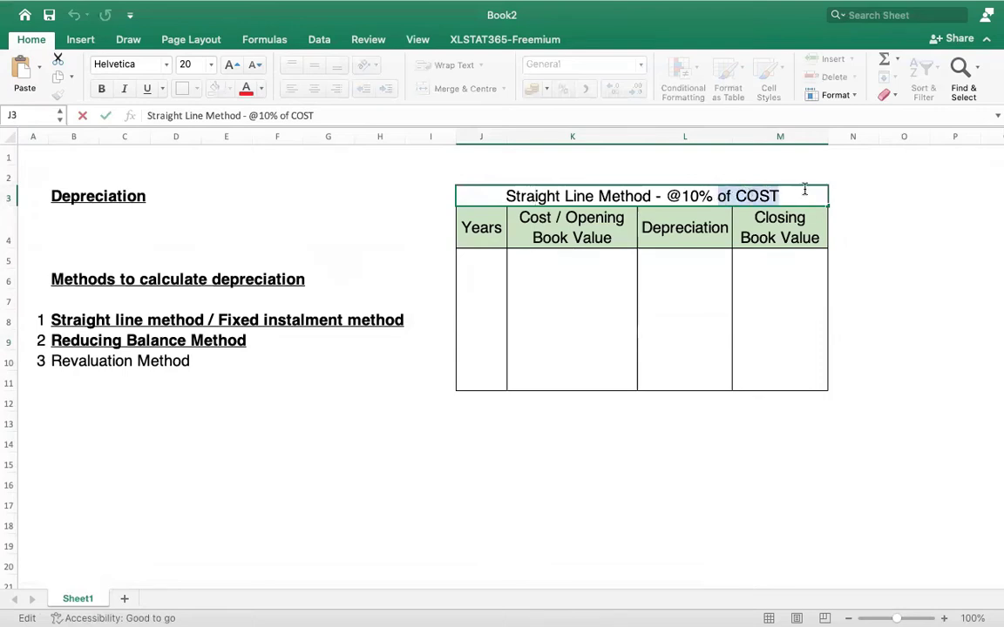
pyautogui.press('super+b')
pyautogui.press('super+u')
pyautogui.click(610, 360)
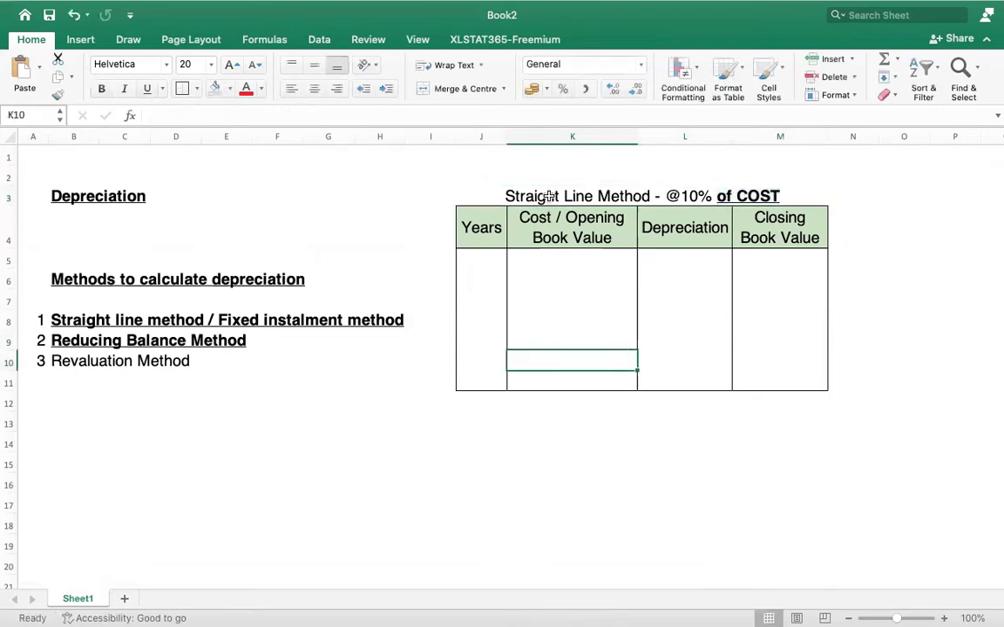
pyautogui.click(549, 196)
pyautogui.click(531, 321)
pyautogui.click(515, 195)
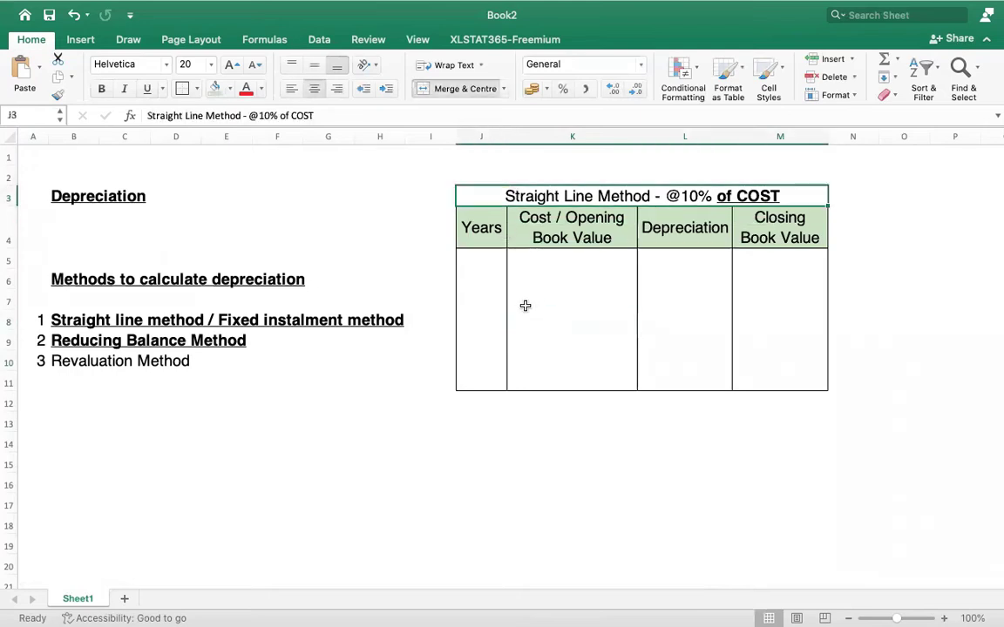
# Widen columns K and M so their headings fit on one line, and reduce row 4 to single-line height.
pyautogui.hscroll(7, 525, 306)
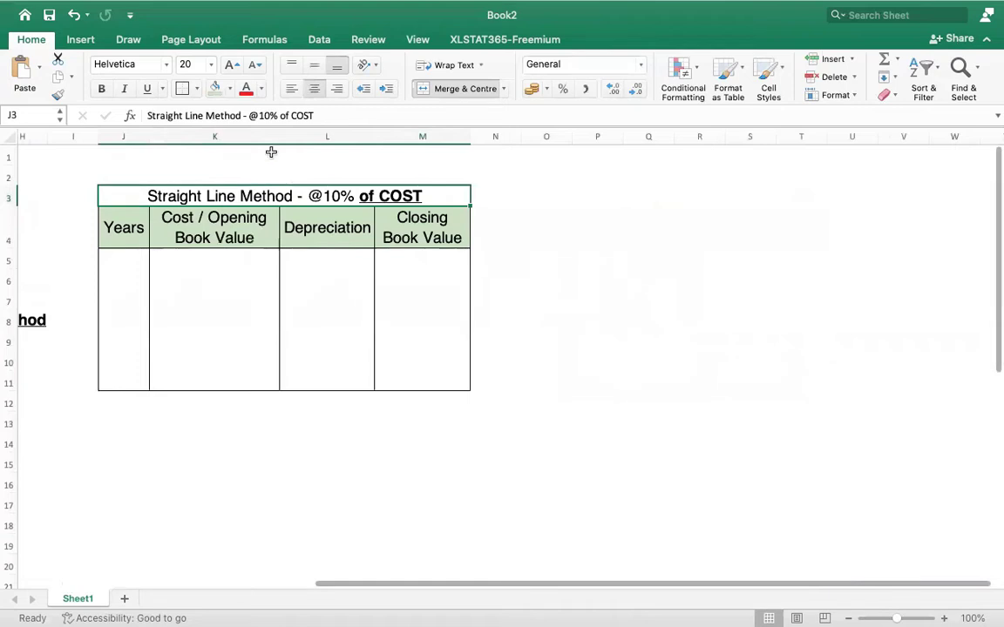
pyautogui.moveTo(279, 137); pyautogui.dragTo(351, 138)
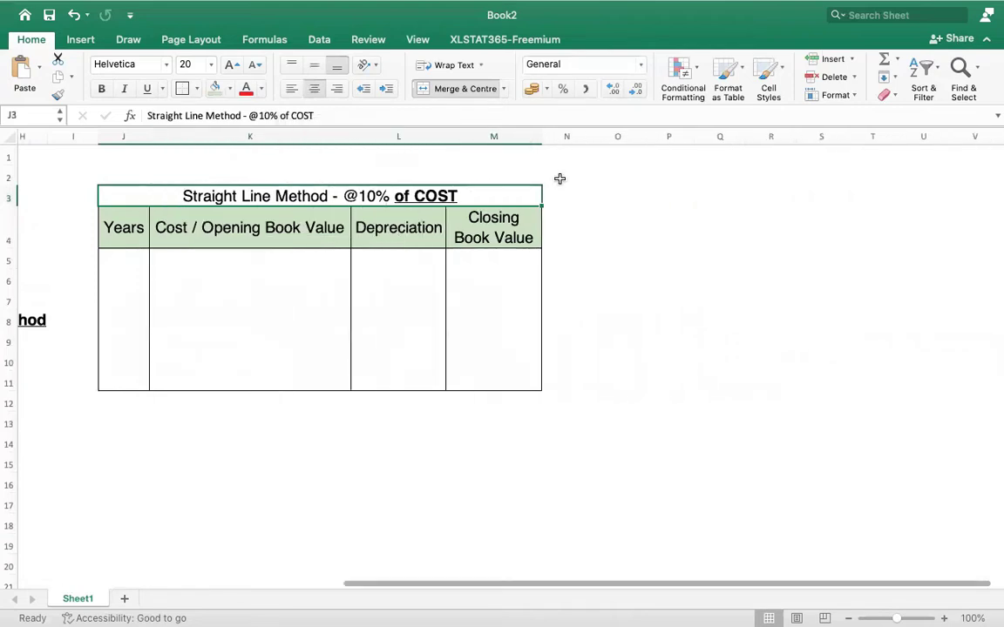
pyautogui.moveTo(538, 142); pyautogui.dragTo(592, 142)
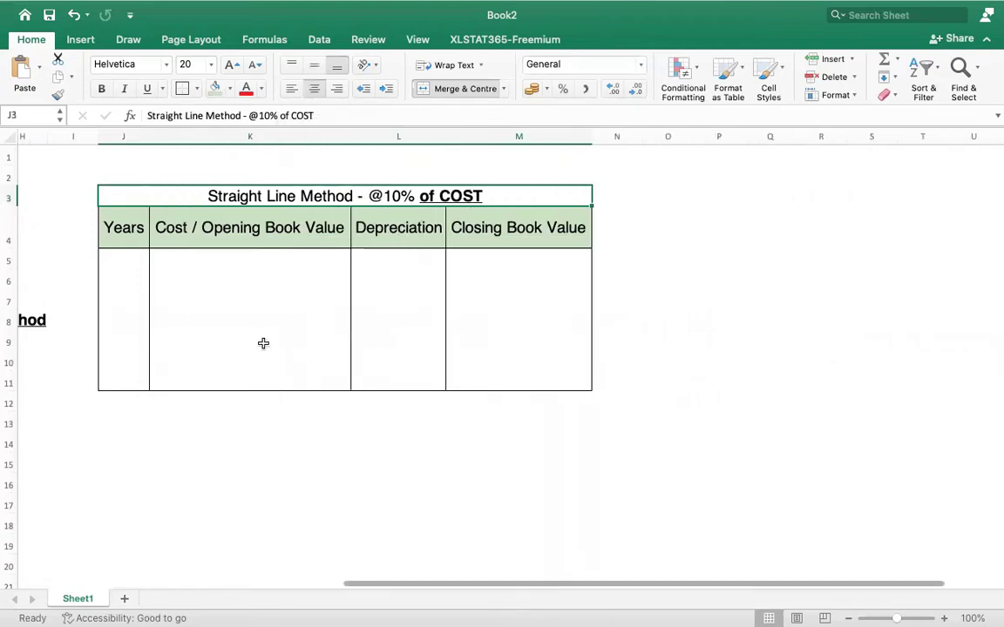
pyautogui.moveTo(11, 256); pyautogui.dragTo(11, 228)
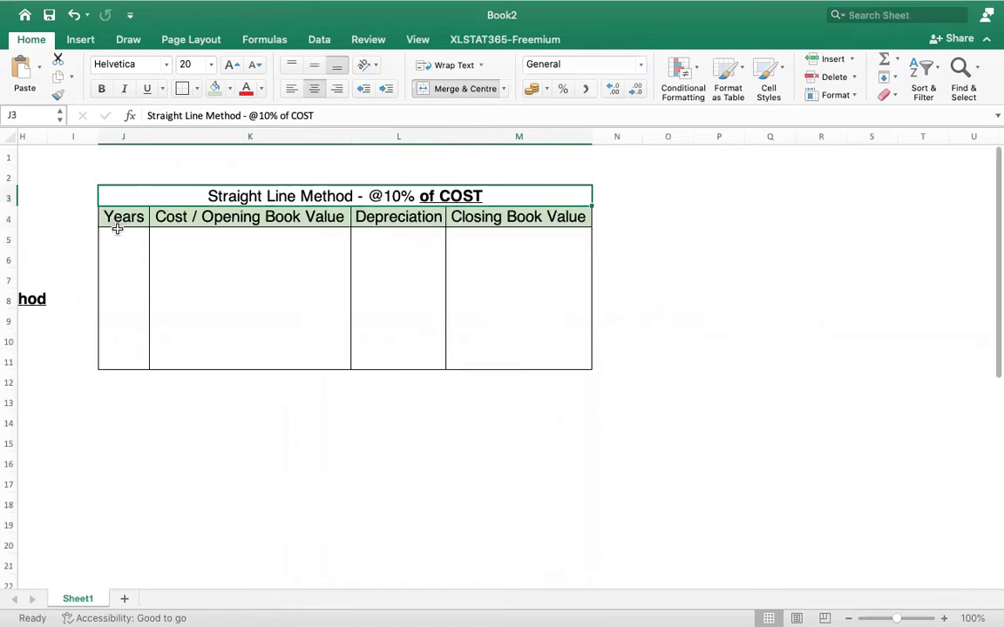
# Enter the years 1 to 5 down the Years column in J5:J9.
pyautogui.click(117, 229)
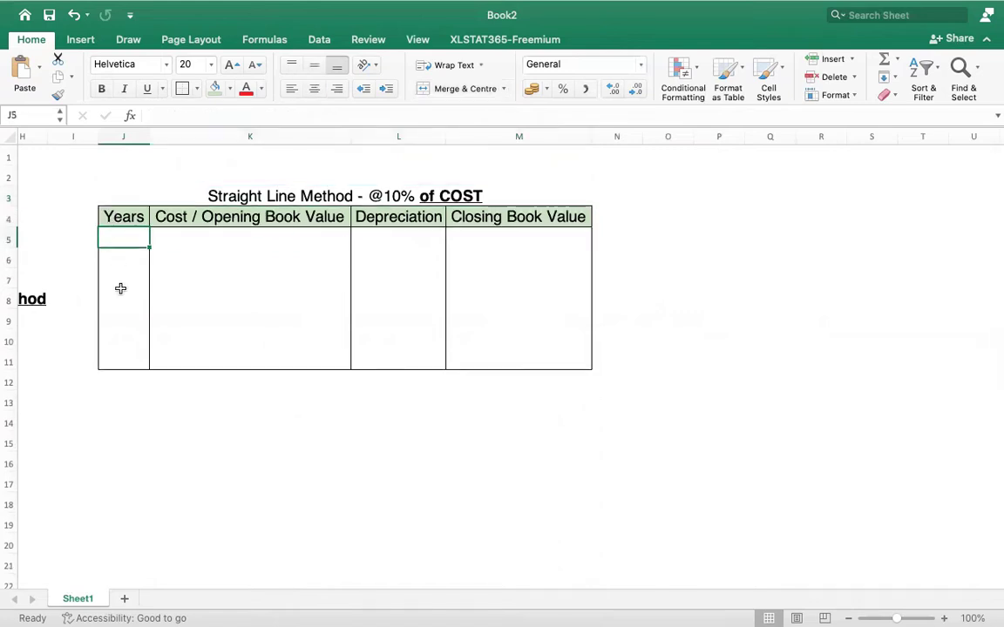
pyautogui.write('1')
pyautogui.press('Return')
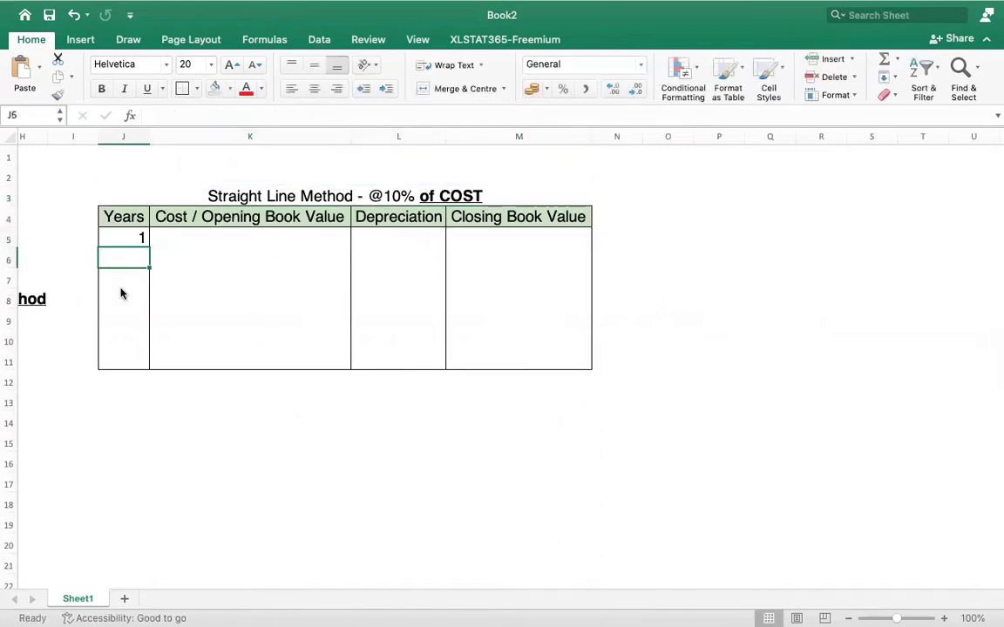
pyautogui.write('2')
pyautogui.press('Return')
pyautogui.write('3')
pyautogui.press('Return')
pyautogui.write('4')
pyautogui.press('Return')
pyautogui.write('5')
pyautogui.press('Return')
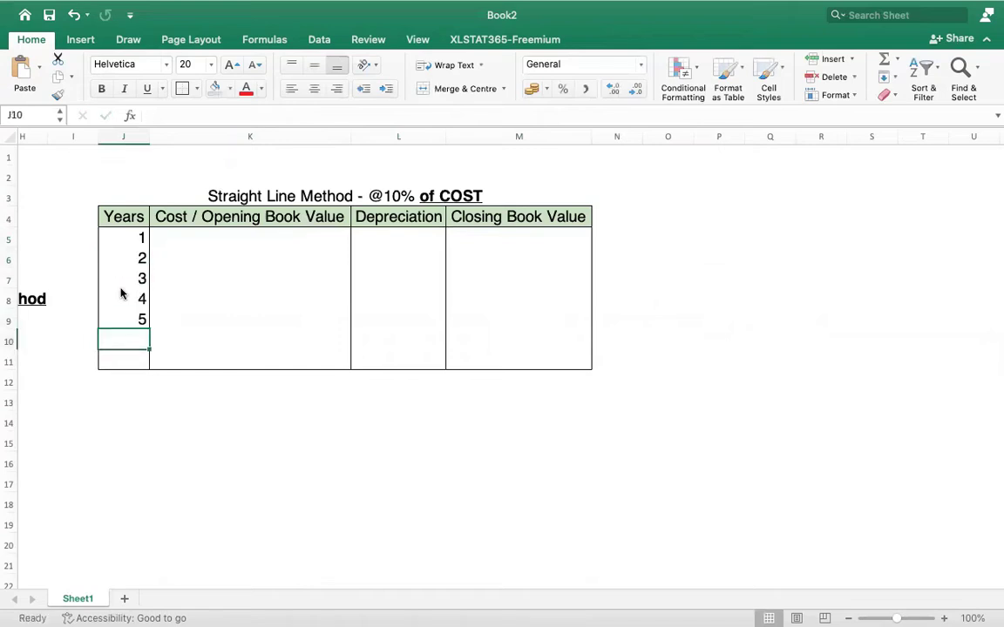
# Centre the contents of the whole Years column J.
pyautogui.click(132, 154)
pyautogui.click(125, 137)
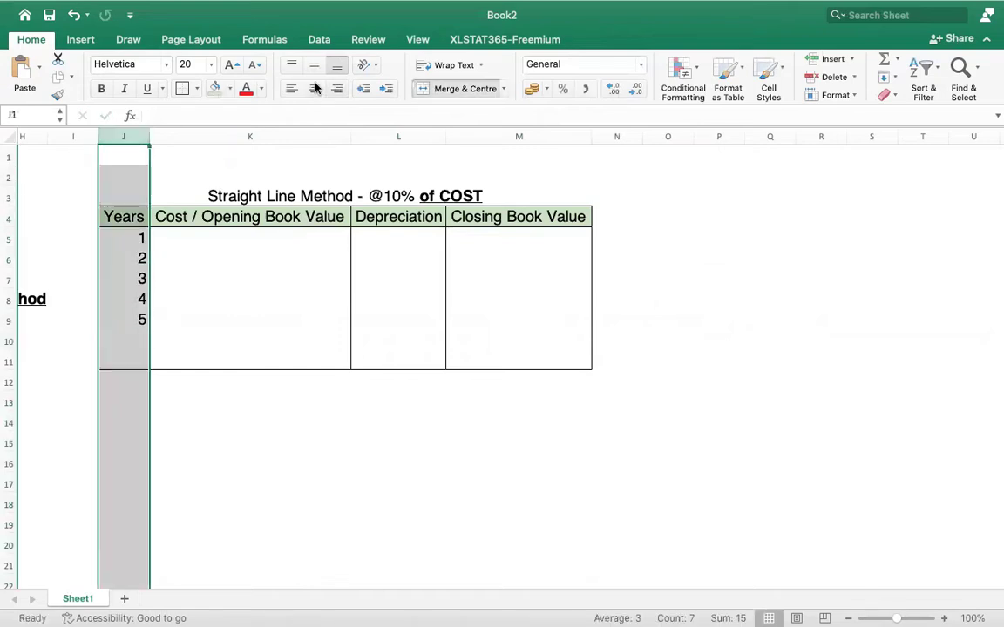
pyautogui.click(314, 88)
# Enter 10000 as the year 1 cost in K5 and centre the contents of column K.
pyautogui.click(215, 235)
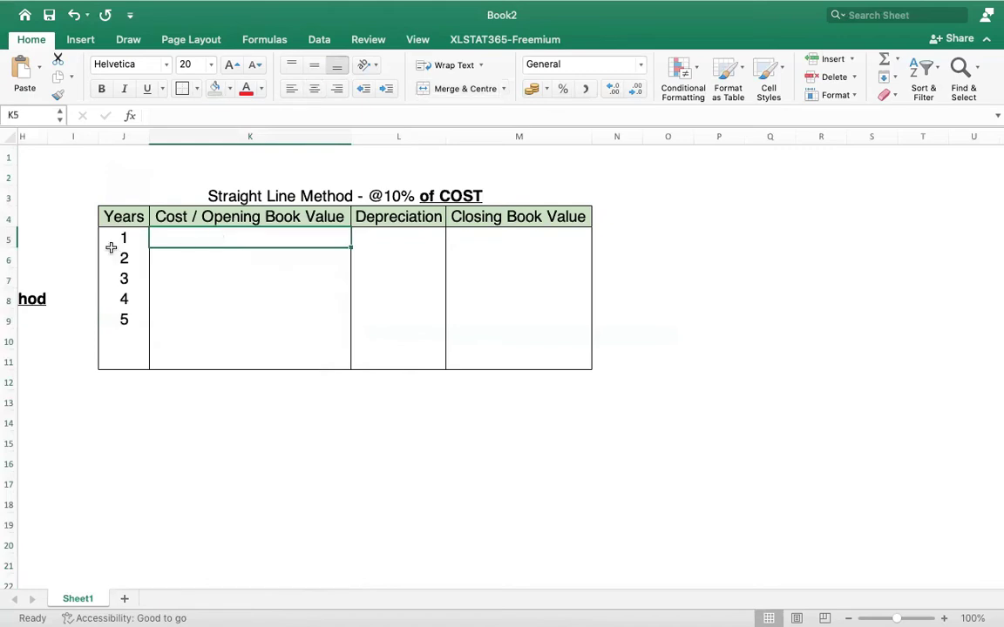
pyautogui.click(116, 238)
pyautogui.click(196, 238)
pyautogui.write('10000')
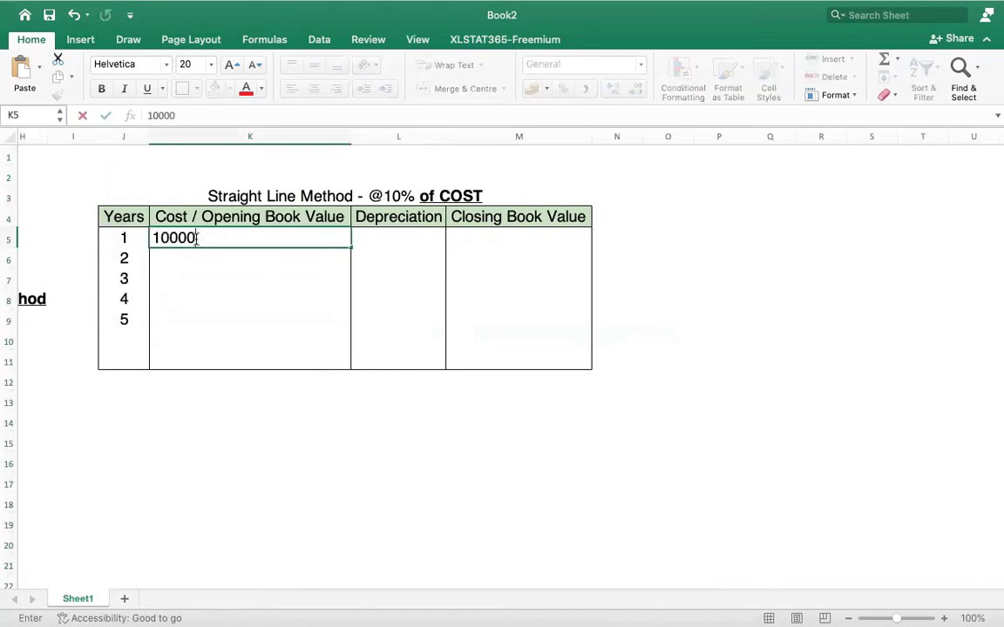
pyautogui.press('Return')
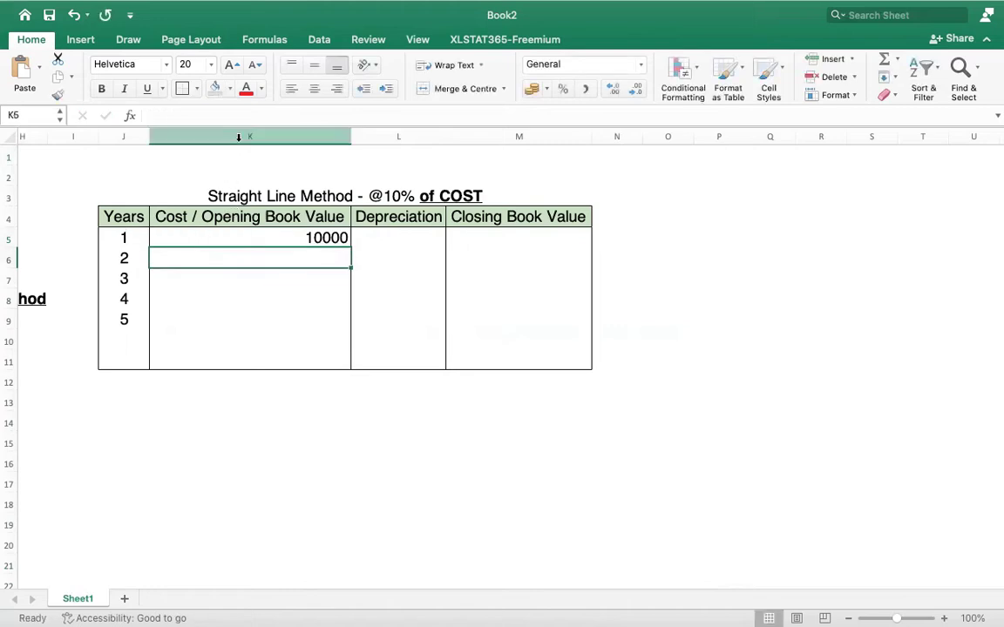
pyautogui.click(244, 137)
pyautogui.click(315, 91)
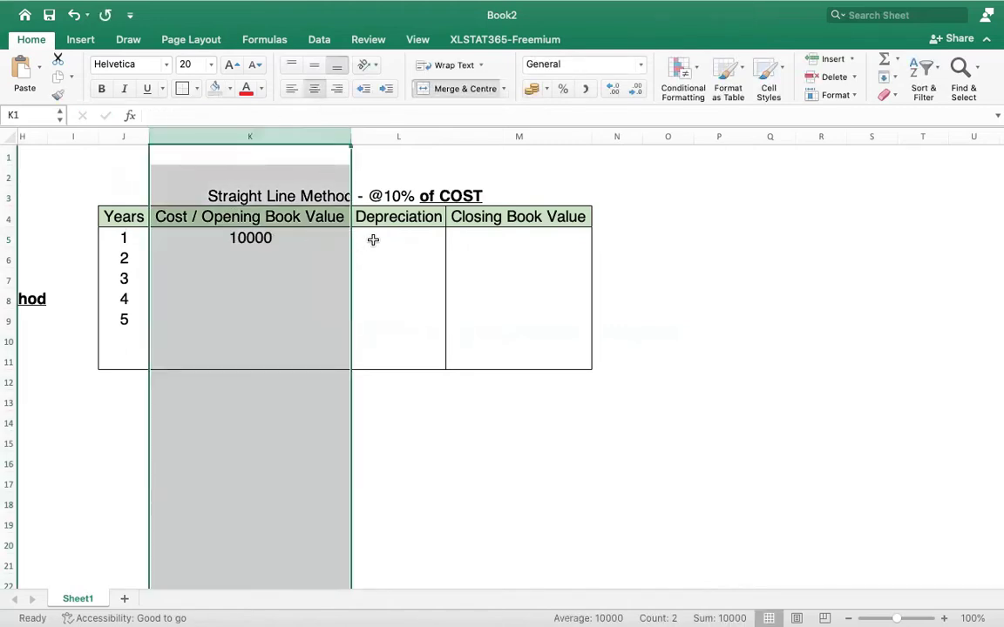
# Widen the Depreciation column L slightly and calculate year 1 depreciation in L5 with =K5*.10.
pyautogui.click(374, 238)
pyautogui.moveTo(447, 136); pyautogui.dragTo(462, 137)
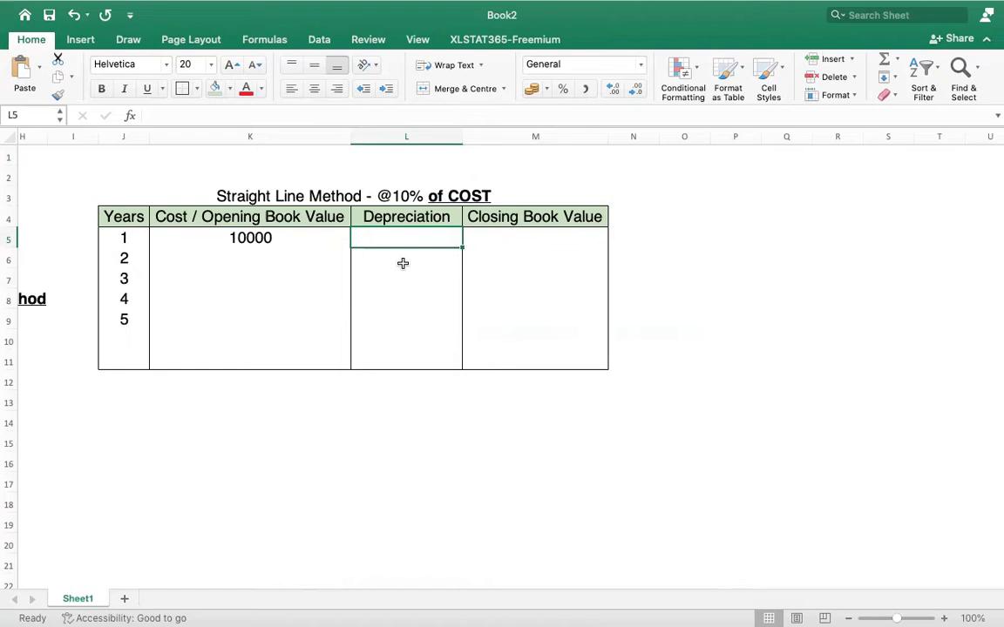
pyautogui.write('=')
pyautogui.click(327, 237)
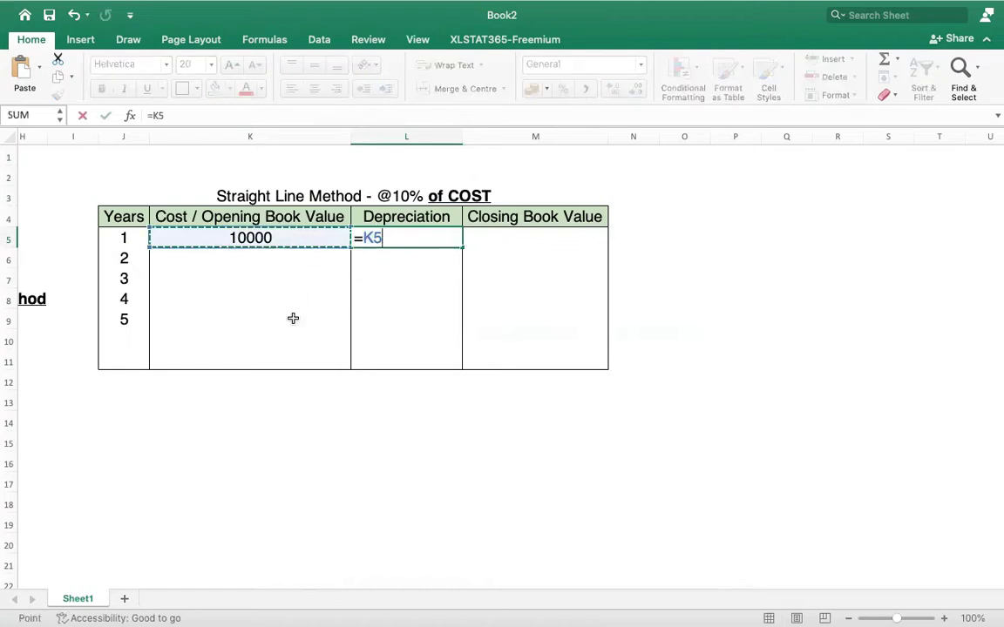
pyautogui.write('*')
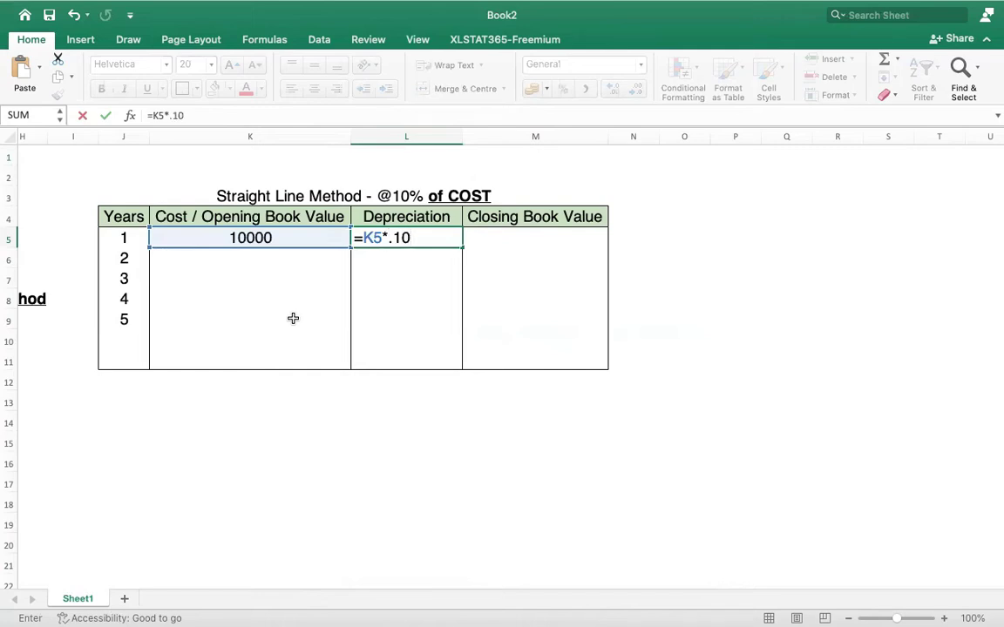
pyautogui.write('.10')
pyautogui.press('Return')
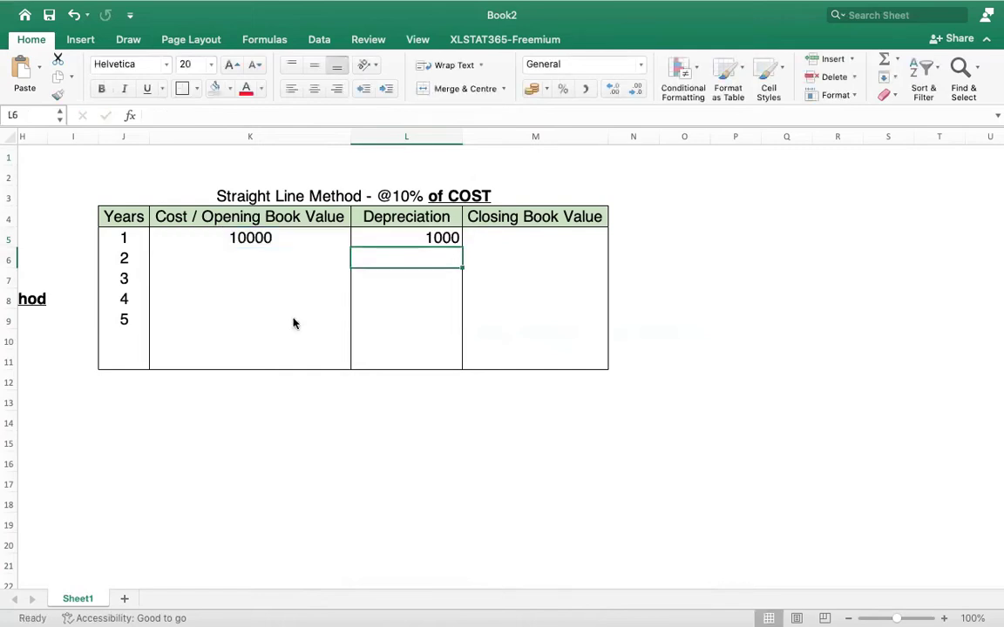
# Centre the contents of the whole Depreciation column L.
pyautogui.click(375, 137)
pyautogui.click(313, 88)
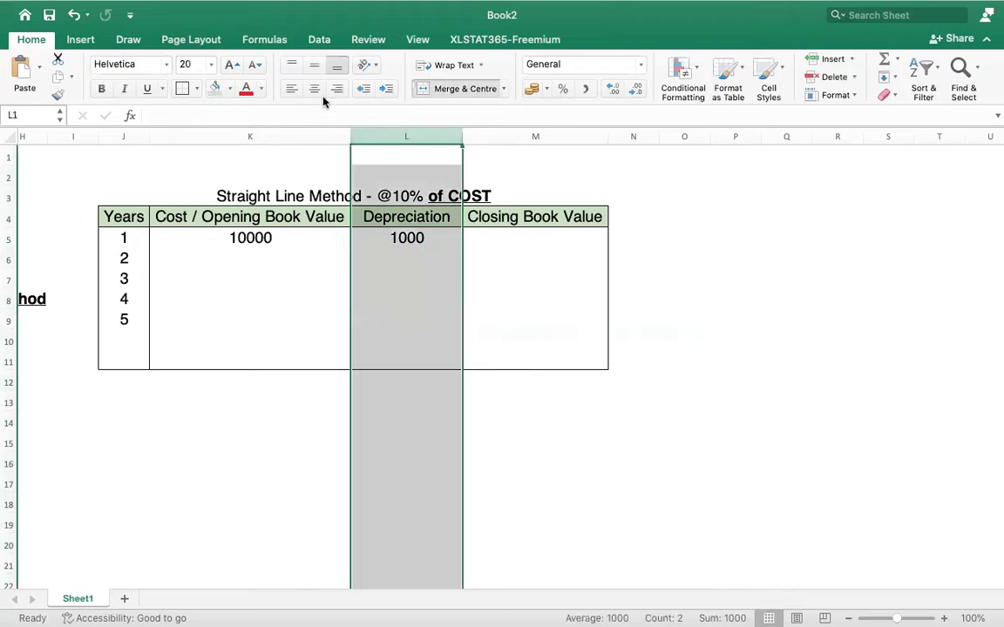
pyautogui.click(479, 237)
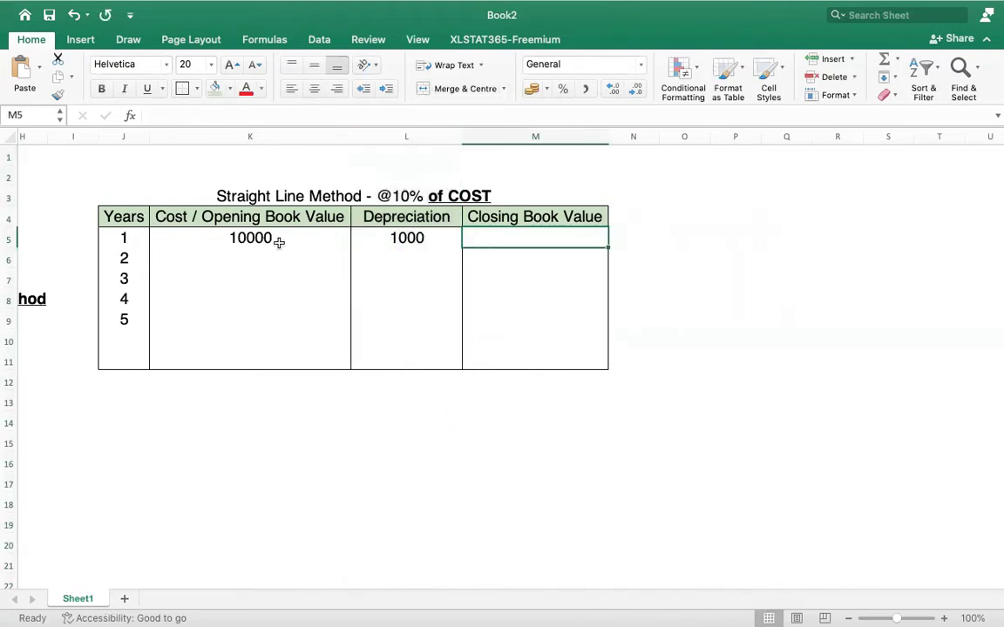
pyautogui.click(277, 239)
# Enter the working (10000 x 10%) in L6 beneath the year 1 depreciation and clear that cell again.
pyautogui.click(375, 254)
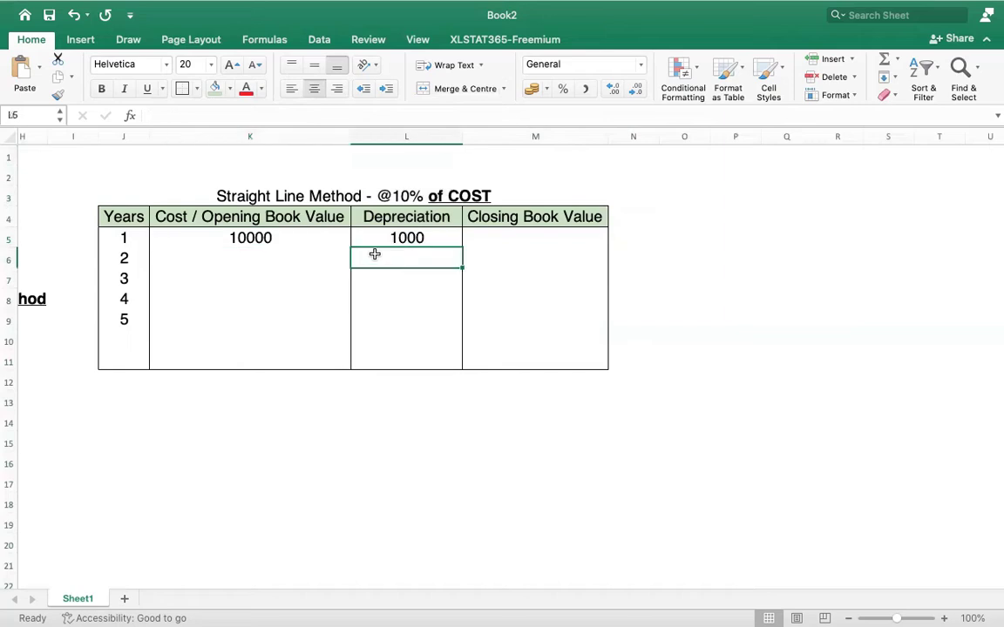
pyautogui.write('1')
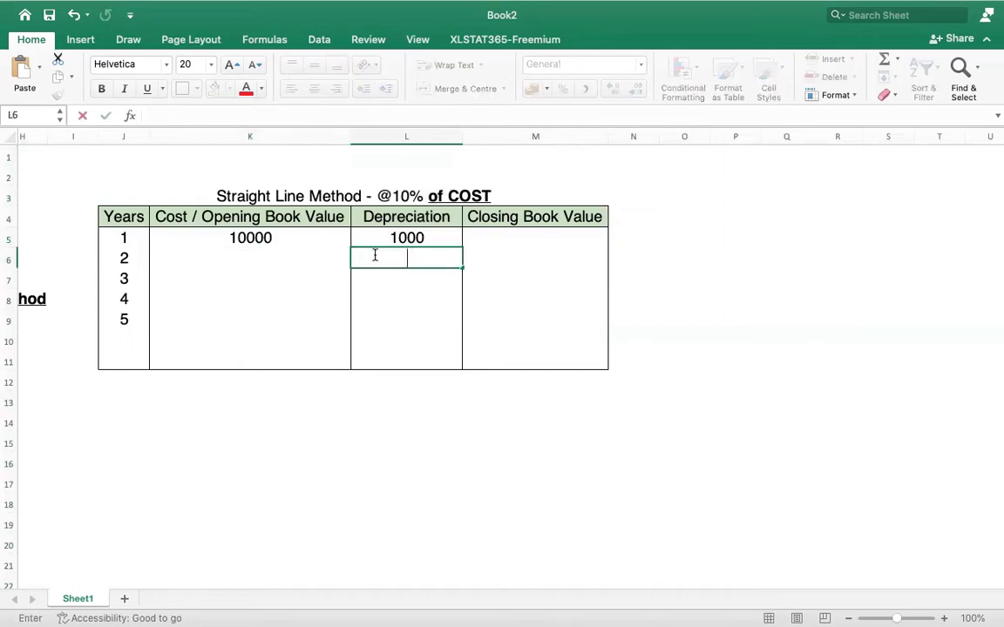
pyautogui.write('(10000 x 10')
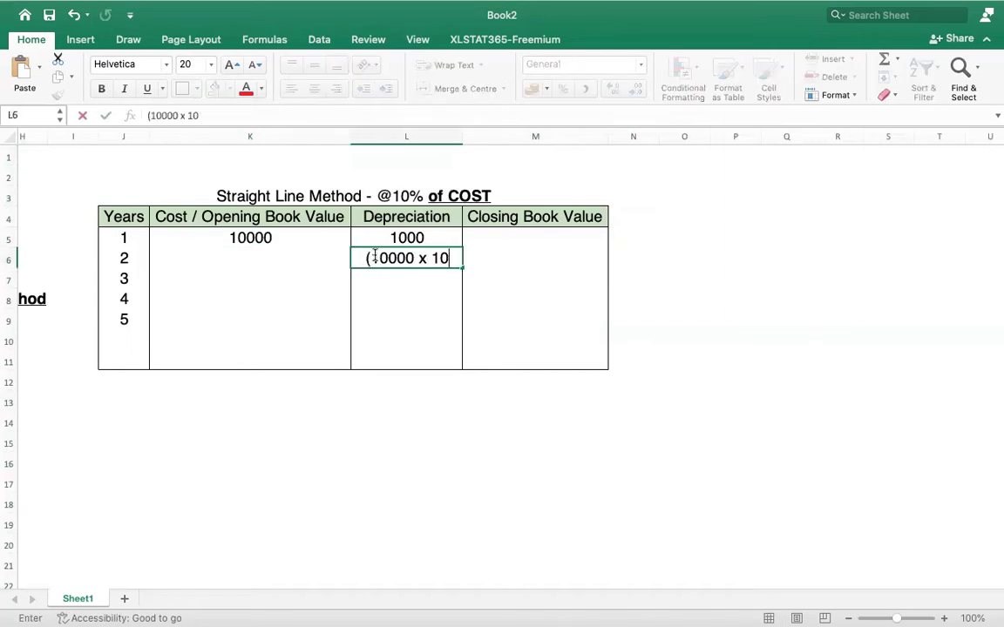
pyautogui.write('%)')
pyautogui.press('Return')
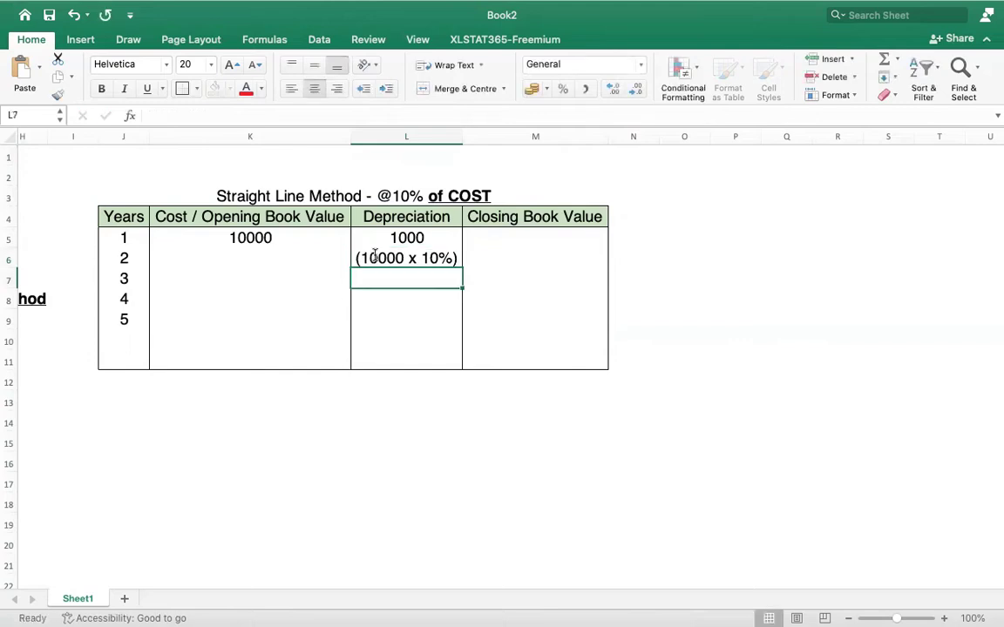
pyautogui.click(394, 240)
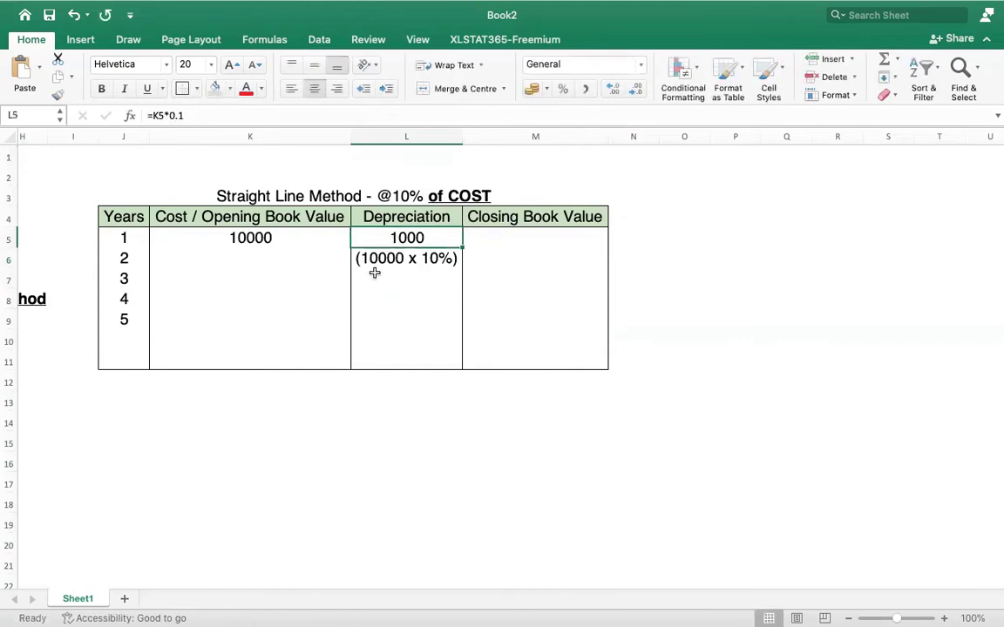
pyautogui.click(397, 255)
pyautogui.press('Delete')
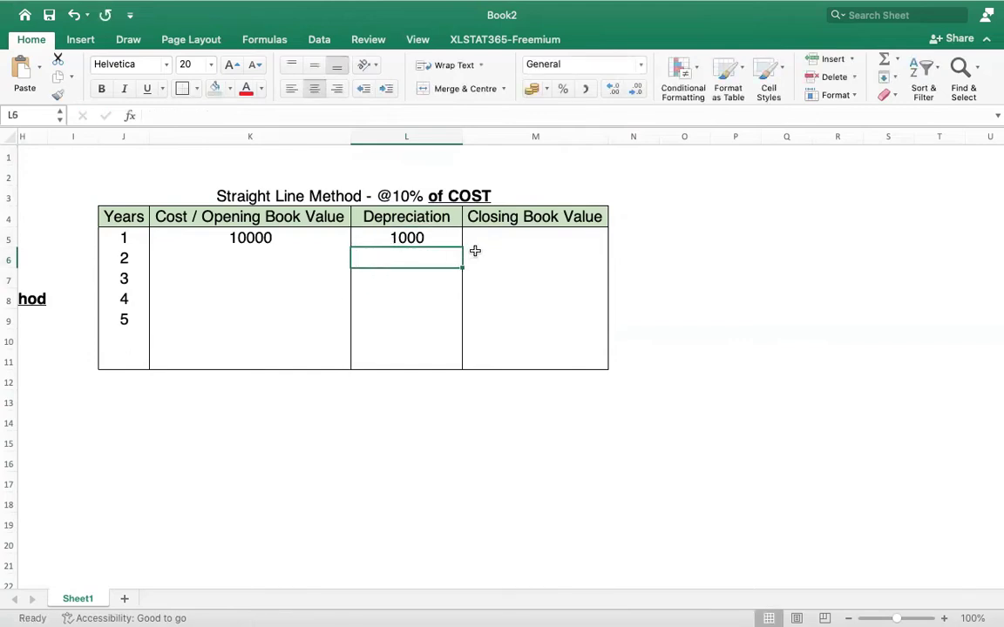
# Calculate the year 1 closing book value in M5 with =K5-L5.
pyautogui.click(488, 240)
pyautogui.write('=')
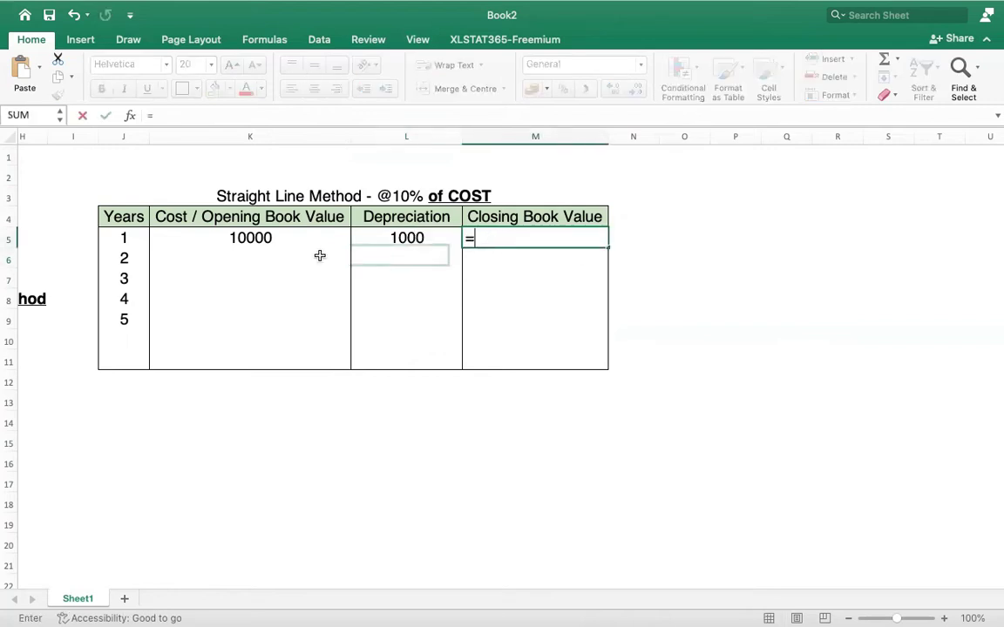
pyautogui.click(274, 239)
pyautogui.write('-')
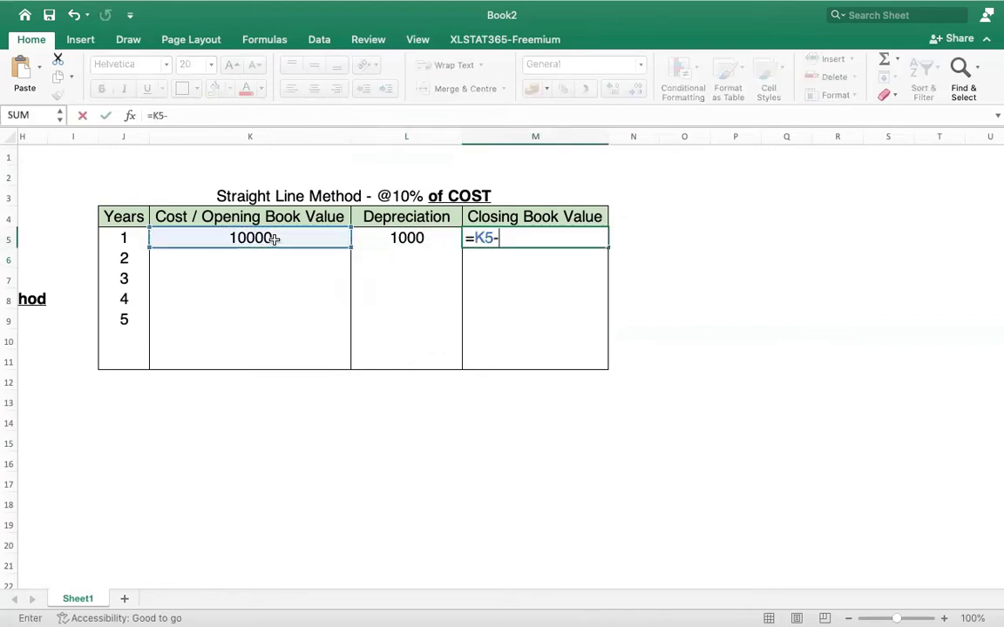
pyautogui.click(369, 238)
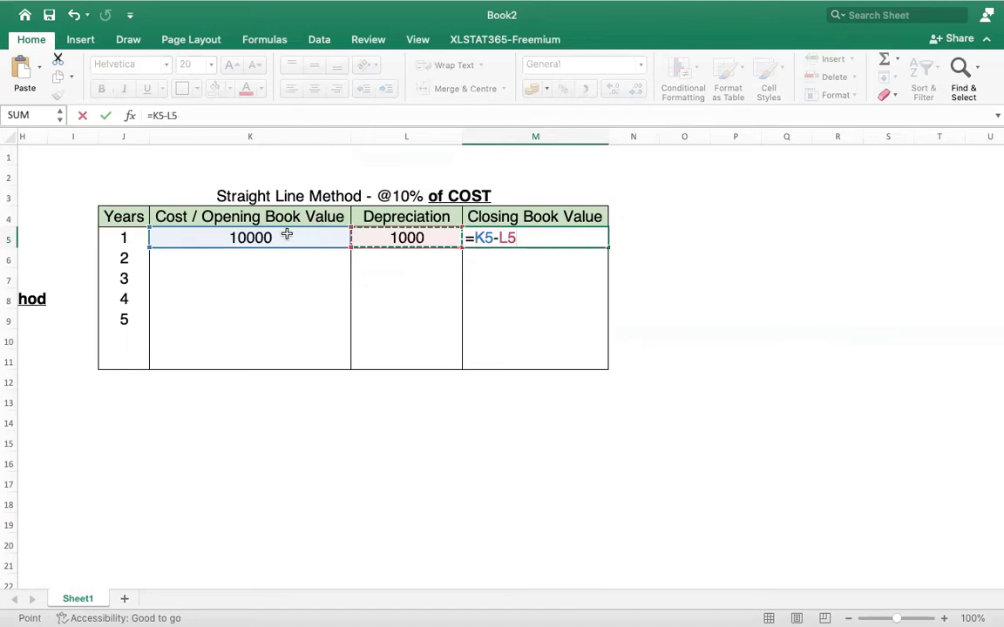
pyautogui.hscroll(1, 384, 305)
pyautogui.hscroll(1, 383, 306)
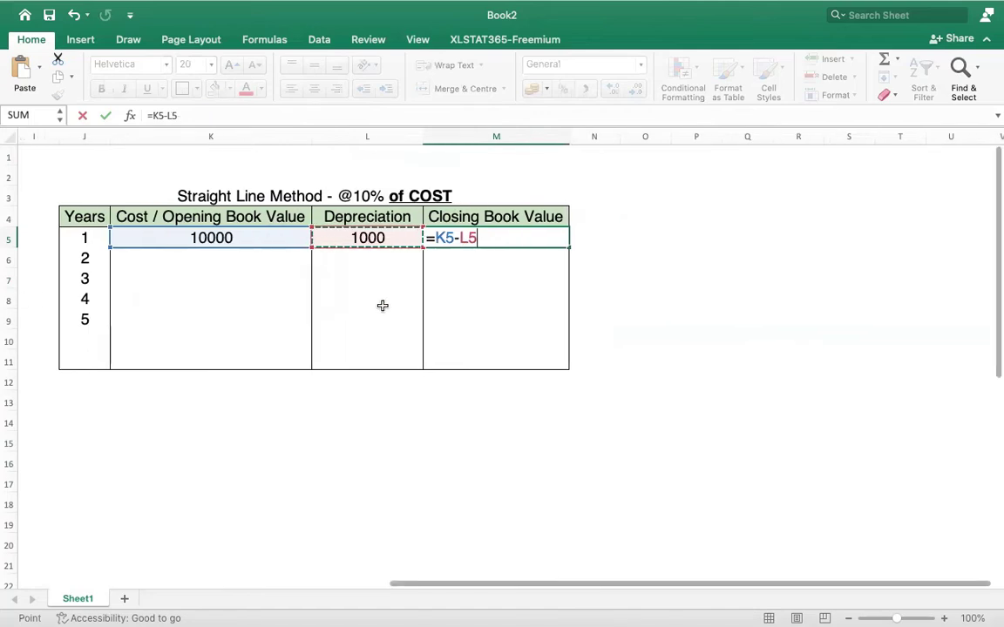
pyautogui.press('Return')
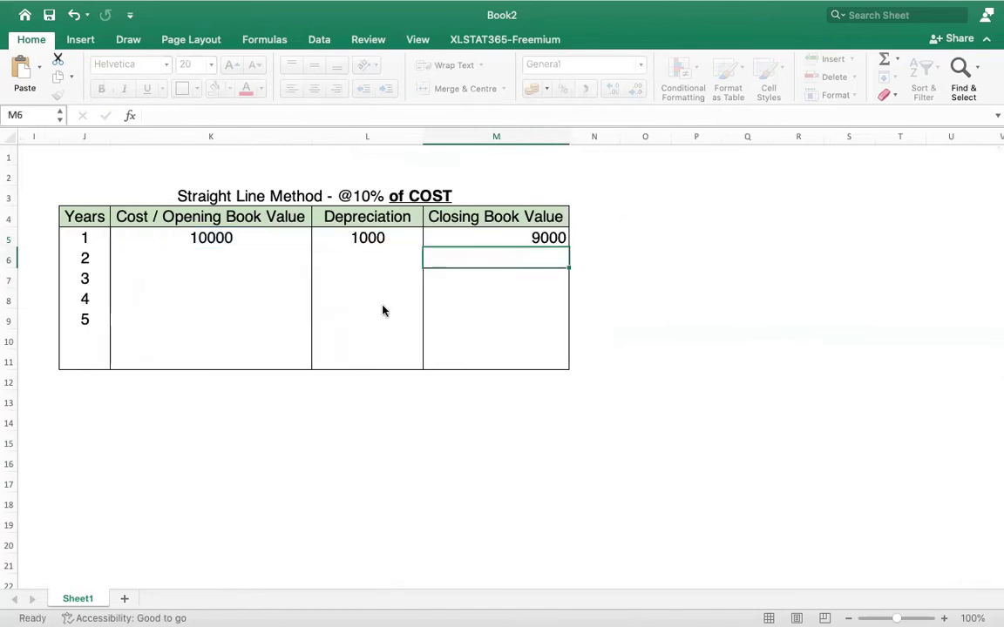
# Centre the contents of the whole Closing Book Value column M.
pyautogui.click(487, 137)
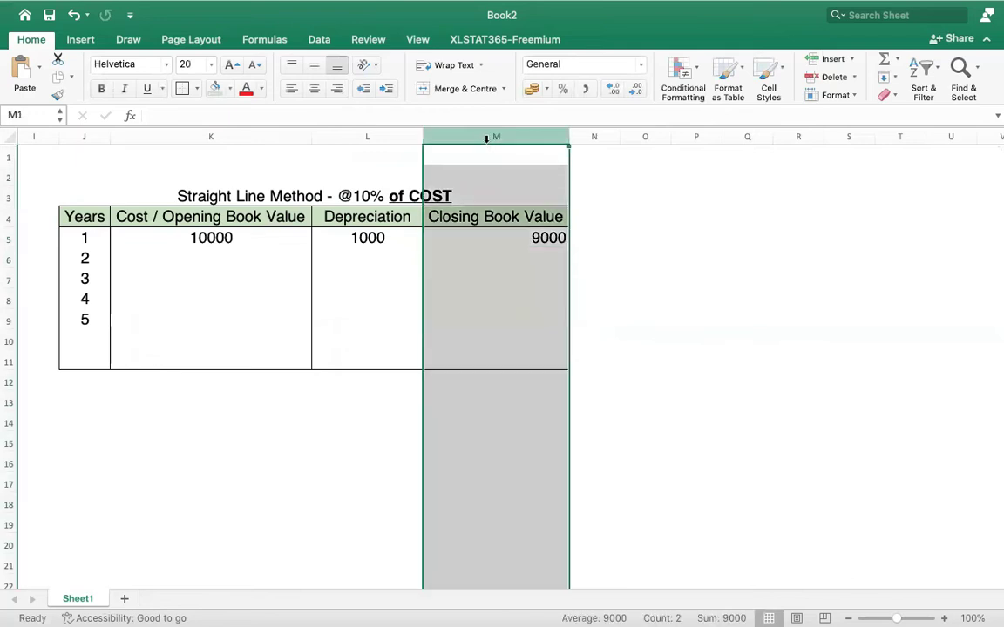
pyautogui.click(314, 88)
pyautogui.click(352, 253)
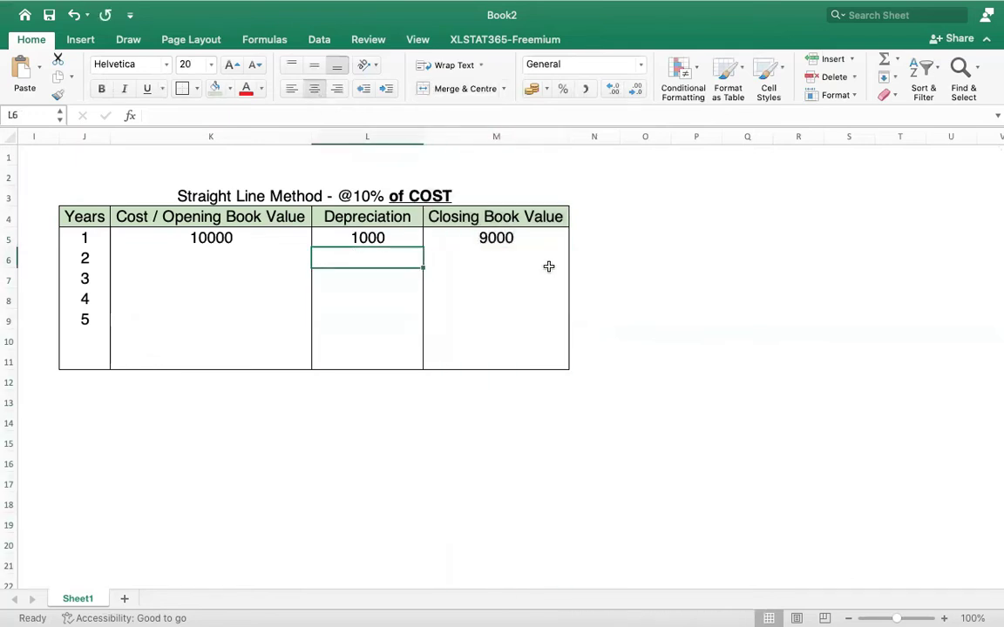
# Carry the year 1 closing book value into the year 2 opening value by entering =M5 in K6.
pyautogui.click(227, 254)
pyautogui.write('=')
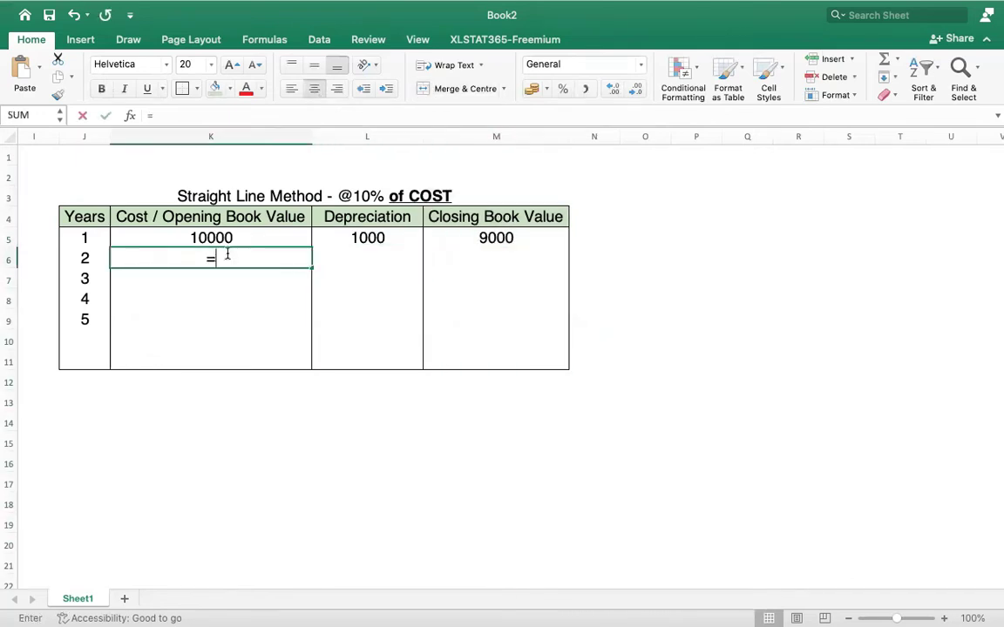
pyautogui.click(451, 240)
pyautogui.press('Return')
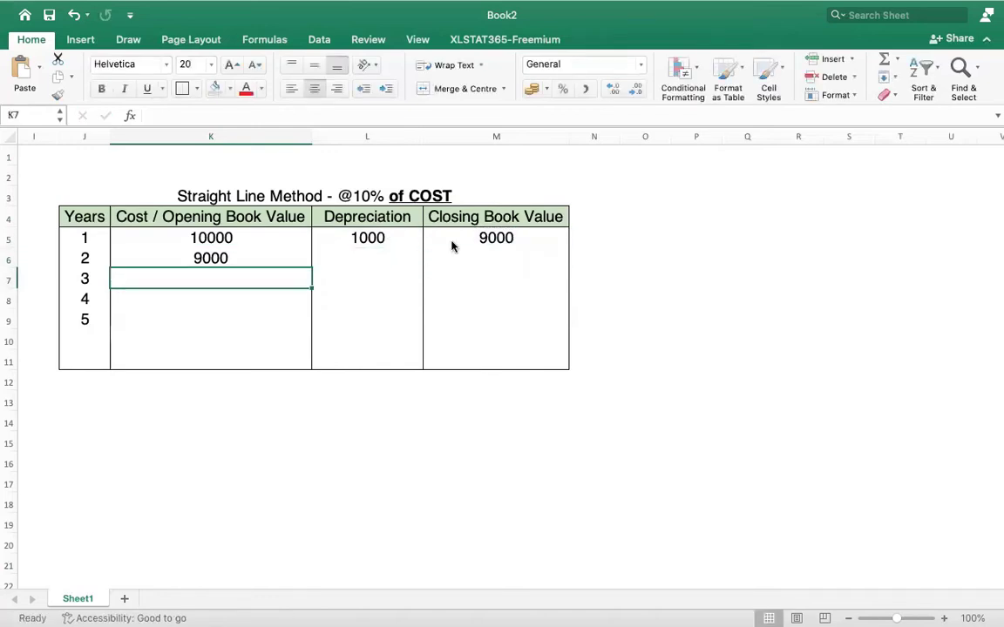
# Widen the Depreciation column L a little more and collapse the ribbon to show more of the sheet.
pyautogui.click(338, 257)
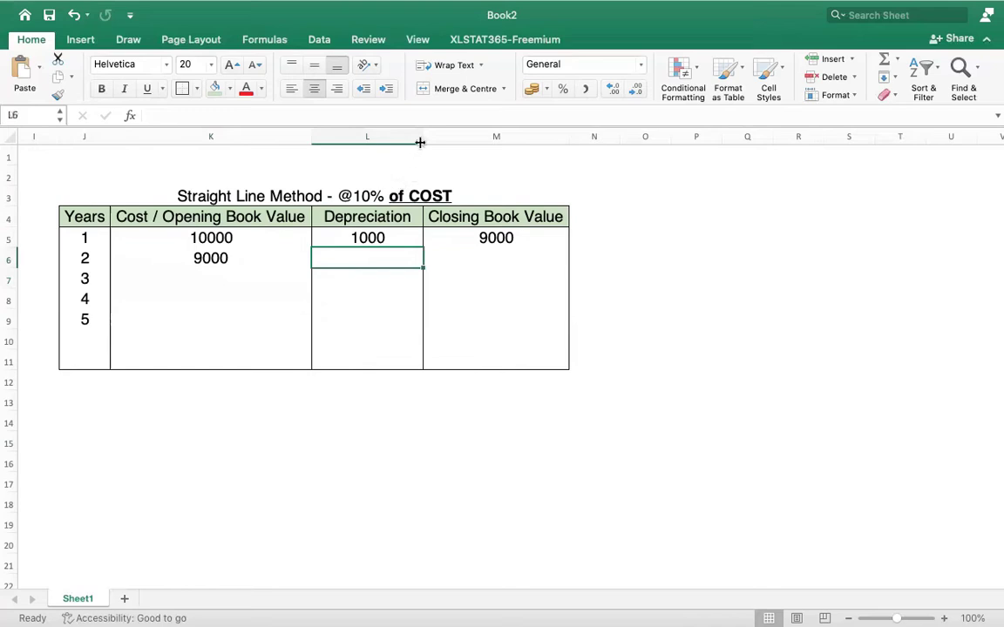
pyautogui.moveTo(422, 136); pyautogui.dragTo(437, 137)
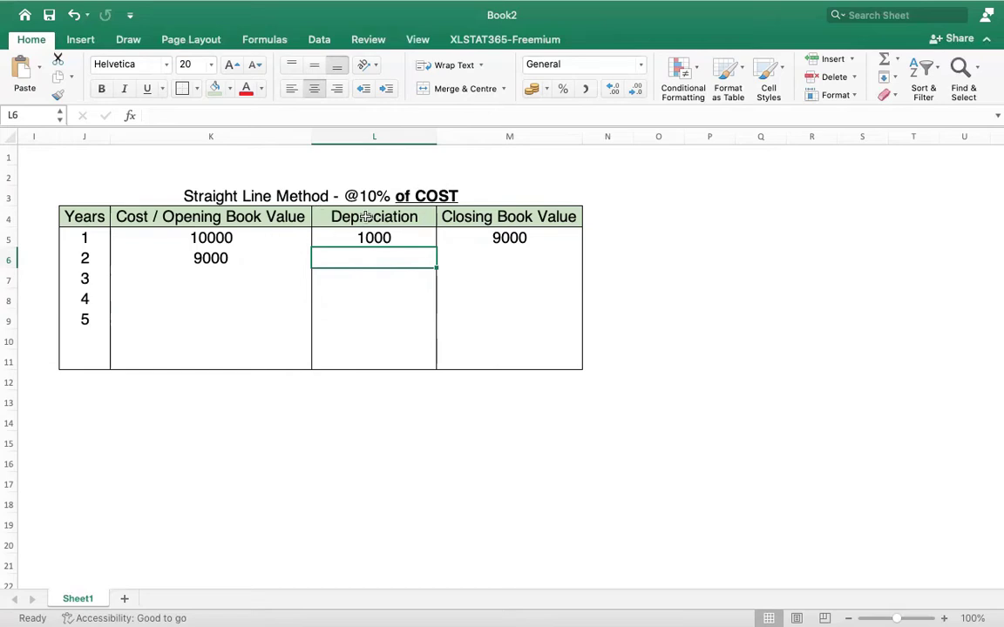
pyautogui.click(220, 263)
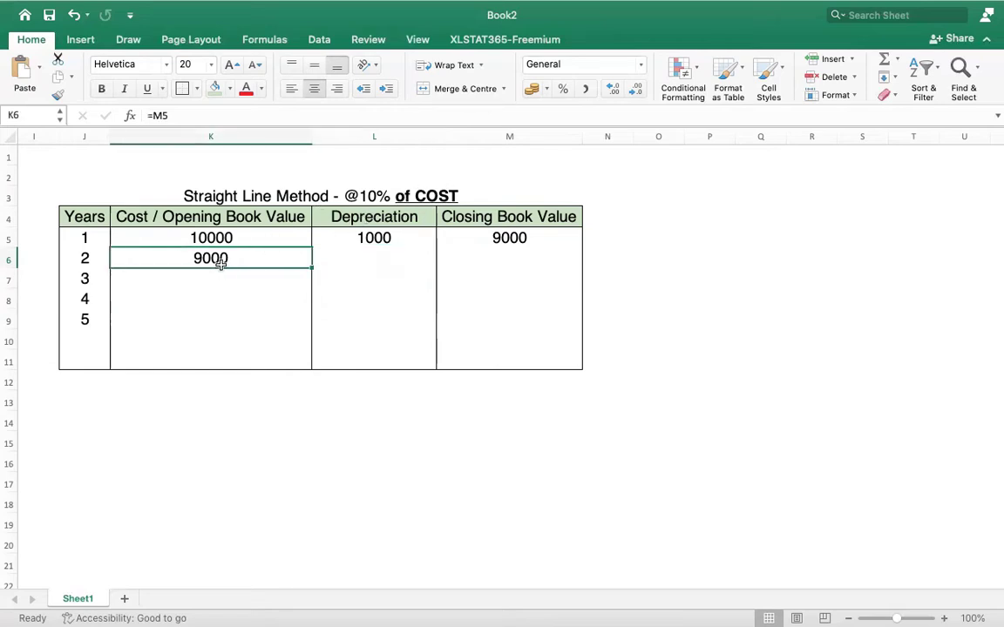
pyautogui.click(330, 258)
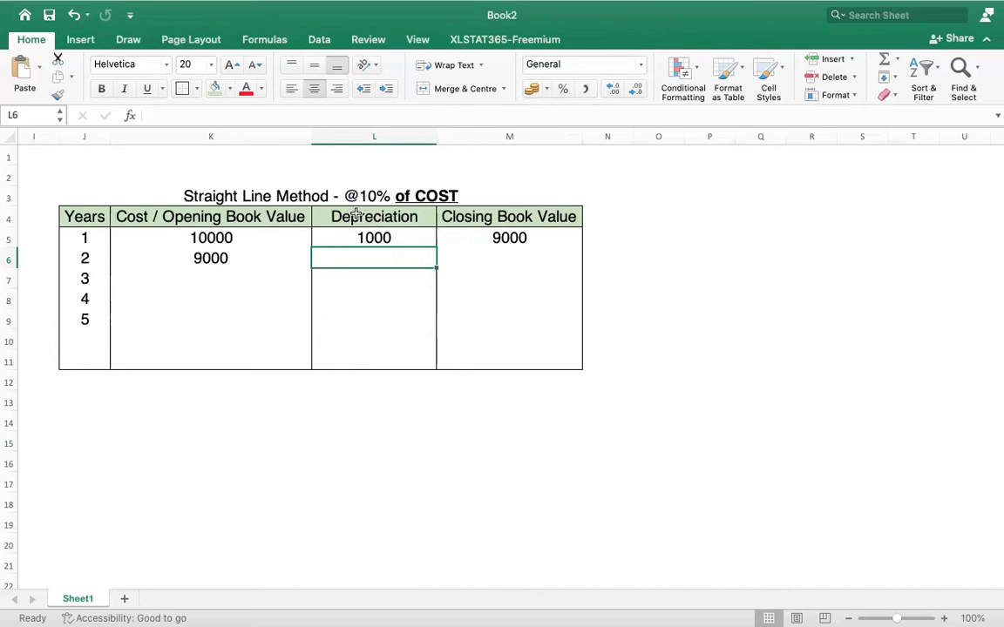
pyautogui.press('super+alt+r')
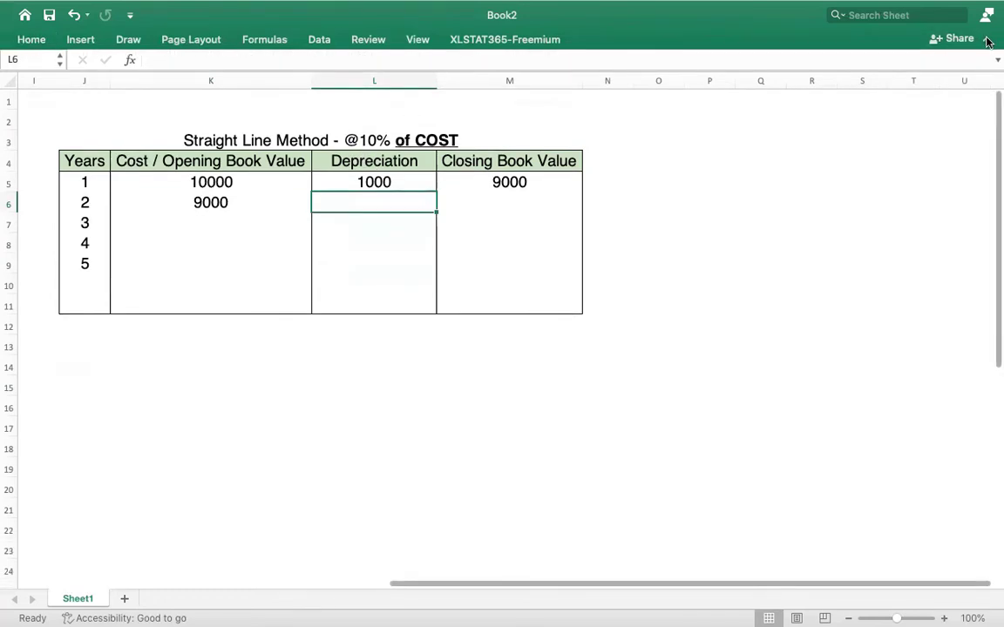
# Enter 1000 as the year 2 depreciation in L6.
pyautogui.click(294, 180)
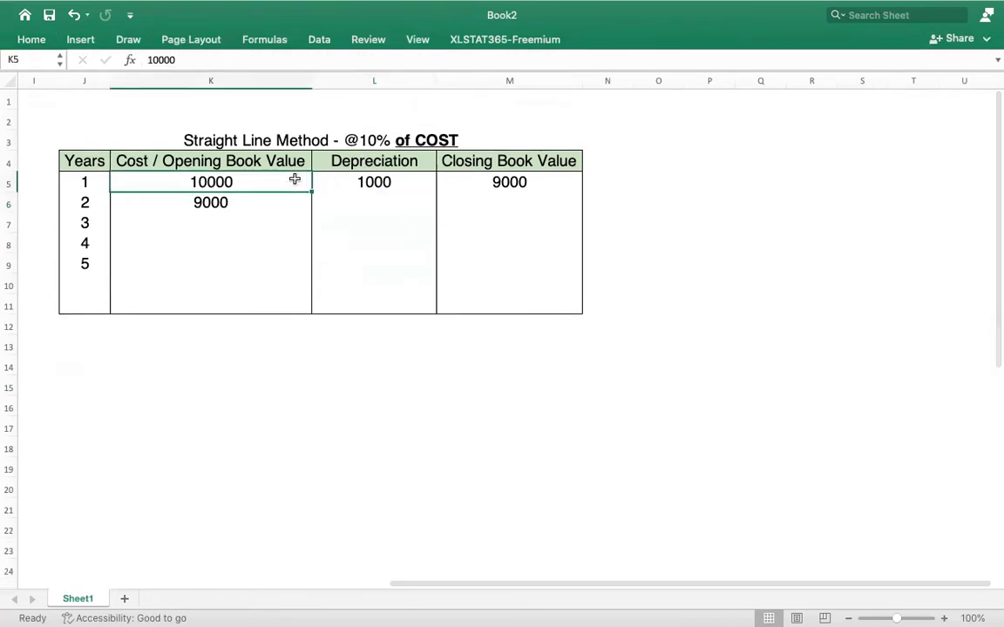
pyautogui.click(363, 201)
pyautogui.write('1000')
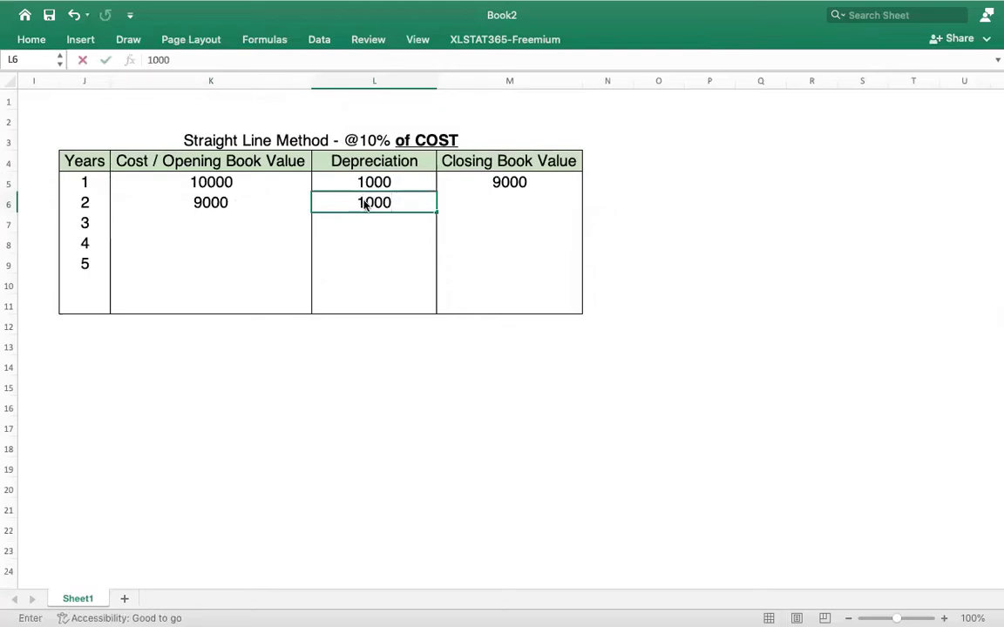
pyautogui.press('Tab')
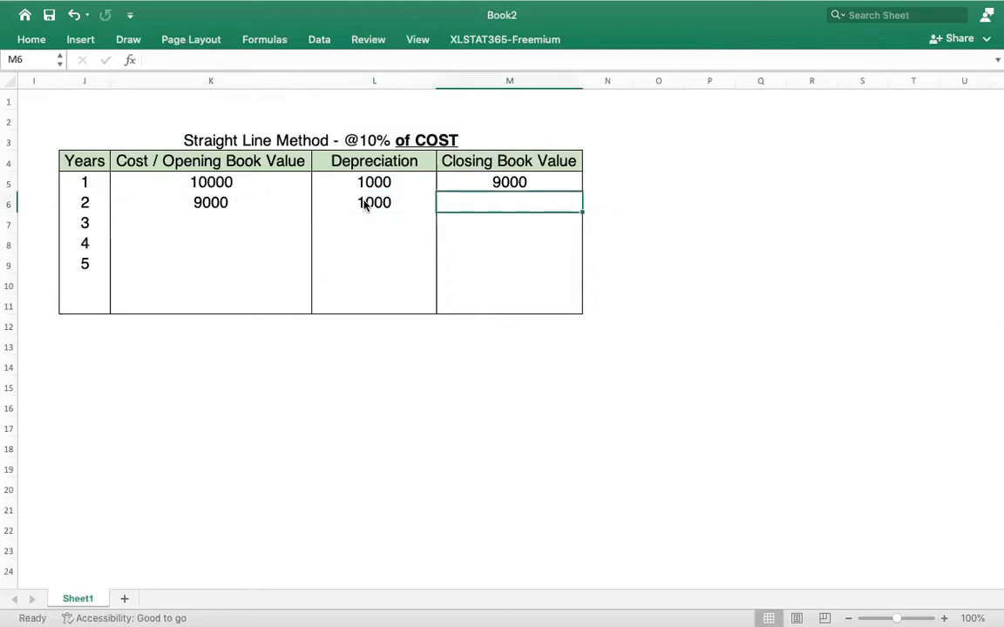
# Calculate the year 2 closing book value in M6 with =K6-L6.
pyautogui.click(231, 181)
pyautogui.click(493, 202)
pyautogui.write('=')
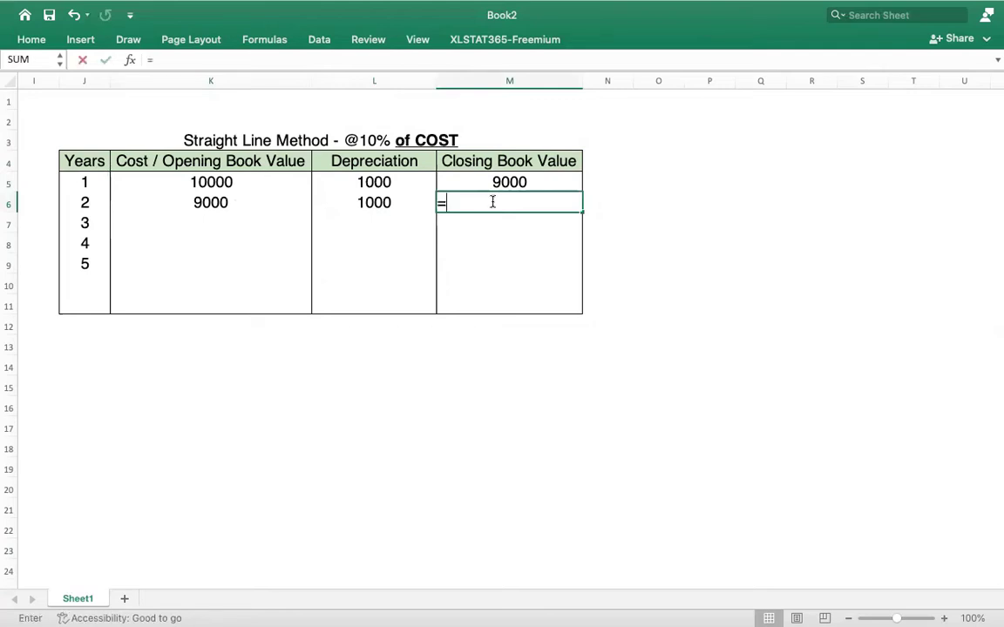
pyautogui.press('Left')
pyautogui.press('Left')
pyautogui.write('-')
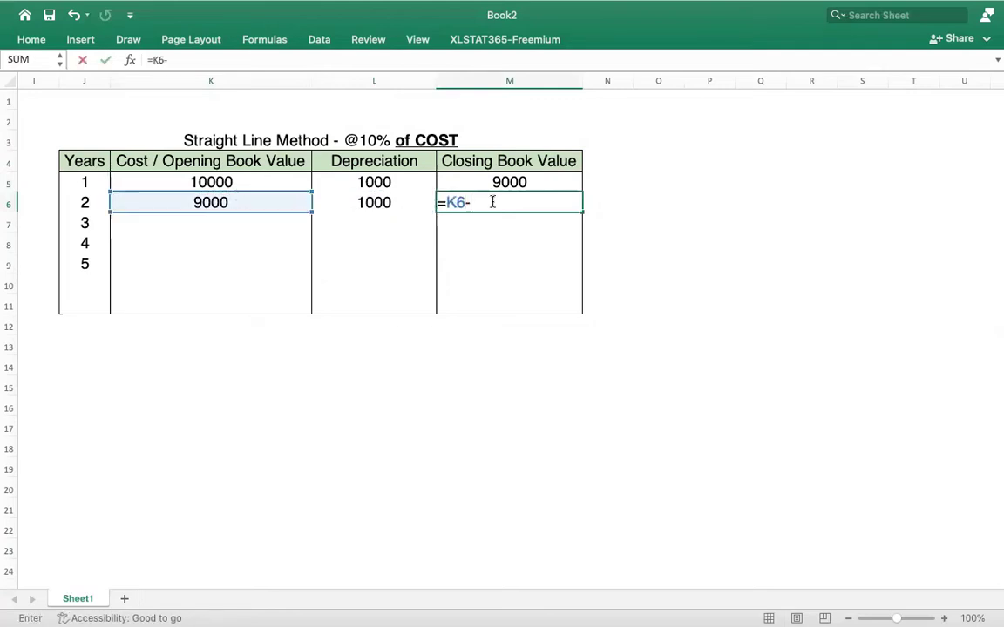
pyautogui.press('Left')
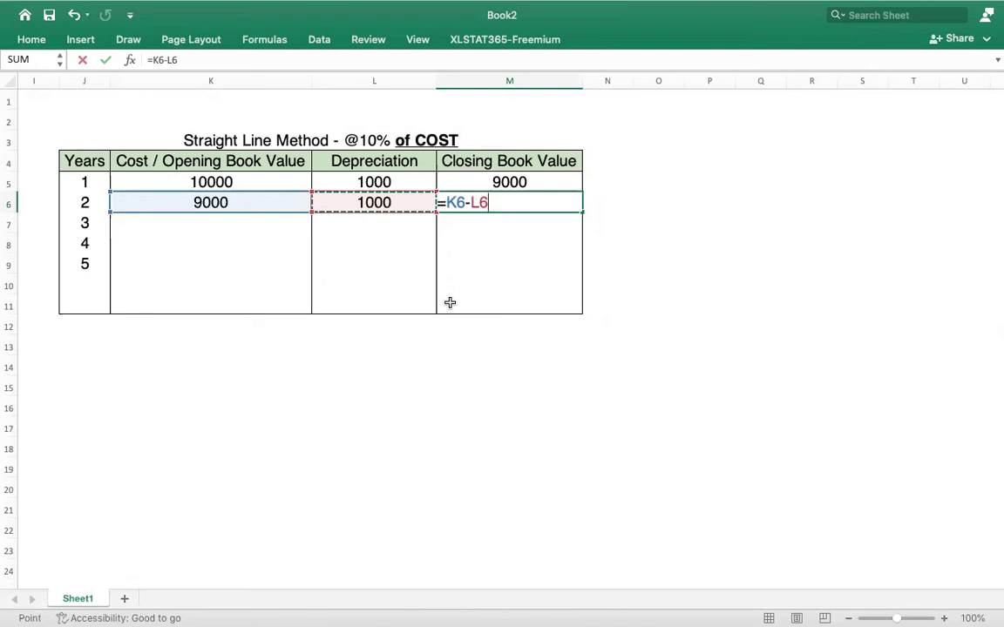
pyautogui.press('Return')
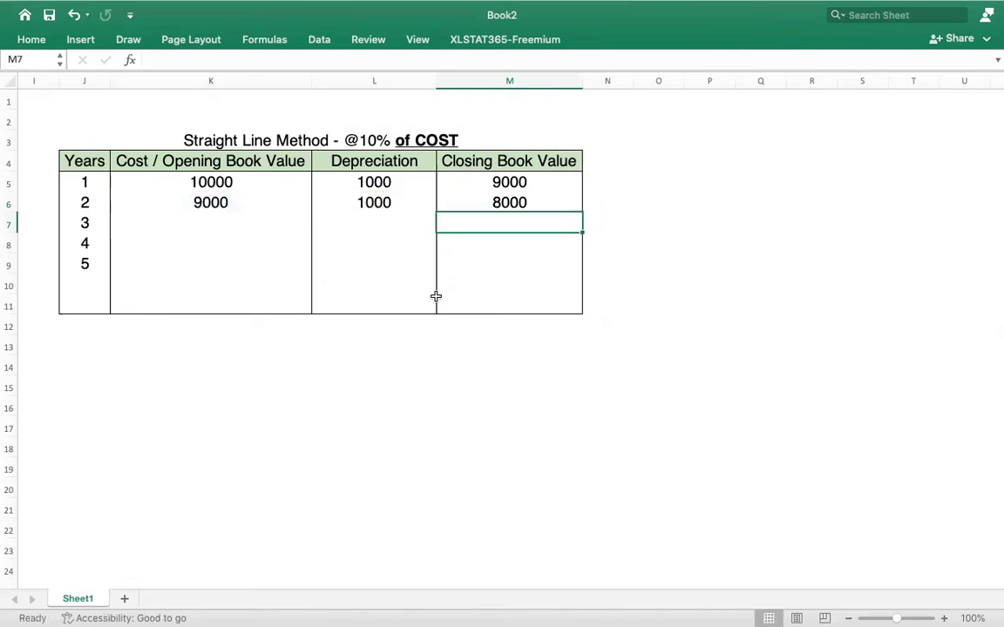
# Carry the year 2 closing book value into the year 3 opening value by entering =M6 in K7.
pyautogui.click(219, 216)
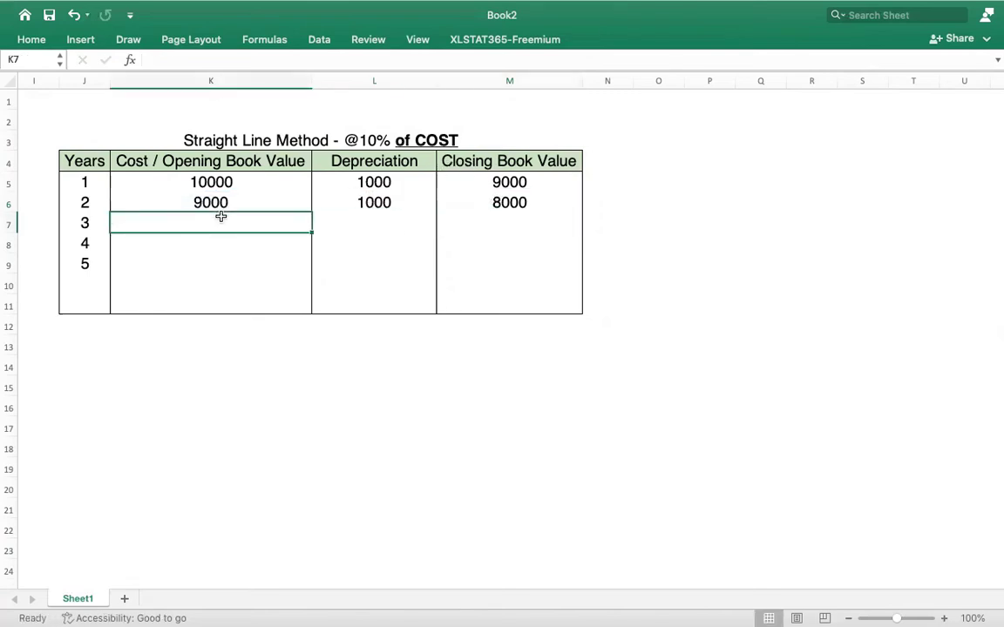
pyautogui.write('=')
pyautogui.click(494, 202)
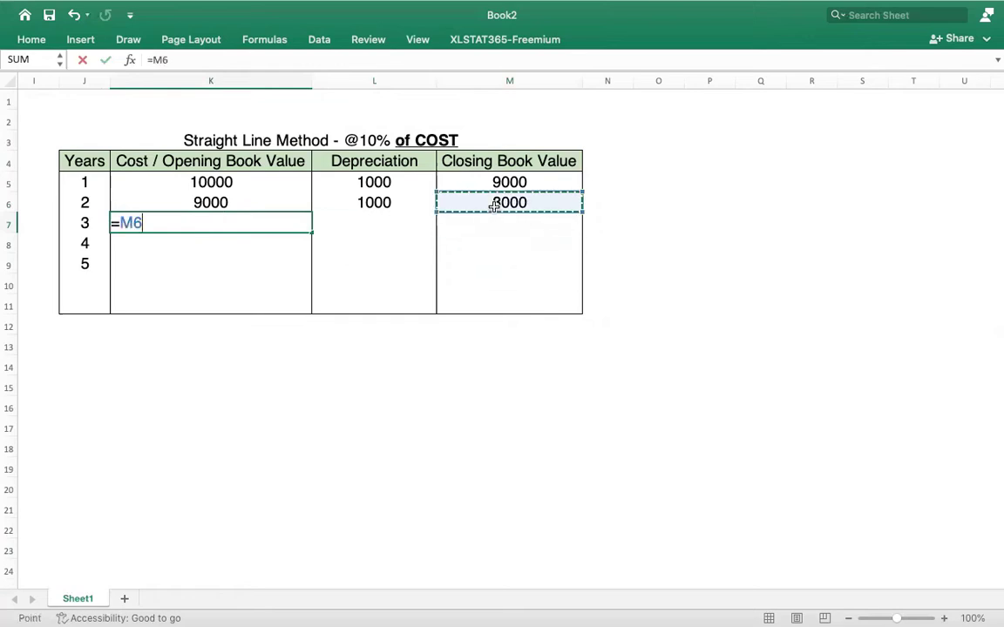
pyautogui.press('Return')
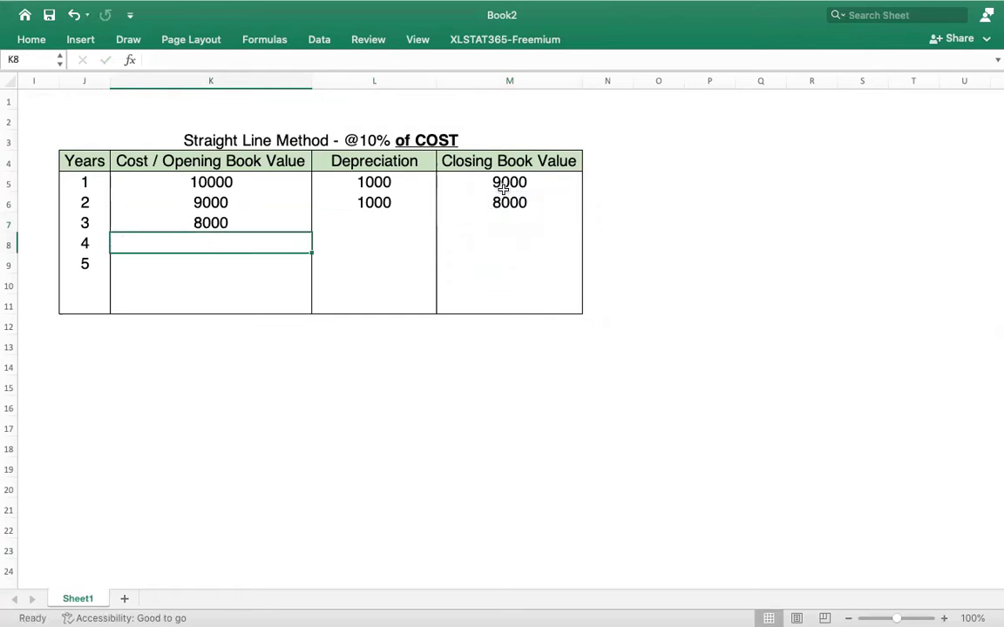
pyautogui.click(224, 225)
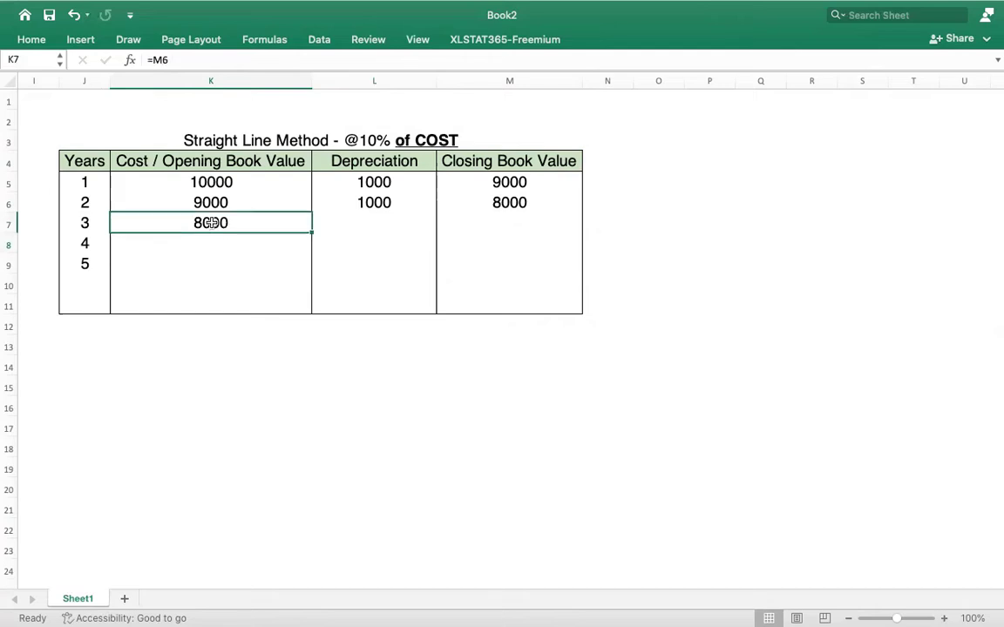
# Enter 1000 as the year 3 depreciation in L7.
pyautogui.click(341, 222)
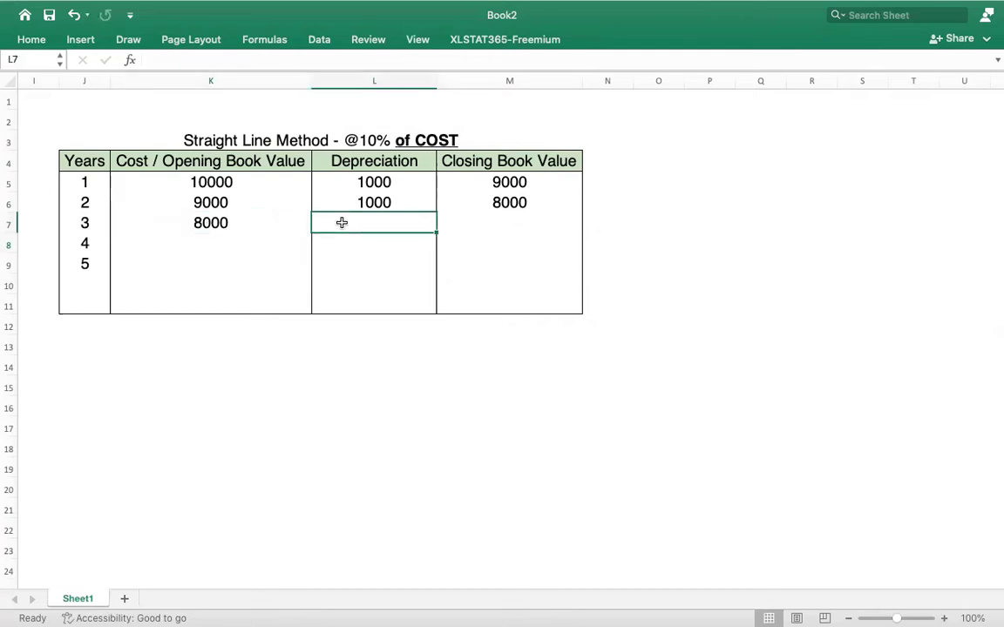
pyautogui.write('1000')
pyautogui.press('Tab')
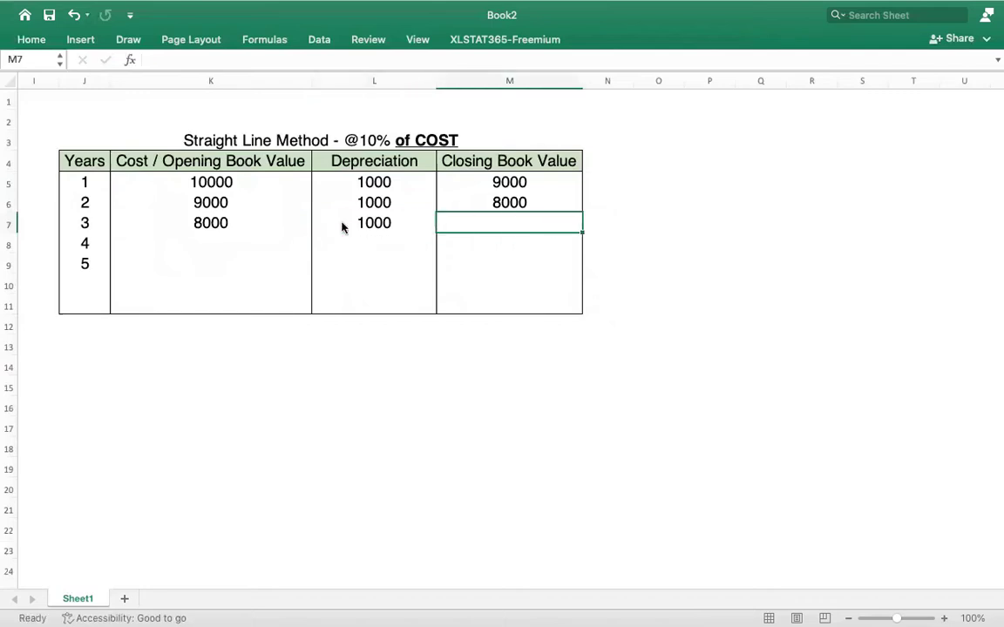
pyautogui.click(223, 142)
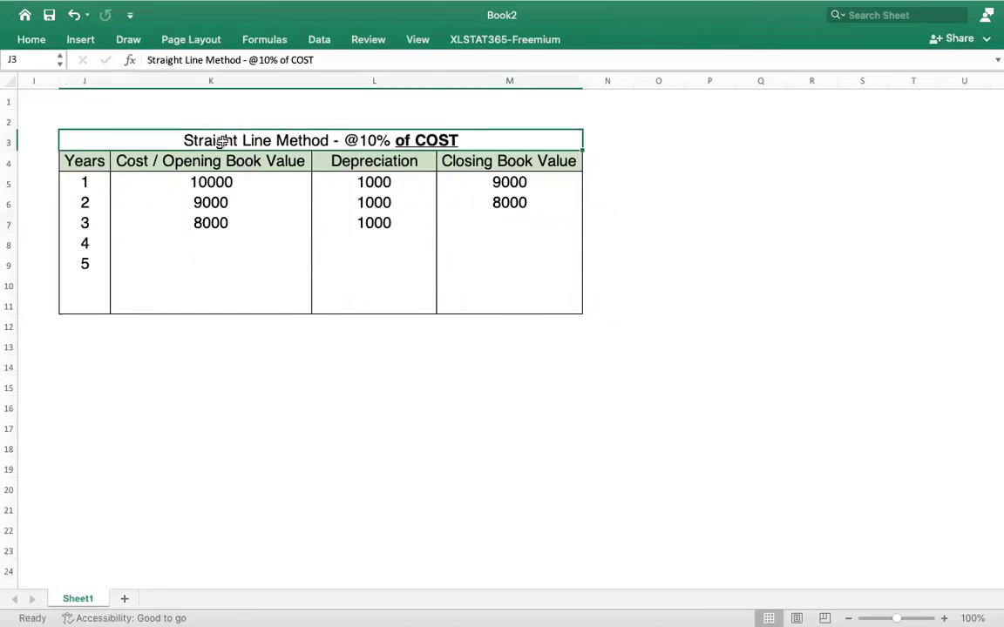
pyautogui.press('super+b')
pyautogui.click(287, 258)
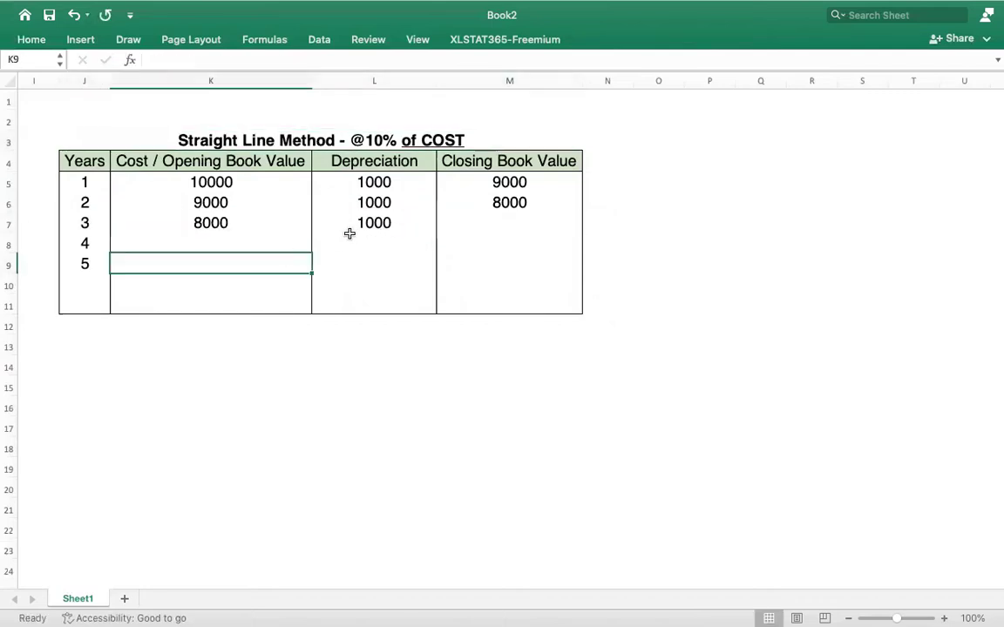
# Calculate the year 3 closing book value in M7 with =K7-L7.
pyautogui.moveTo(375, 178); pyautogui.dragTo(384, 294)
pyautogui.click(486, 226)
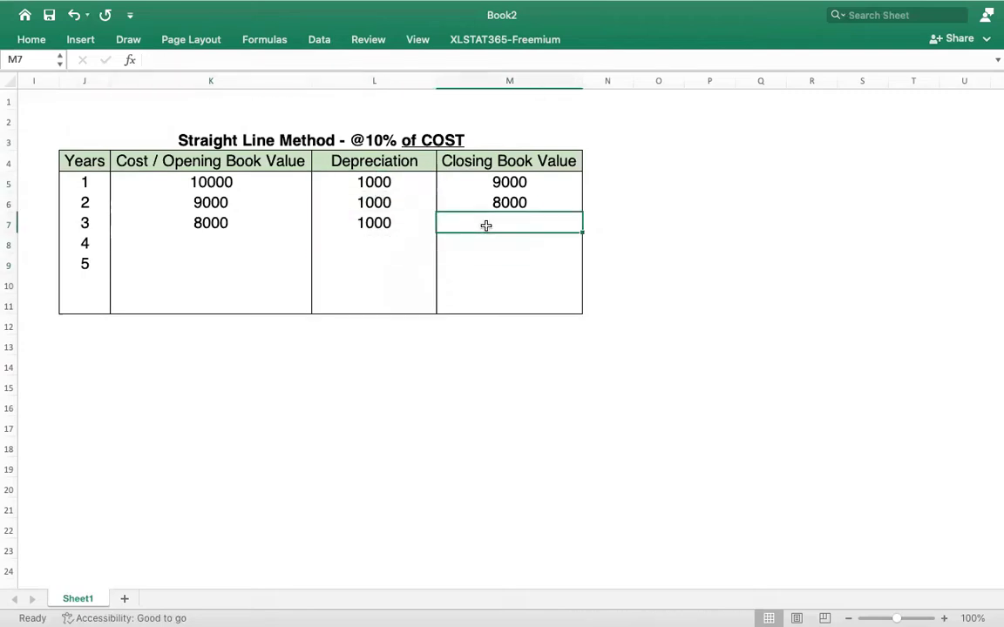
pyautogui.write('=')
pyautogui.press('Left')
pyautogui.press('Left')
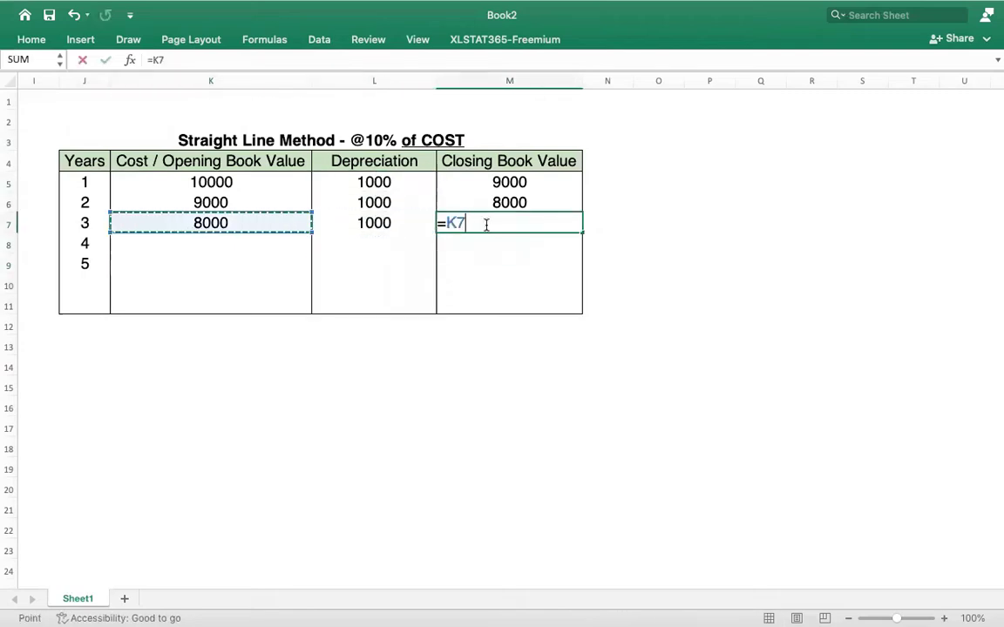
pyautogui.write('-')
pyautogui.press('Left')
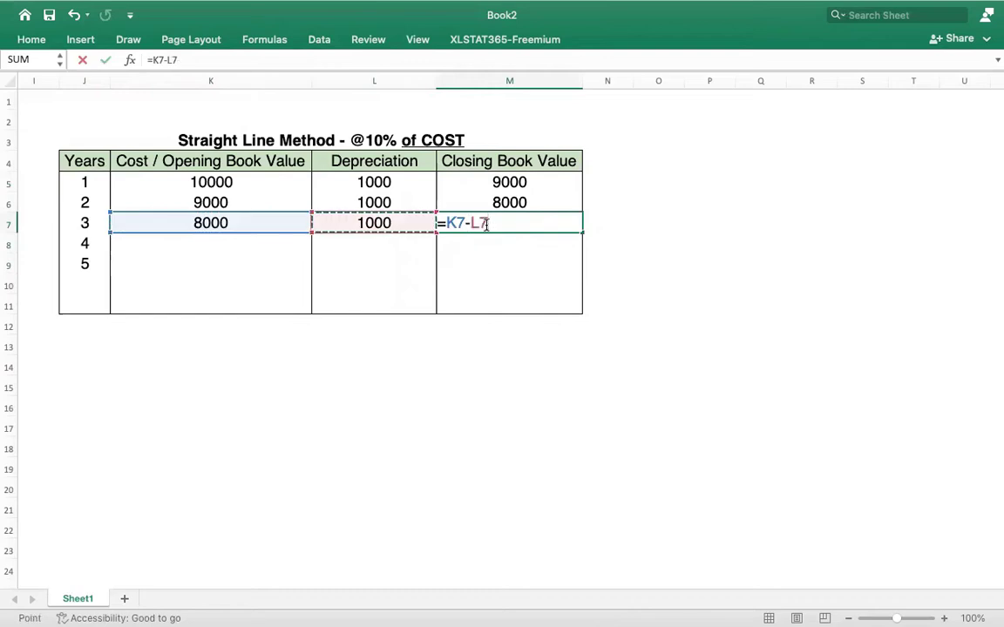
pyautogui.press('Return')
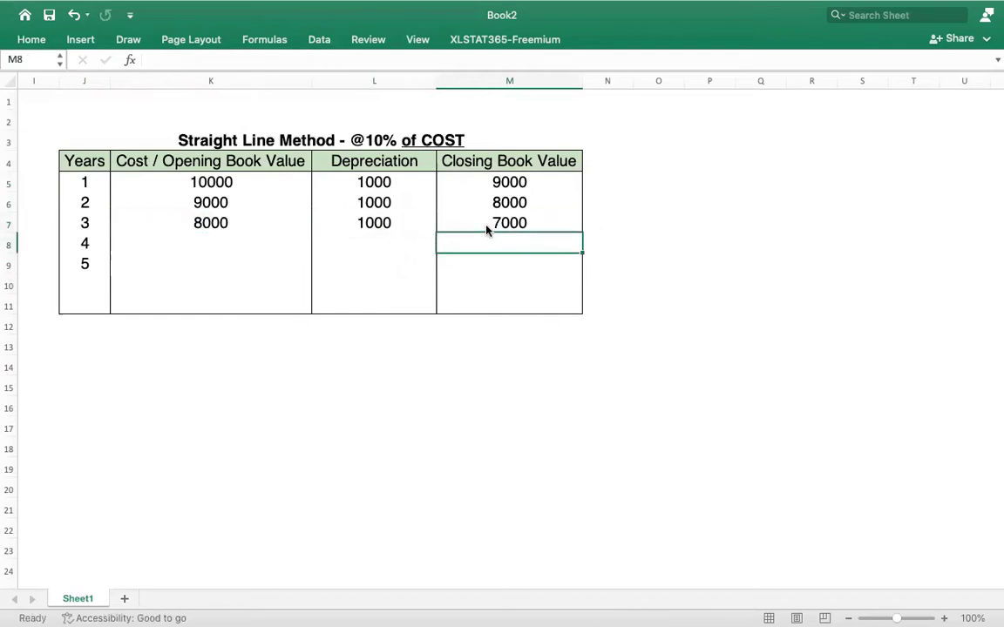
# Carry the year 3 closing book value into the year 4 opening value by entering =M7 in K8.
pyautogui.click(227, 240)
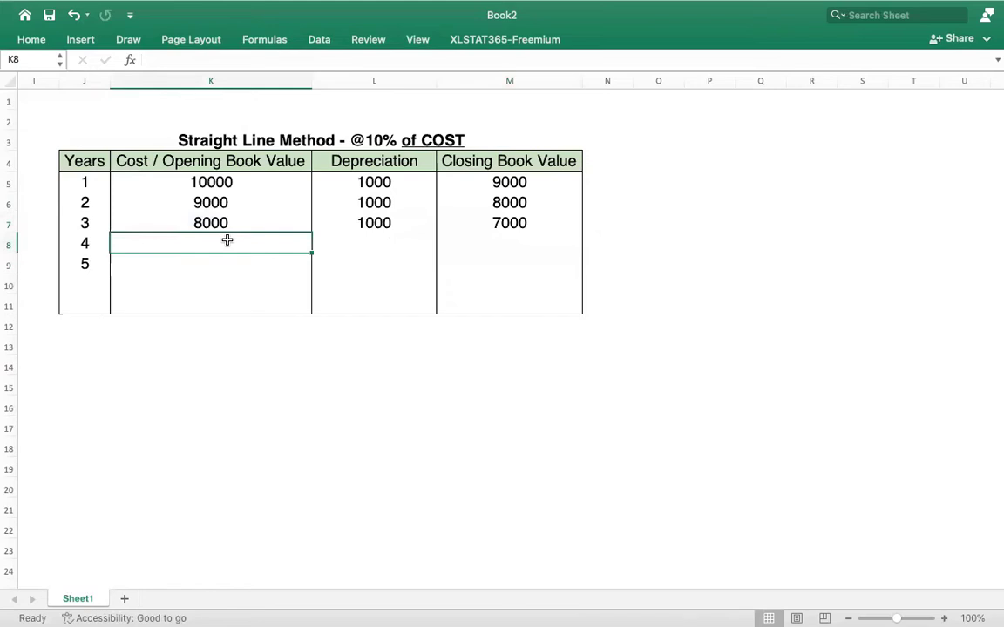
pyautogui.write('=')
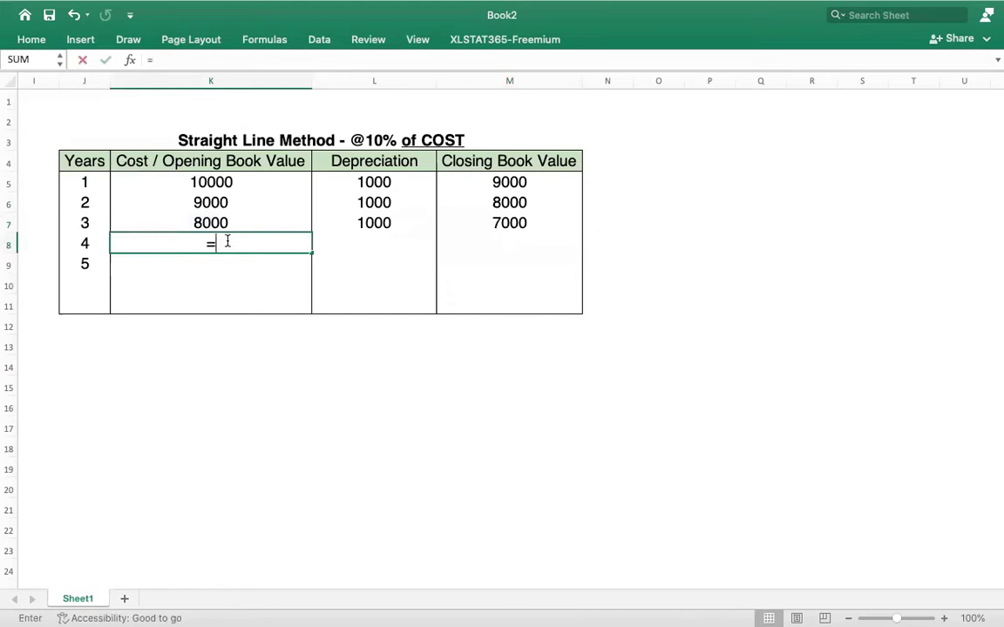
pyautogui.click(510, 225)
pyautogui.press('Return')
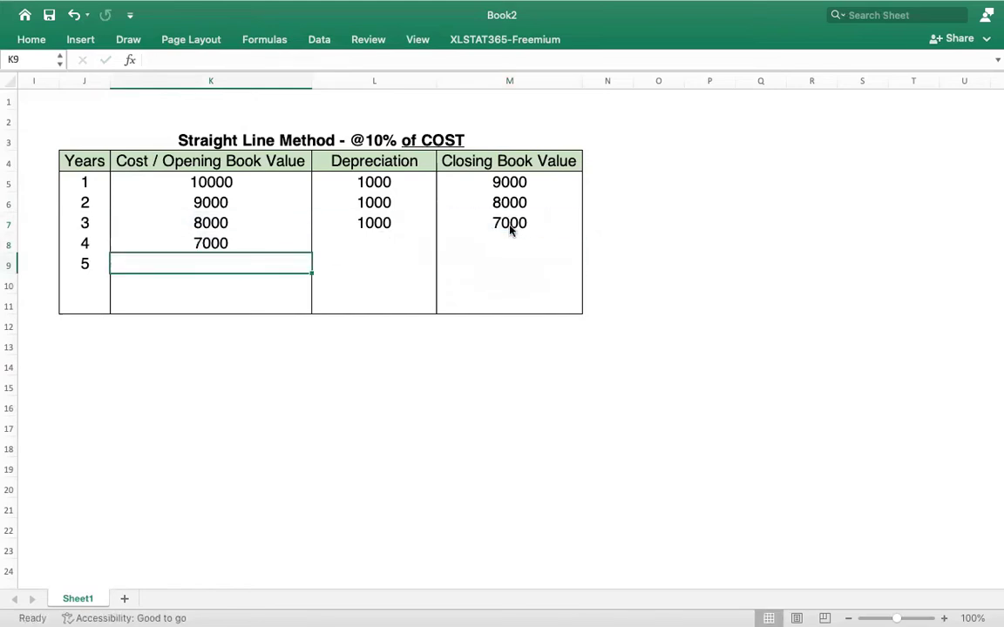
# Enter 1000 as the year 4 depreciation in L8.
pyautogui.click(377, 240)
pyautogui.write('1000')
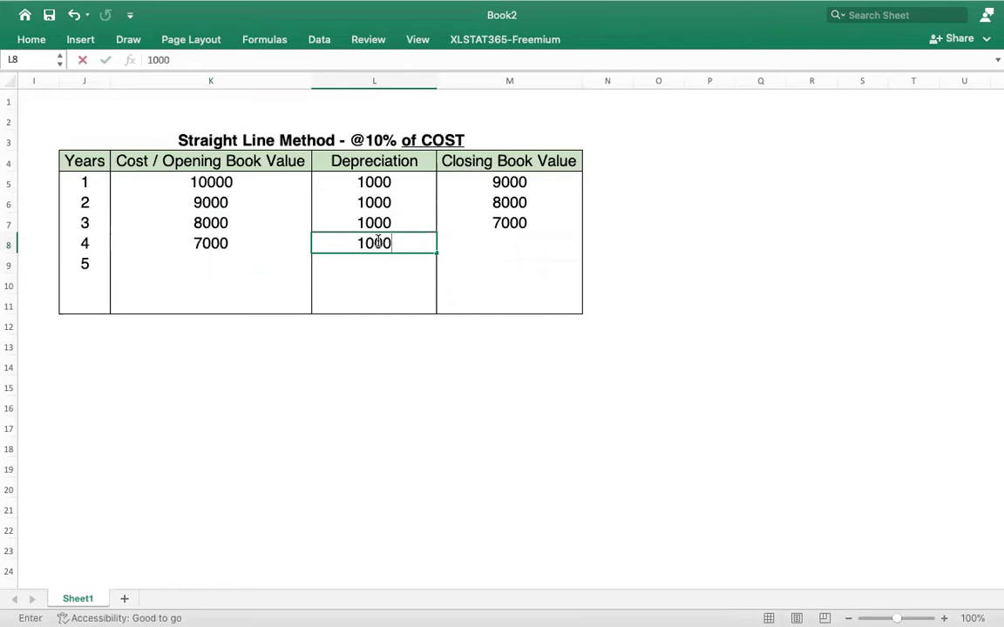
pyautogui.press('Tab')
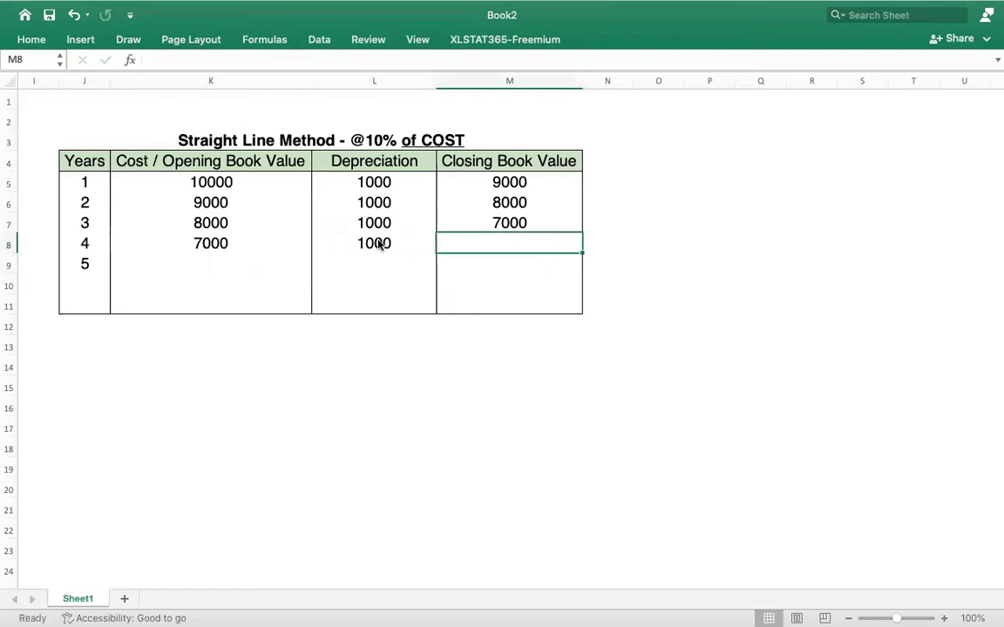
# Calculate the year 4 closing book value in M8 with =K8-L8 and check the row's three values.
pyautogui.write('=')
pyautogui.press('Left')
pyautogui.press('Left')
pyautogui.write('-')
pyautogui.press('Left')
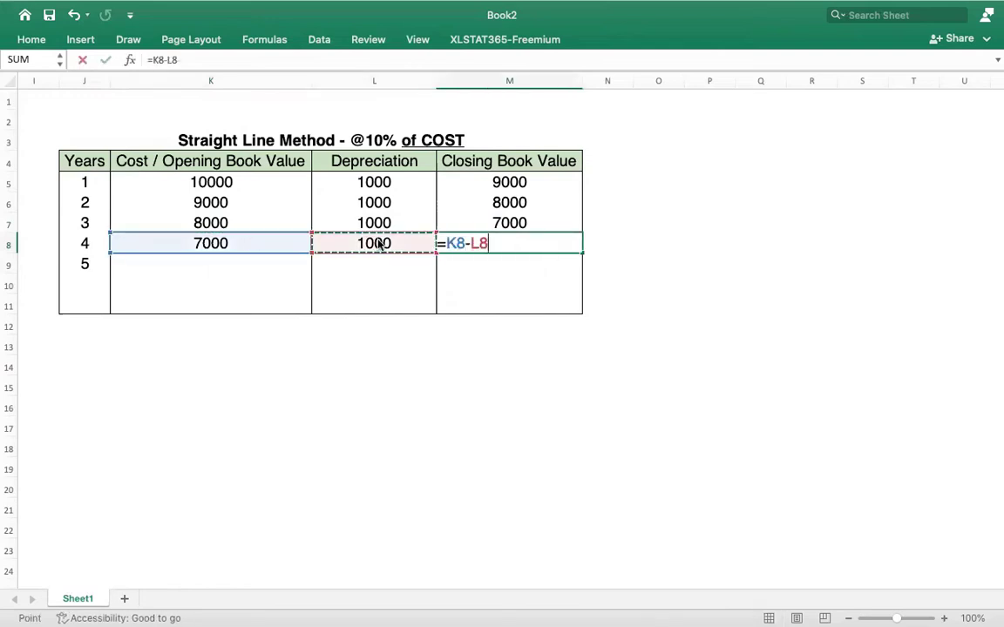
pyautogui.press('Return')
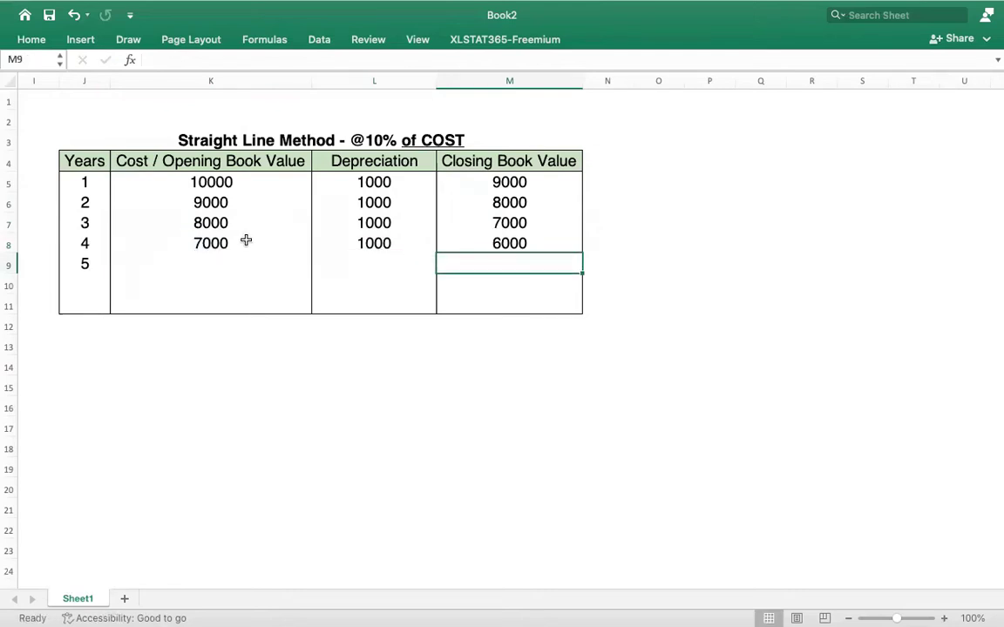
pyautogui.click(246, 241)
pyautogui.click(352, 251)
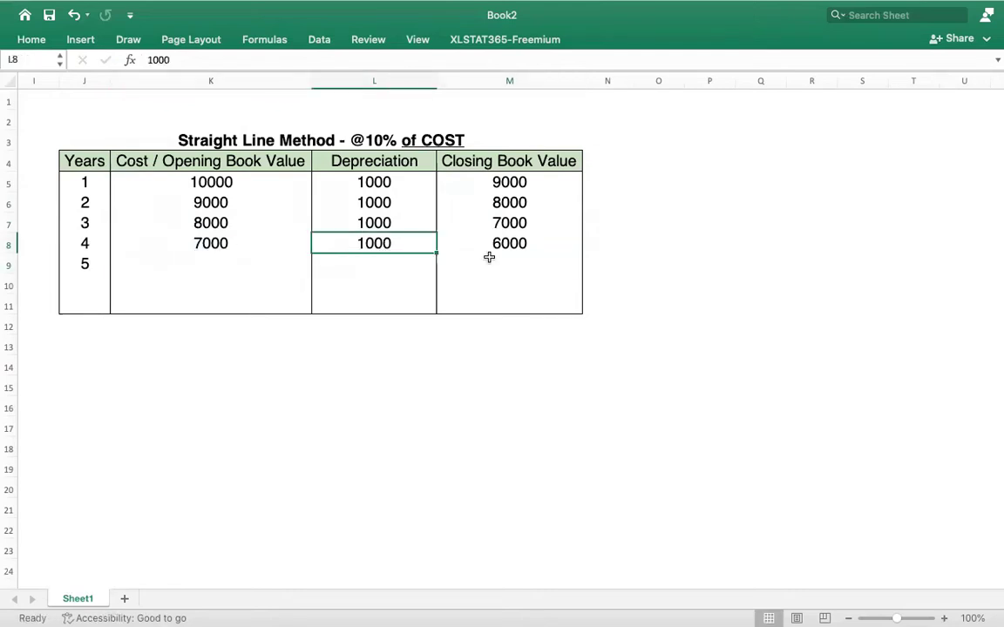
pyautogui.click(509, 244)
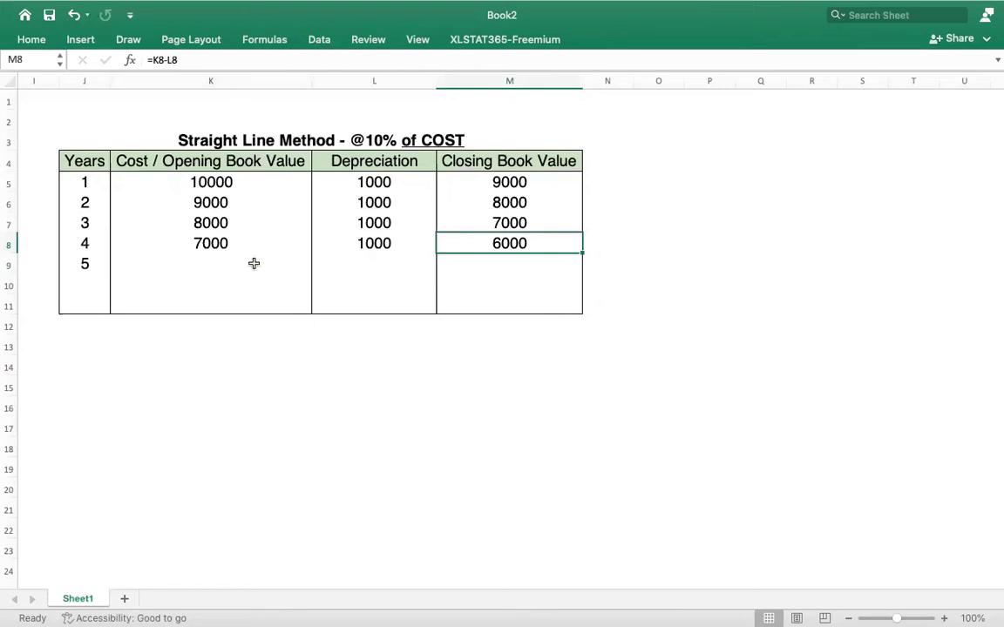
# Carry the year 4 closing book value into the year 5 opening value by entering =M8 in K9.
pyautogui.click(224, 262)
pyautogui.write('=')
pyautogui.click(485, 251)
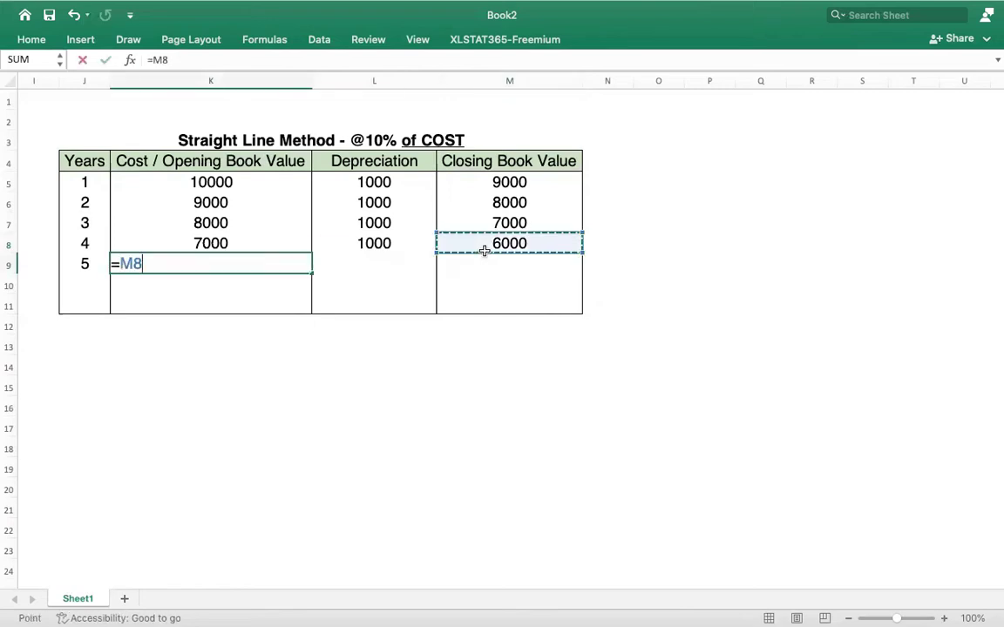
pyautogui.press('Return')
# Enter 1000 as the year 5 depreciation in L9 and calculate the closing book value in M9 with =K9-L9.
pyautogui.click(381, 262)
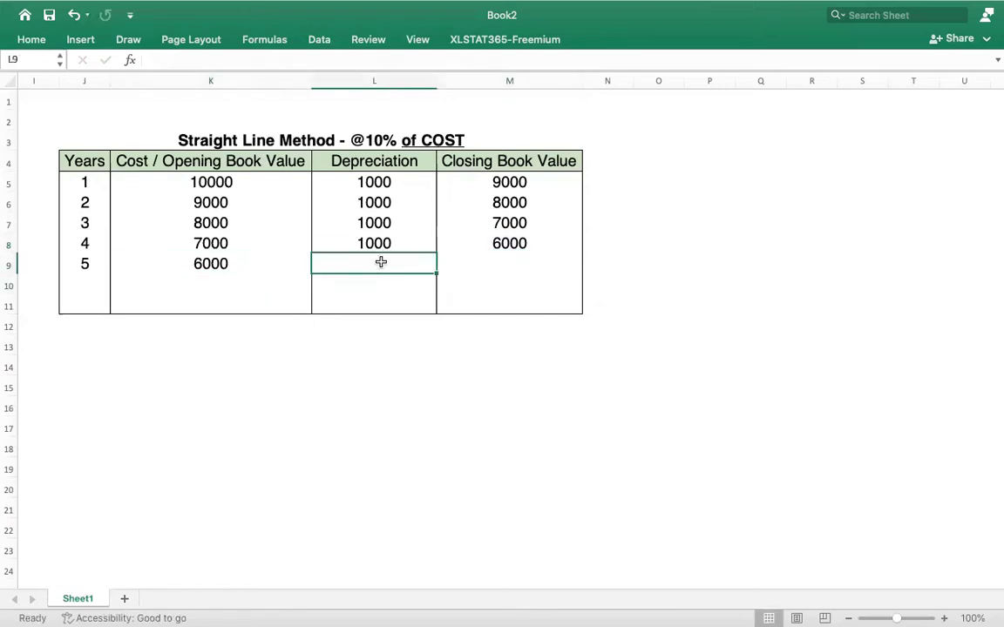
pyautogui.write('1000')
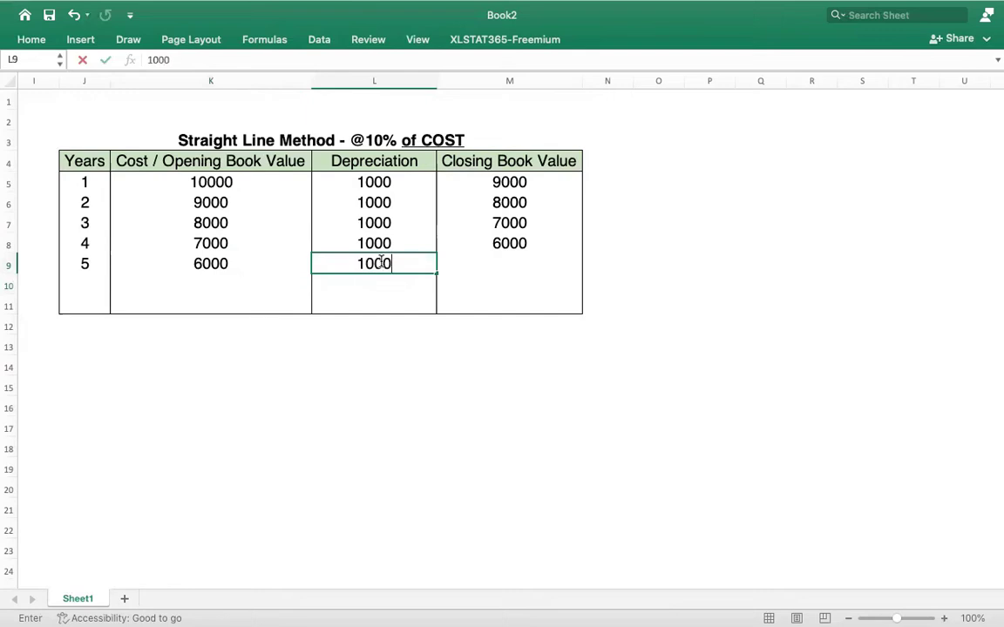
pyautogui.press('Tab')
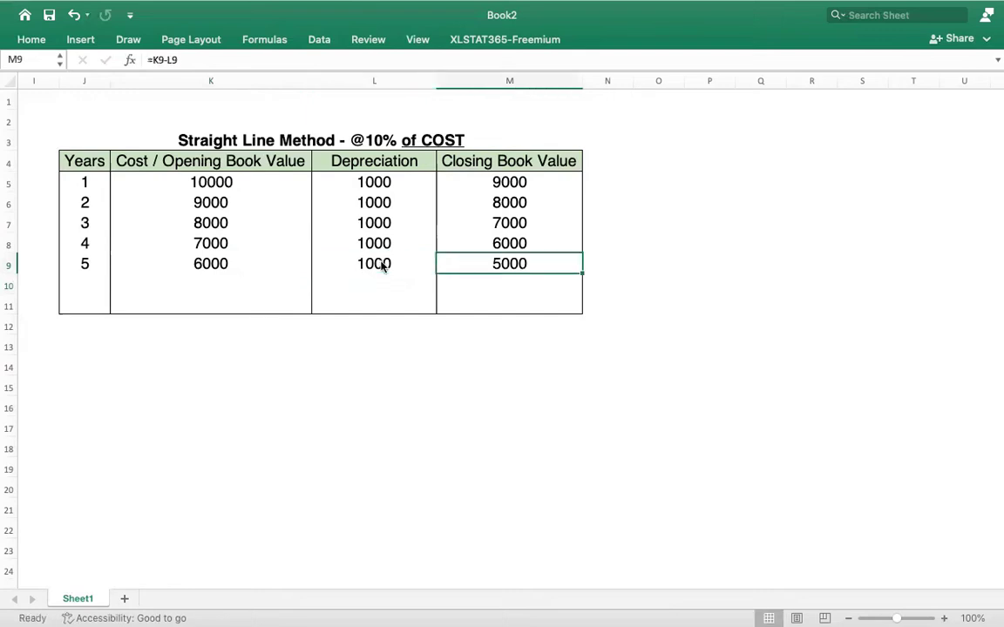
# Delete the empty row 10 so that only one blank row remains below year 5 in the table.
pyautogui.click(396, 343)
pyautogui.click(11, 284)
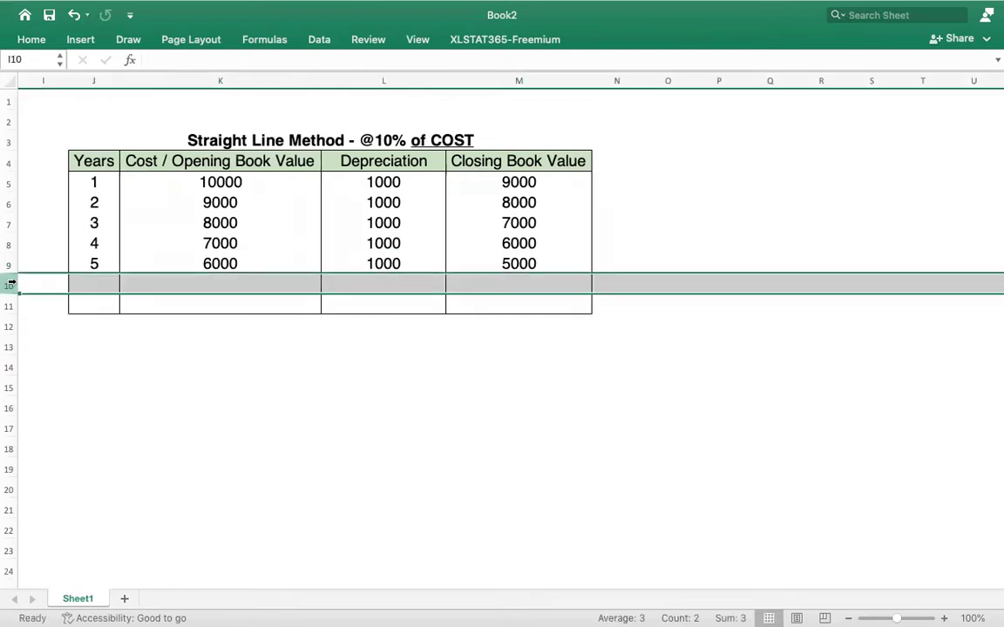
pyautogui.rightClick(12, 286)
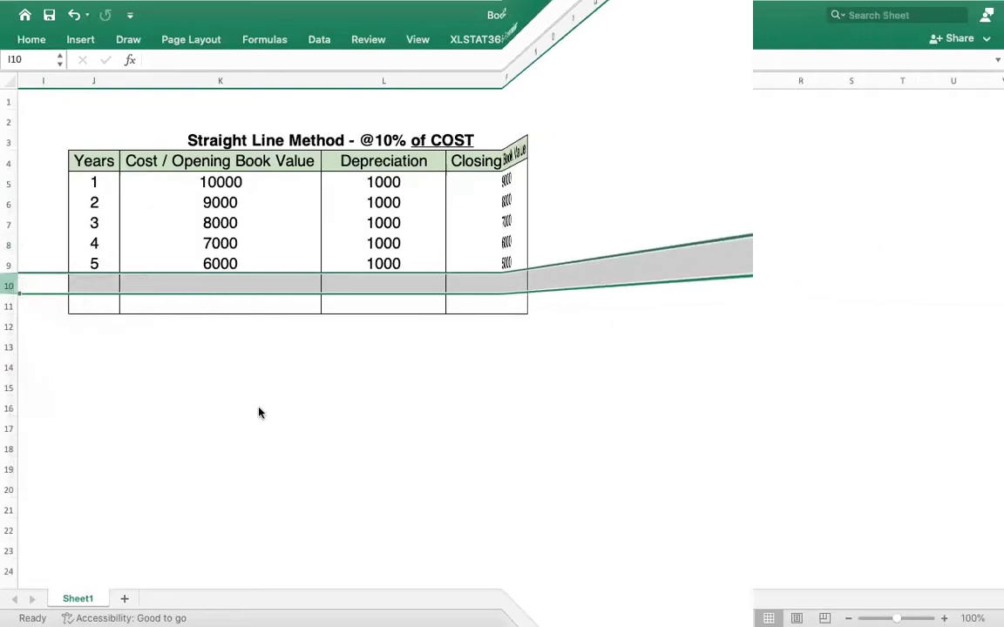
# Copy the whole straight line table from J3 to M10 and paste it beside the original, starting at O3.
pyautogui.moveTo(209, 141); pyautogui.dragTo(210, 280)
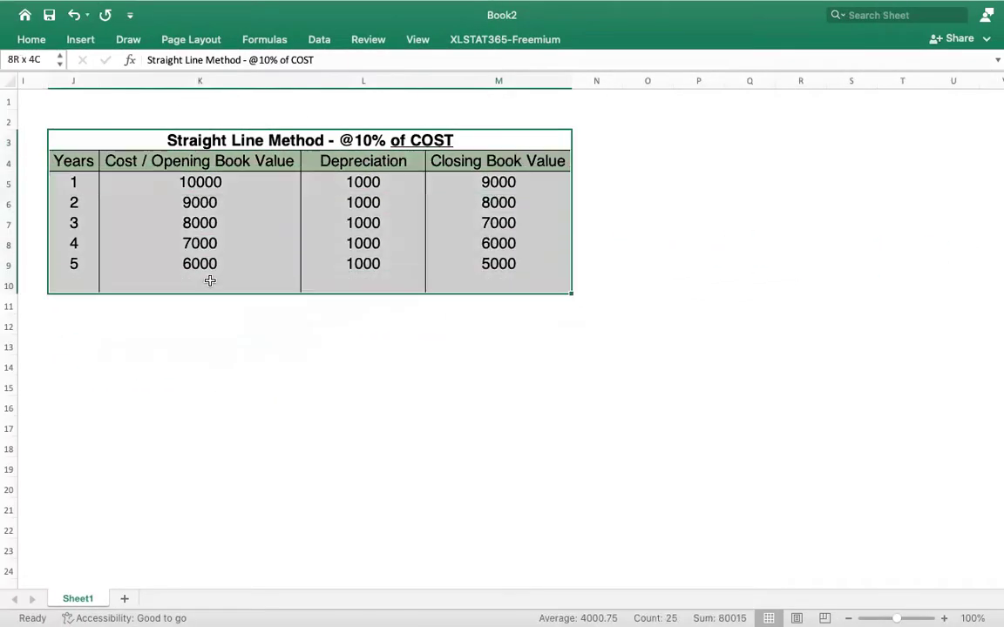
pyautogui.press('super+c')
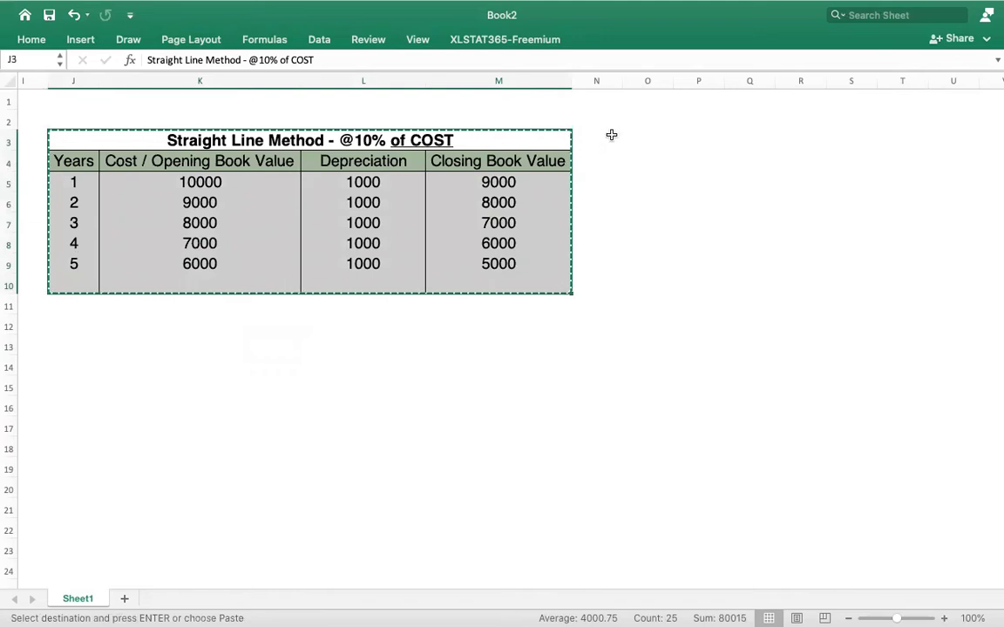
pyautogui.click(644, 142)
pyautogui.press('super+v')
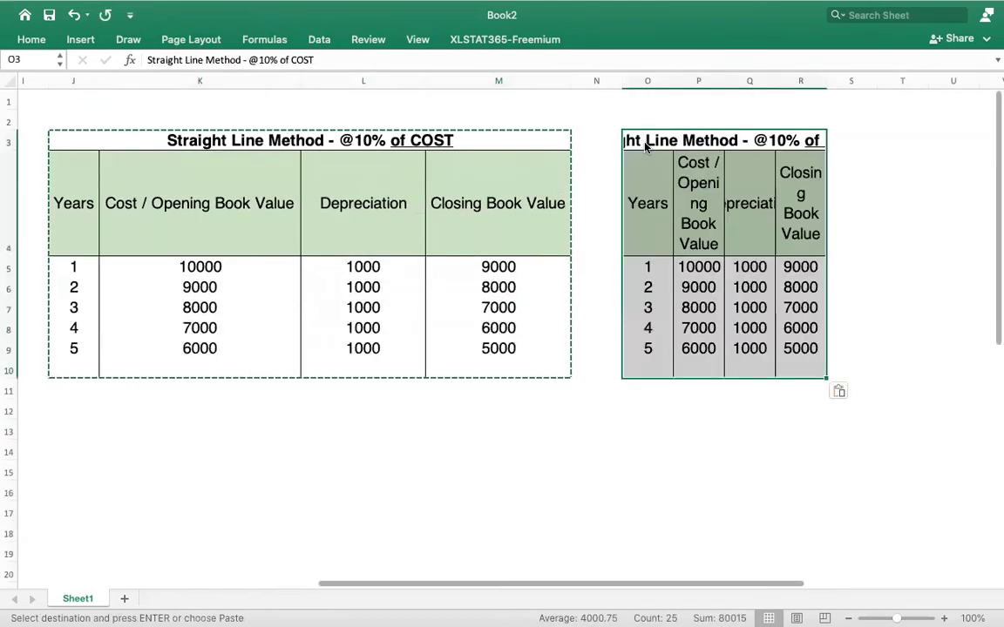
pyautogui.press('Escape')
# Widen the copied table's columns so each heading fits on one line, and reduce the height of header row 4.
pyautogui.click(634, 383)
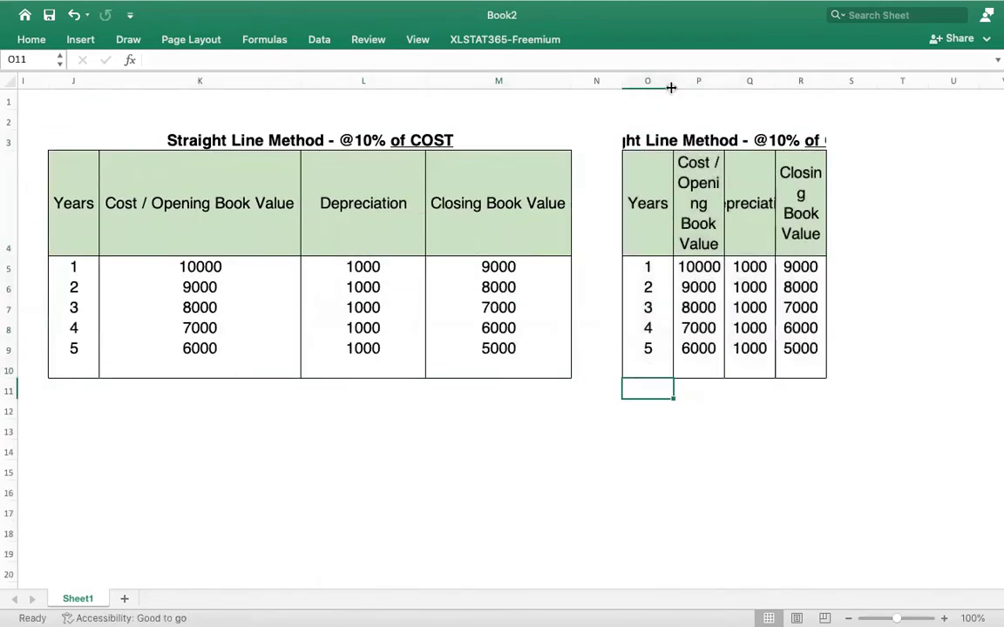
pyautogui.moveTo(673, 86); pyautogui.dragTo(690, 101)
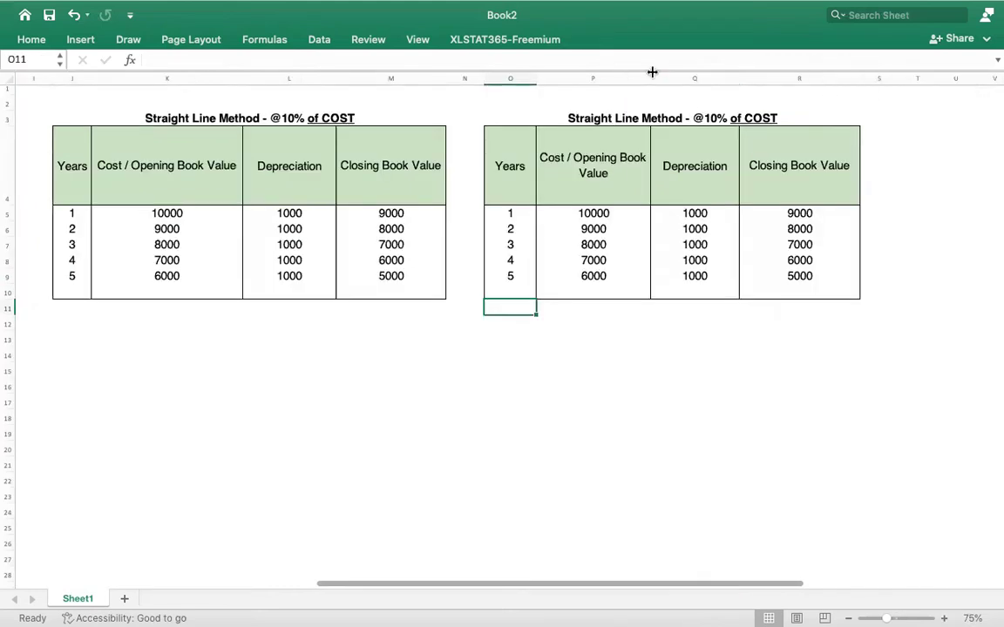
pyautogui.moveTo(651, 75); pyautogui.dragTo(687, 72)
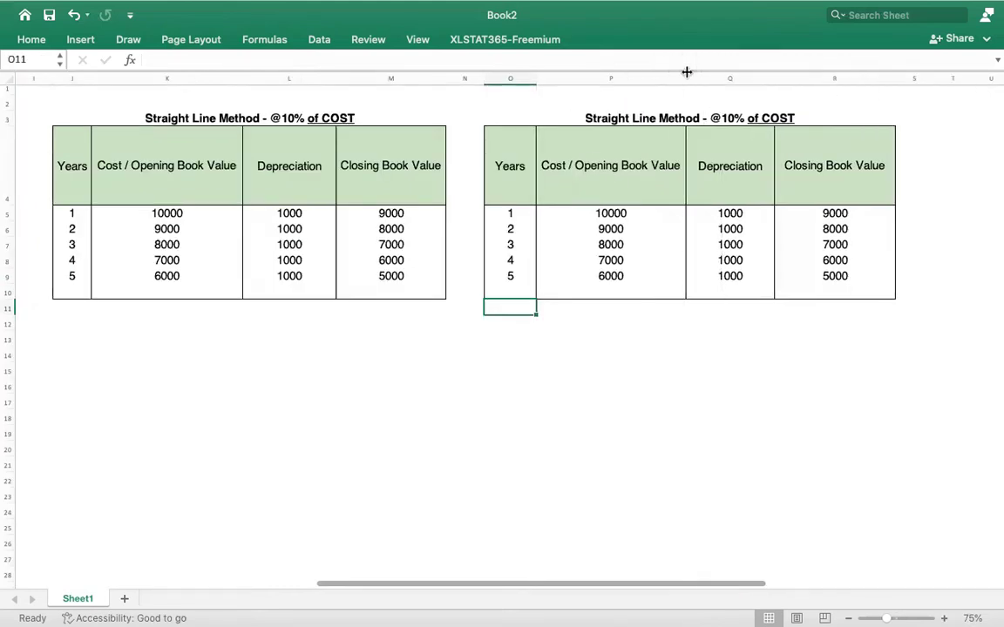
pyautogui.moveTo(12, 205); pyautogui.dragTo(13, 158)
pyautogui.click(271, 291)
# Replace "Straight Line Method" with "Reducing Balance Method" in the copied table's title in O3.
pyautogui.doubleClick(600, 118)
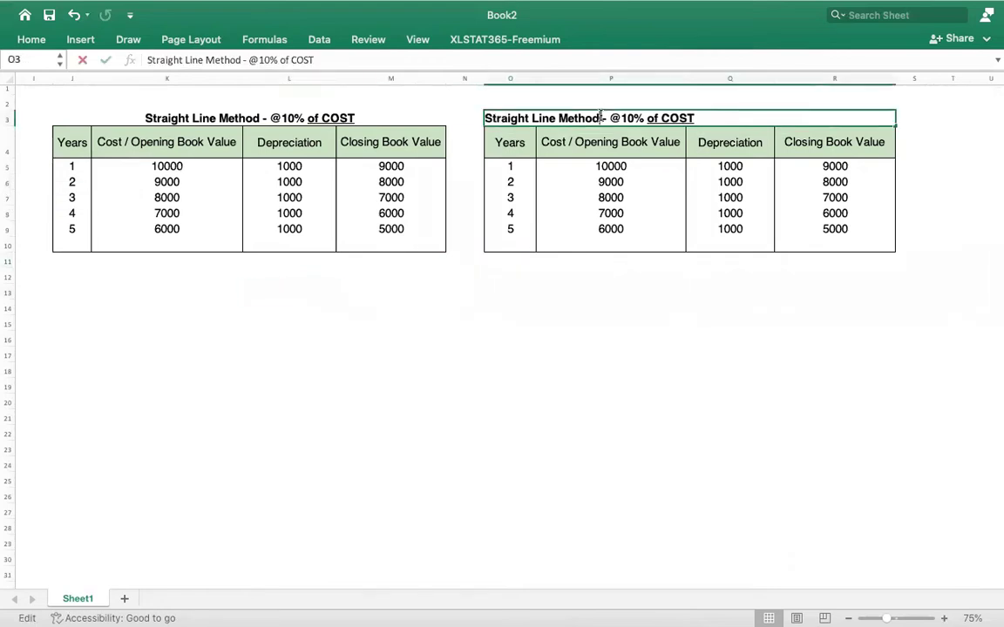
pyautogui.press('BackSpace')
pyautogui.press('BackSpace')
pyautogui.press('BackSpace')
pyautogui.press('BackSpace')
pyautogui.press('BackSpace')
pyautogui.press('BackSpace')
pyautogui.press('BackSpace')
pyautogui.press('BackSpace')
pyautogui.press('BackSpace')
pyautogui.press('BackSpace')
pyautogui.press('BackSpace')
pyautogui.press('BackSpace')
pyautogui.press('BackSpace')
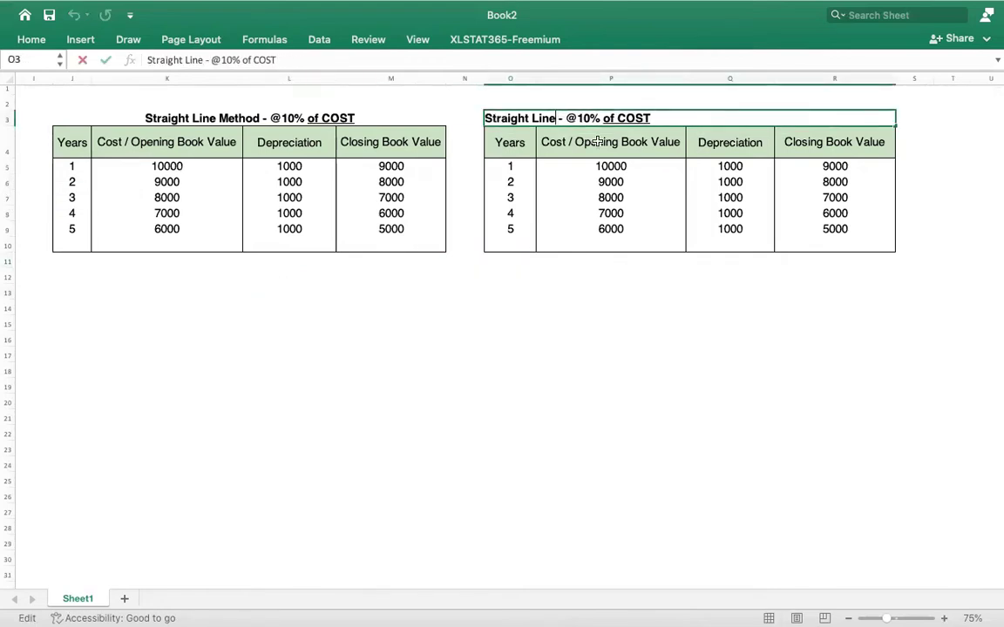
pyautogui.press('BackSpace')
pyautogui.press('BackSpace')
pyautogui.press('BackSpace')
pyautogui.press('BackSpace')
pyautogui.press('BackSpace')
pyautogui.press('BackSpace')
pyautogui.press('BackSpace')
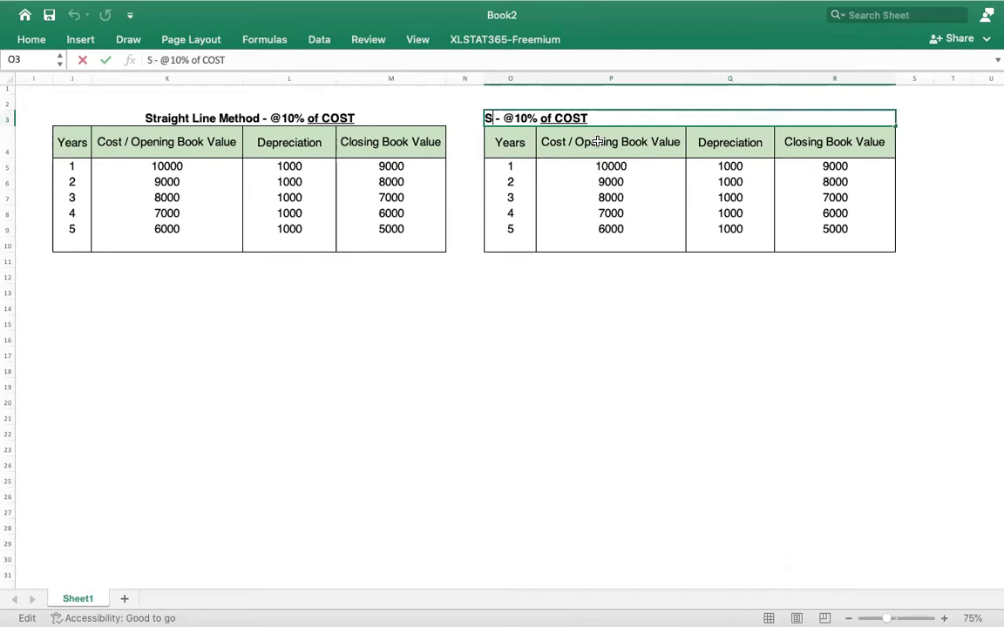
pyautogui.write('Reducing ')
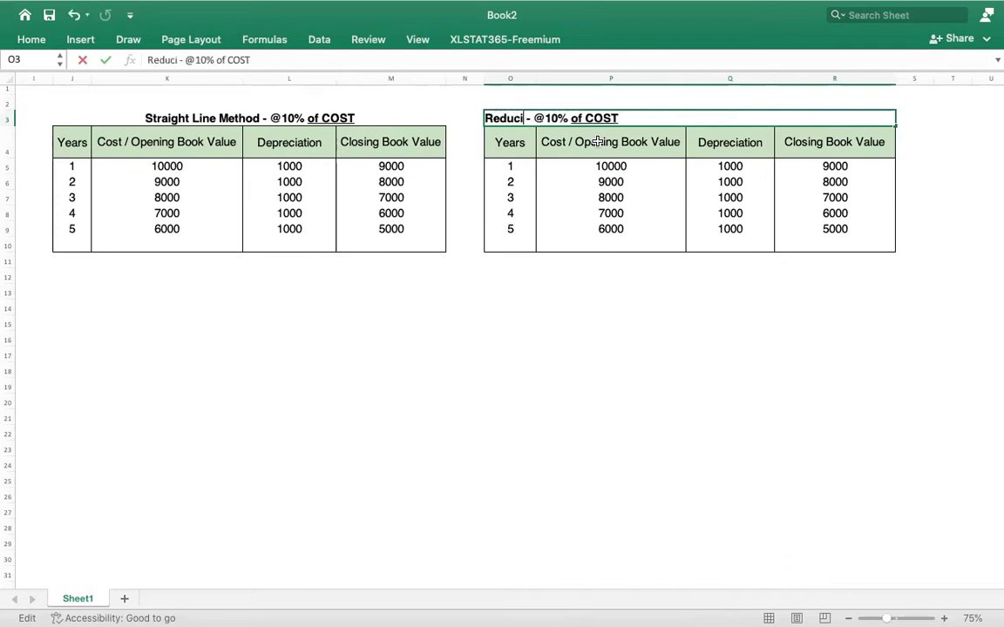
pyautogui.write('Balance ')
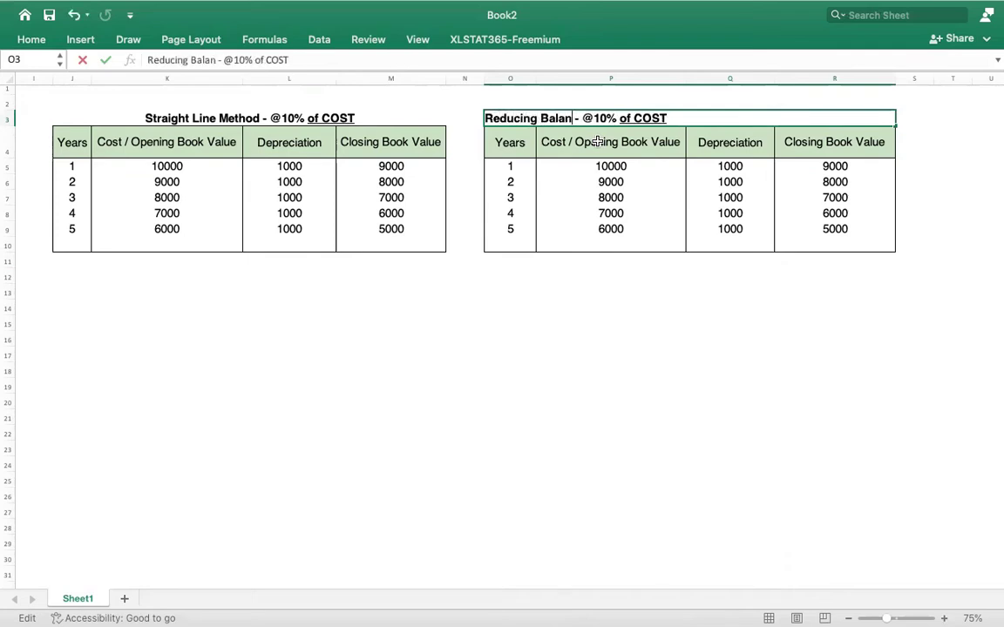
pyautogui.write('Method')
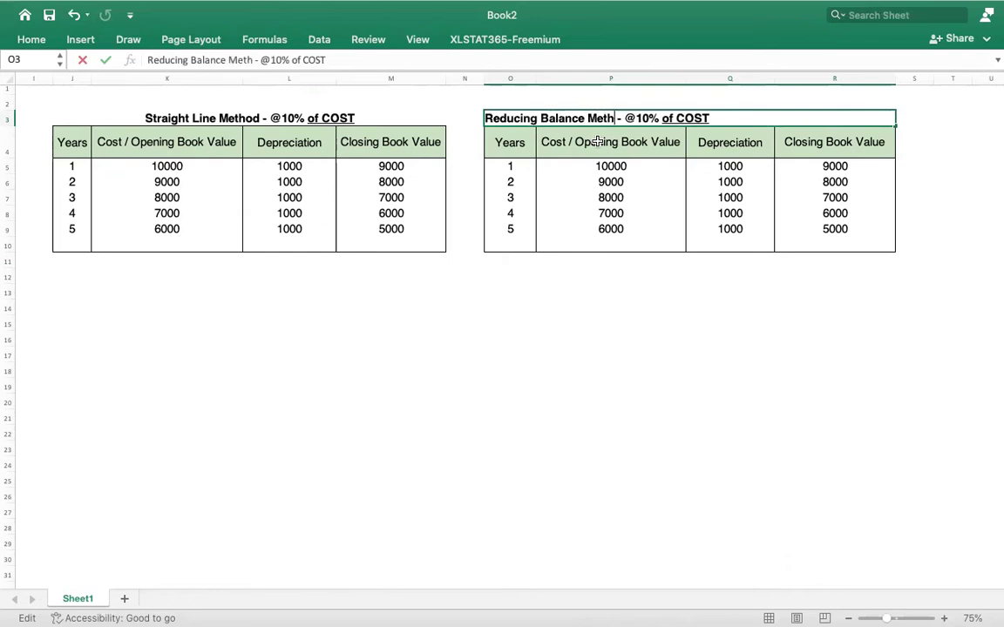
pyautogui.click(654, 294)
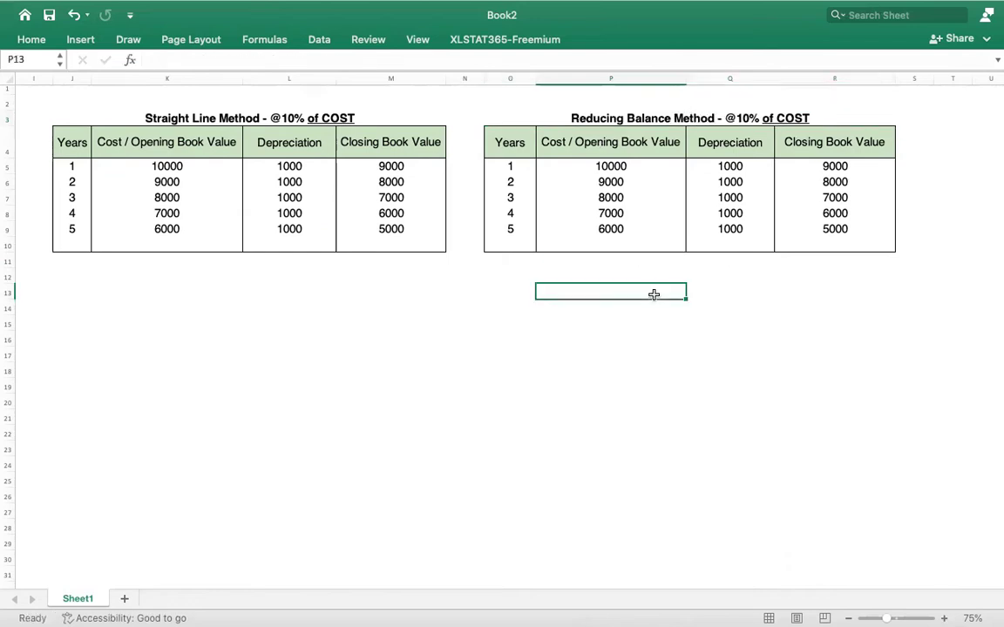
pyautogui.click(619, 117)
pyautogui.doubleClick(620, 116)
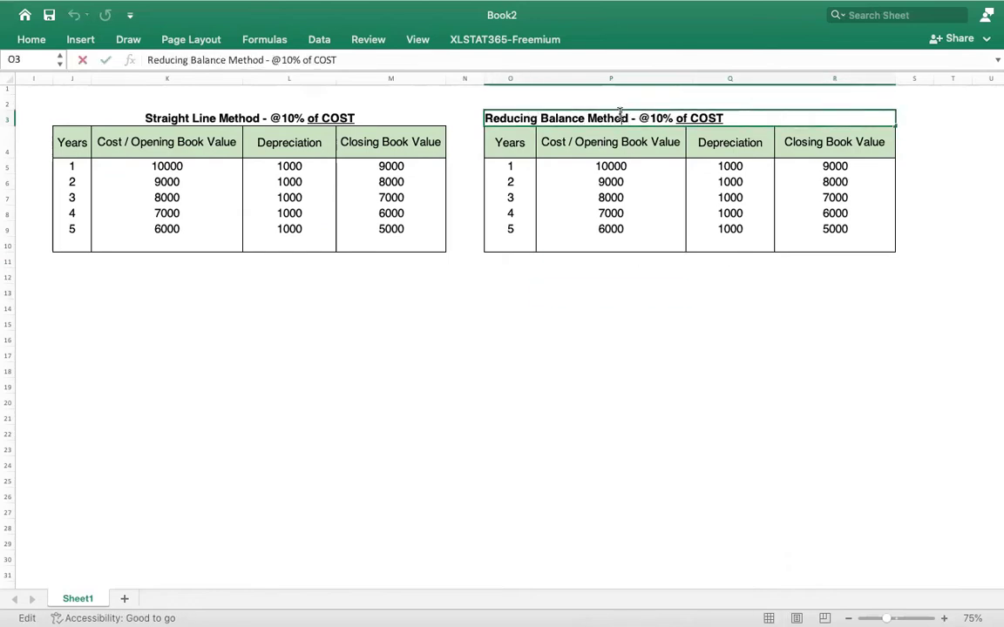
pyautogui.doubleClick(697, 117)
pyautogui.write('Book B')
pyautogui.press('BackSpace')
pyautogui.write('Val')
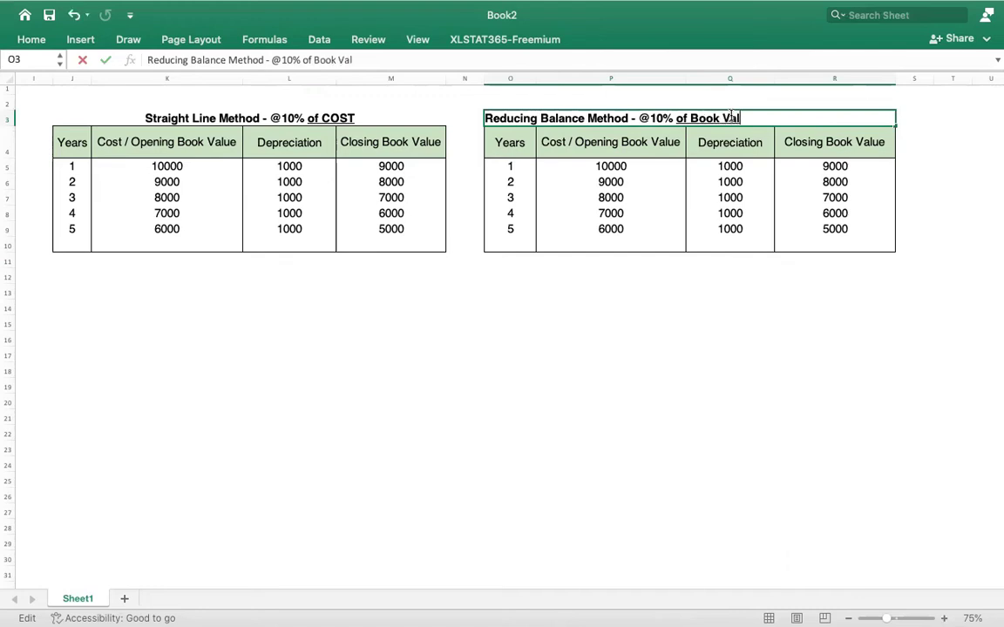
pyautogui.write('ue')
pyautogui.press('Return')
pyautogui.click(689, 334)
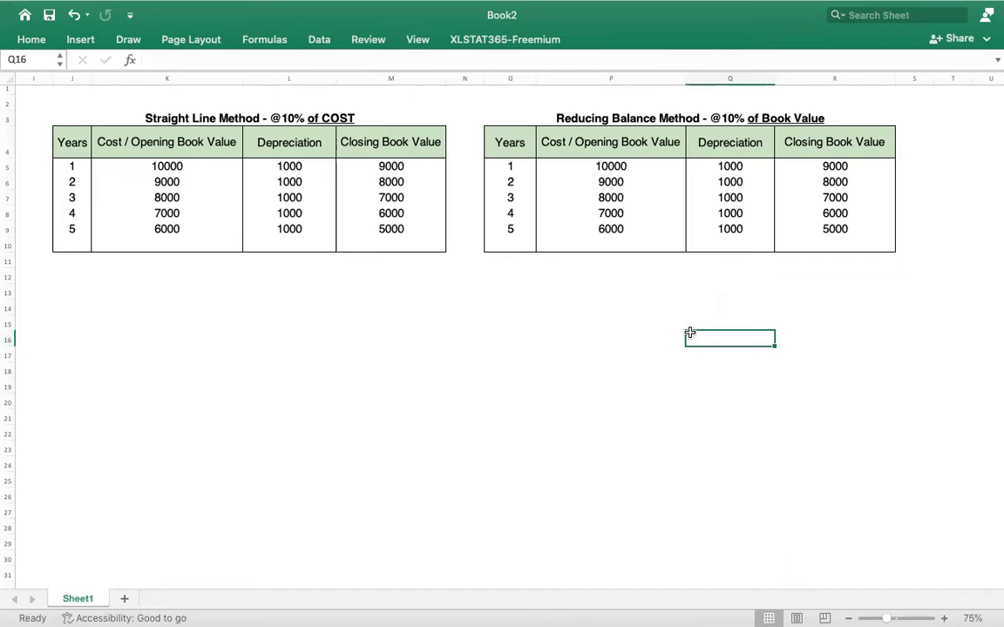
# Autofit the reducing balance table's Depreciation, Closing Book Value and Years columns to their contents.
pyautogui.scroll(5, 444, 350)
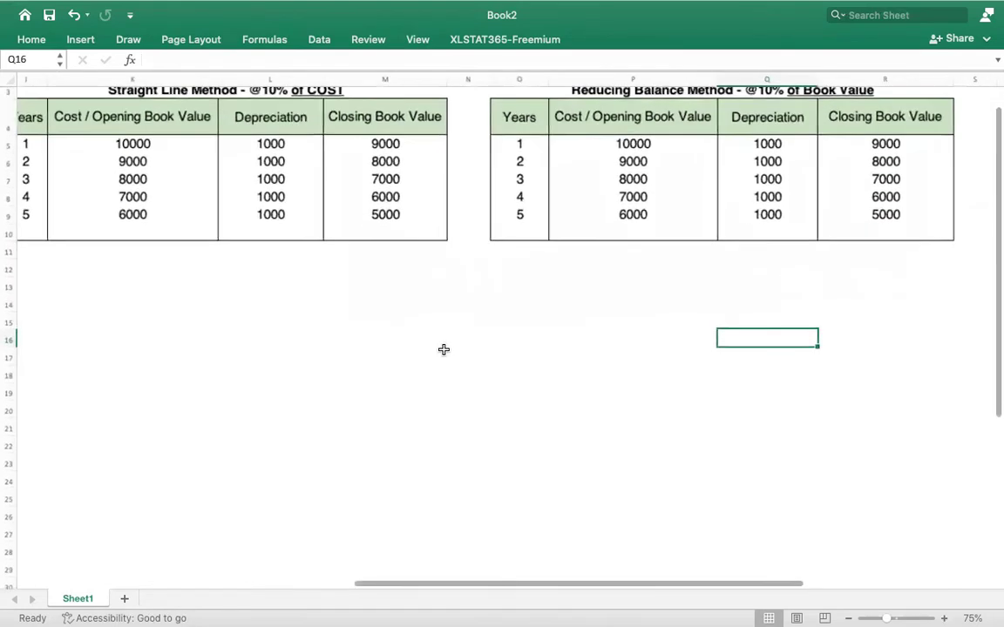
pyautogui.scroll(2, 443, 349)
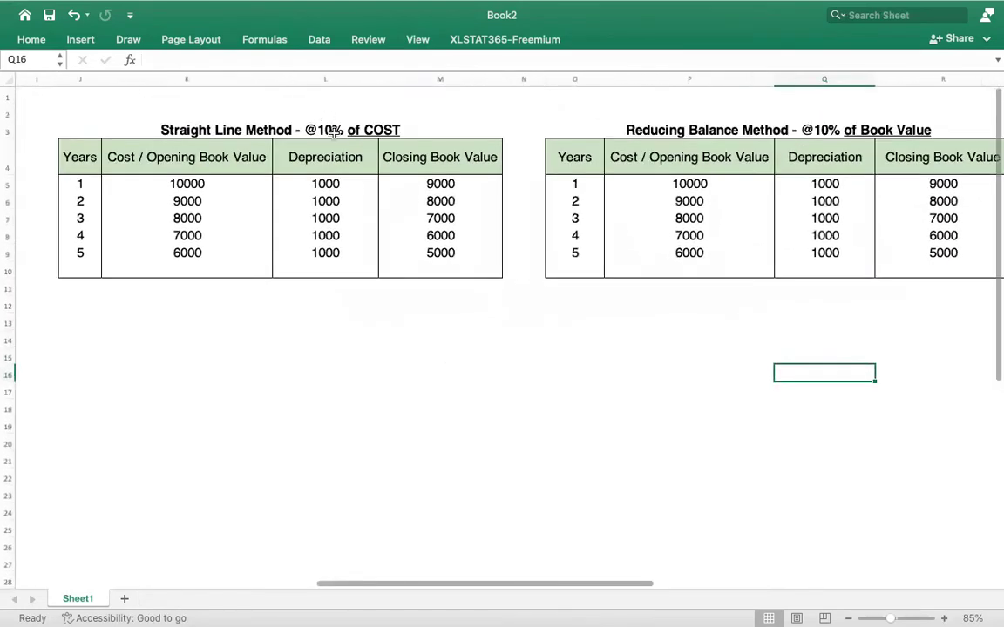
pyautogui.scroll(1, 373, 181)
pyautogui.doubleClick(855, 79)
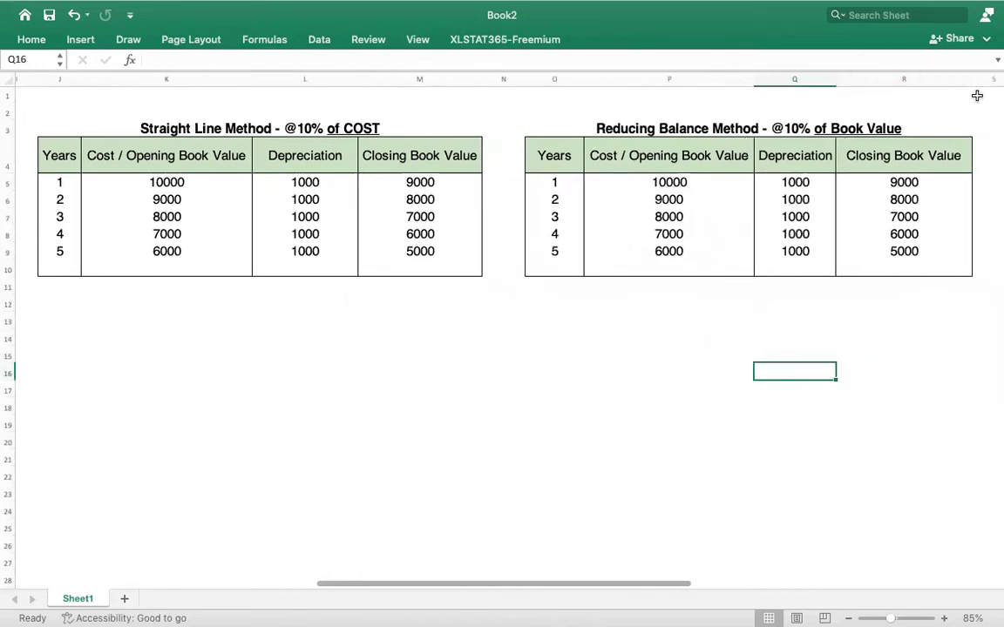
pyautogui.doubleClick(970, 81)
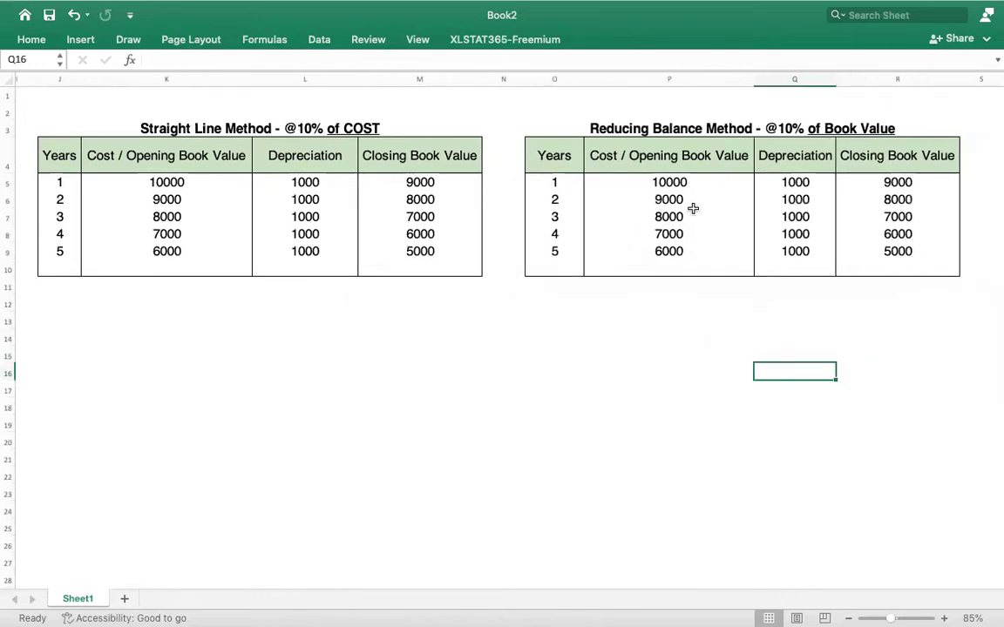
pyautogui.doubleClick(583, 79)
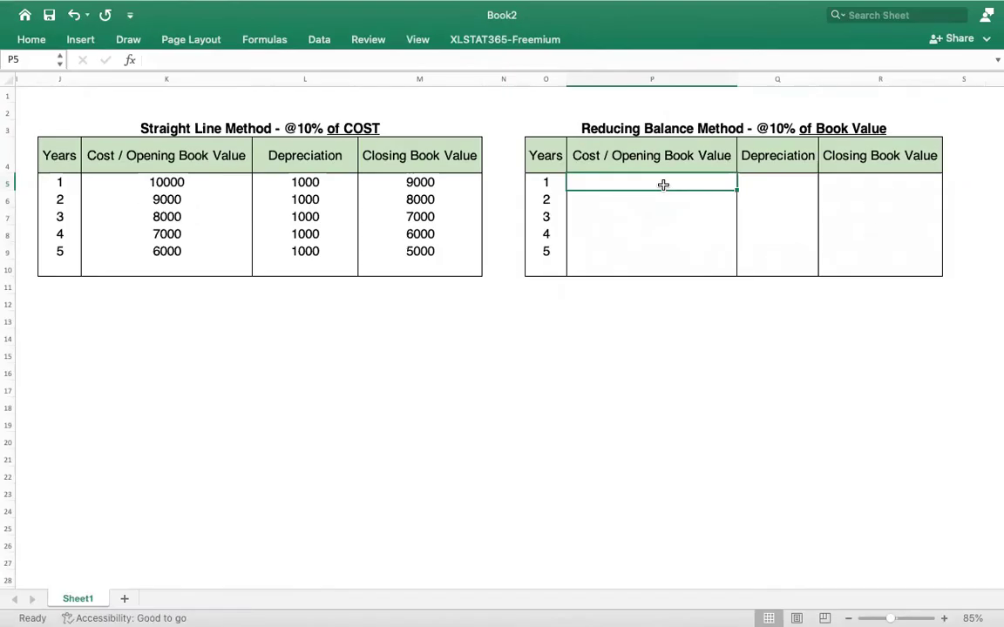
# Enter 10000 as the year 1 cost in P5 of the reducing balance table.
pyautogui.write('10000')
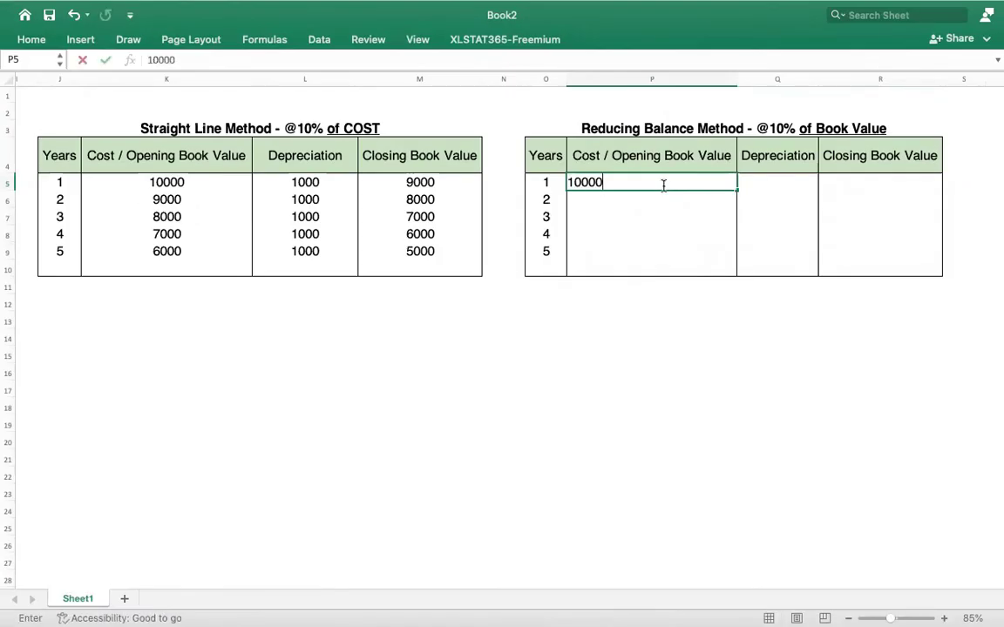
pyautogui.press('Tab')
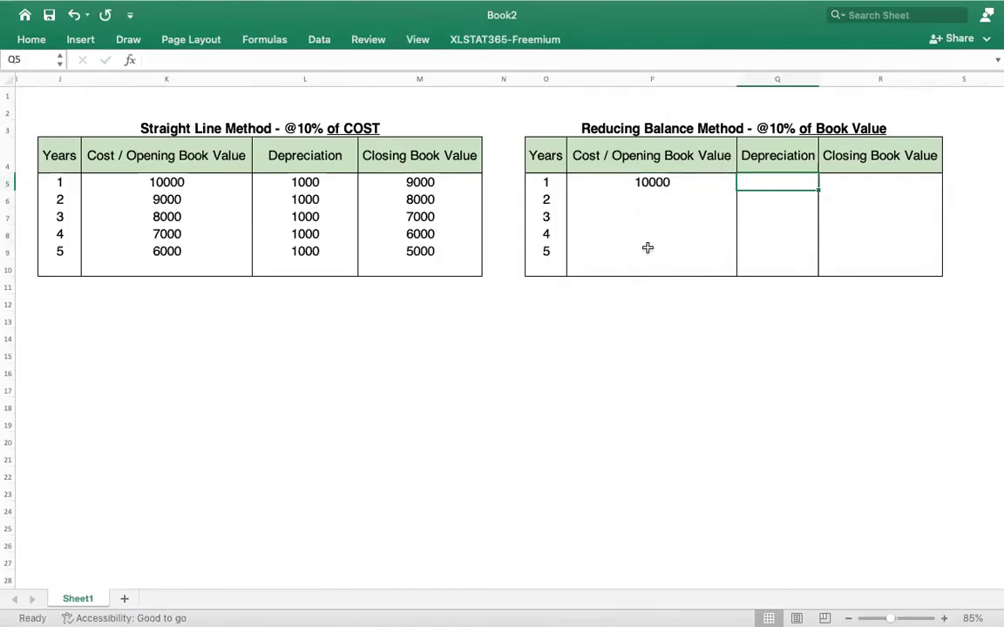
pyautogui.click(609, 179)
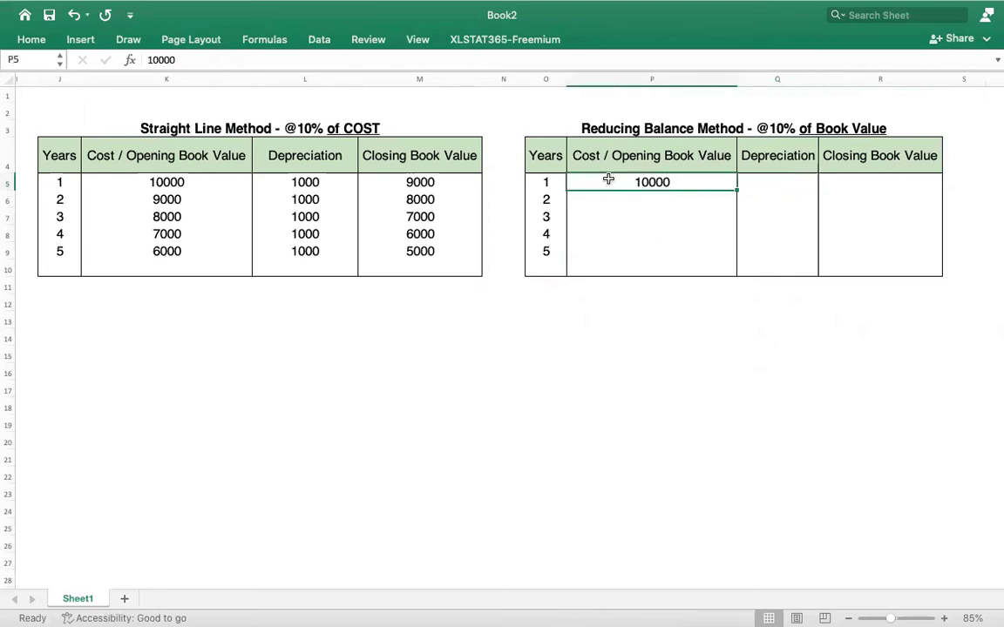
# Try to calculate the year 1 depreciation in Q5 with =P5*1.0.
pyautogui.click(763, 181)
pyautogui.write('=')
pyautogui.press('Left')
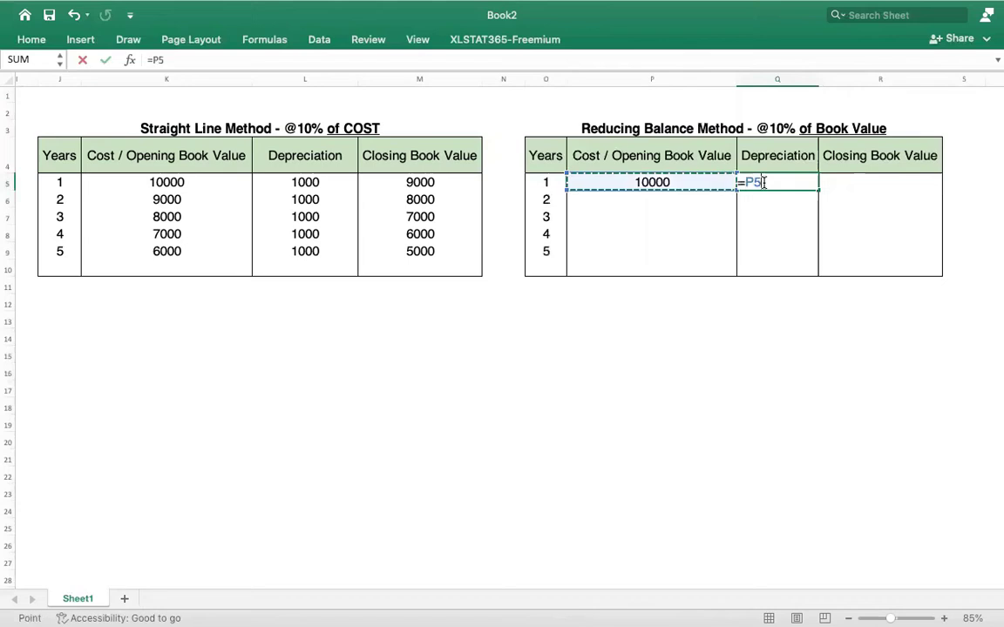
pyautogui.write('*')
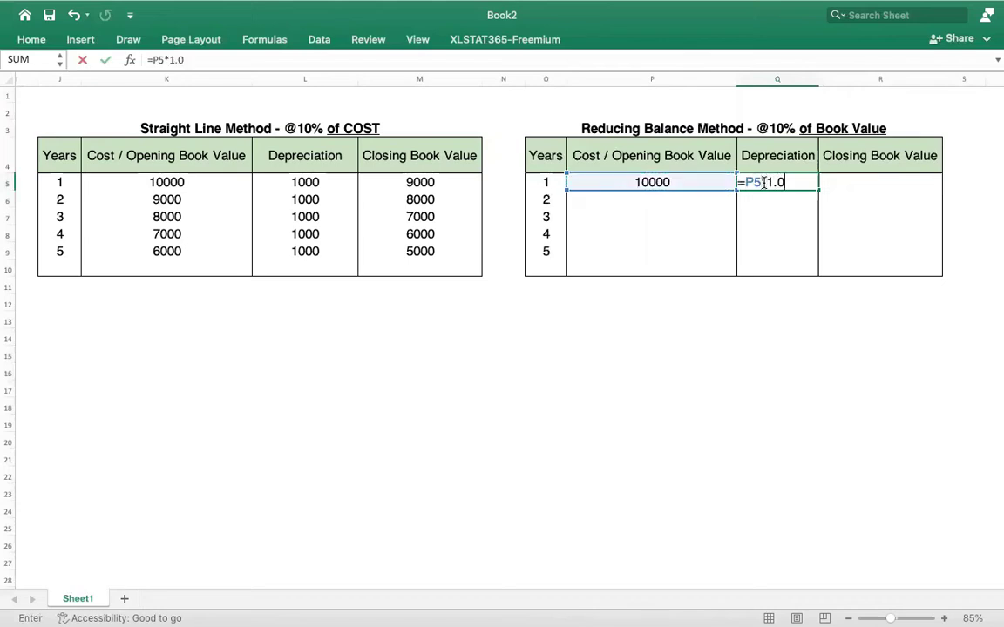
pyautogui.press('Return')
# Replace the year 1 depreciation formula in Q5 with =P5*.10.
pyautogui.click(764, 183)
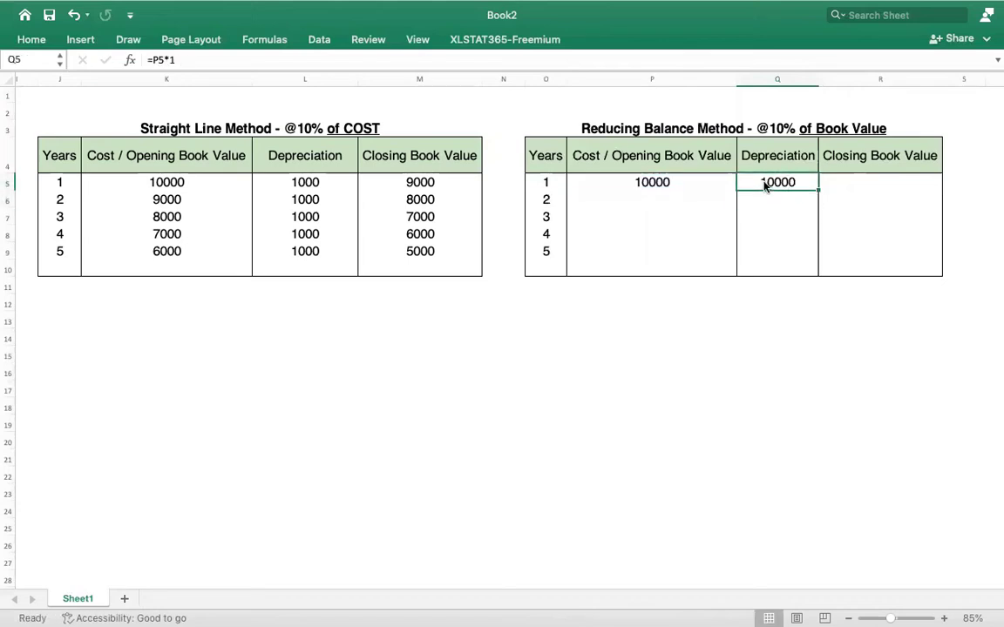
pyautogui.write('=')
pyautogui.press('Left')
pyautogui.write('*')
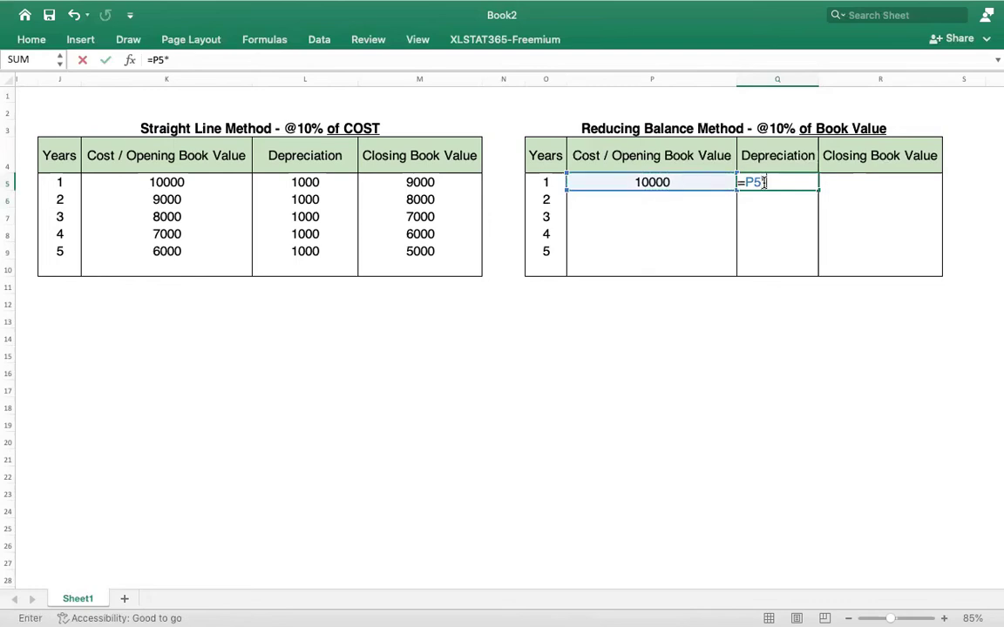
pyautogui.write('.10')
pyautogui.press('Return')
# Calculate the year 1 closing book value in R5 with =P5-Q5.
pyautogui.press('Right')
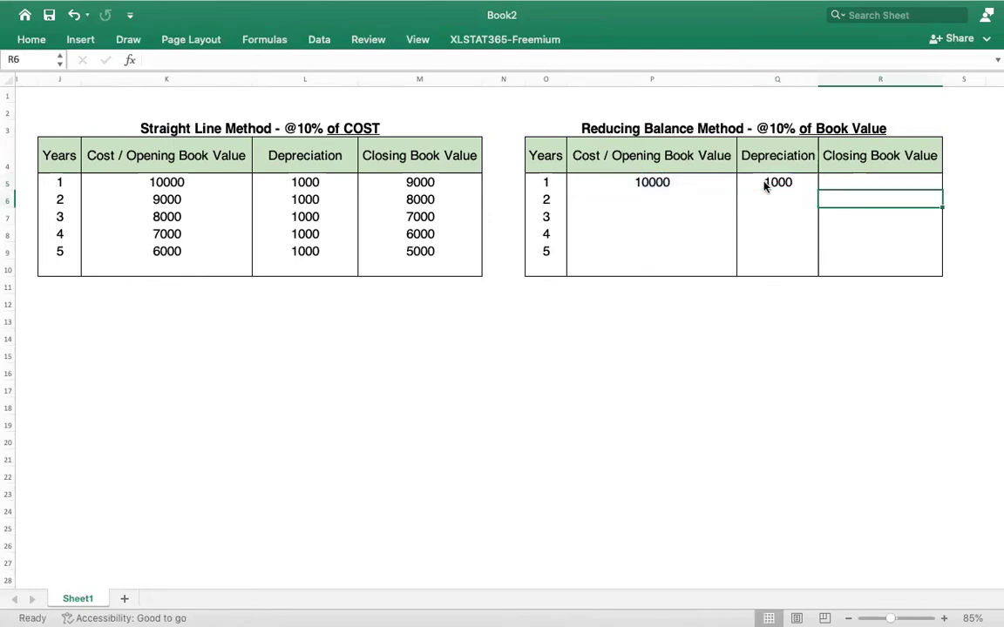
pyautogui.press('Up')
pyautogui.write('=')
pyautogui.press('Left')
pyautogui.press('Left')
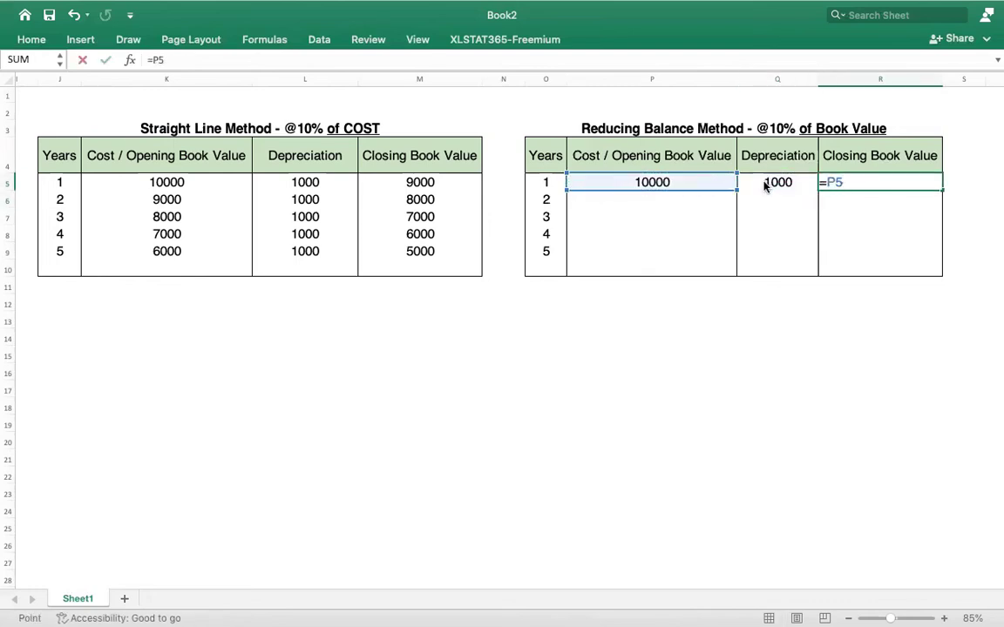
pyautogui.write('-')
pyautogui.press('Left')
pyautogui.press('Return')
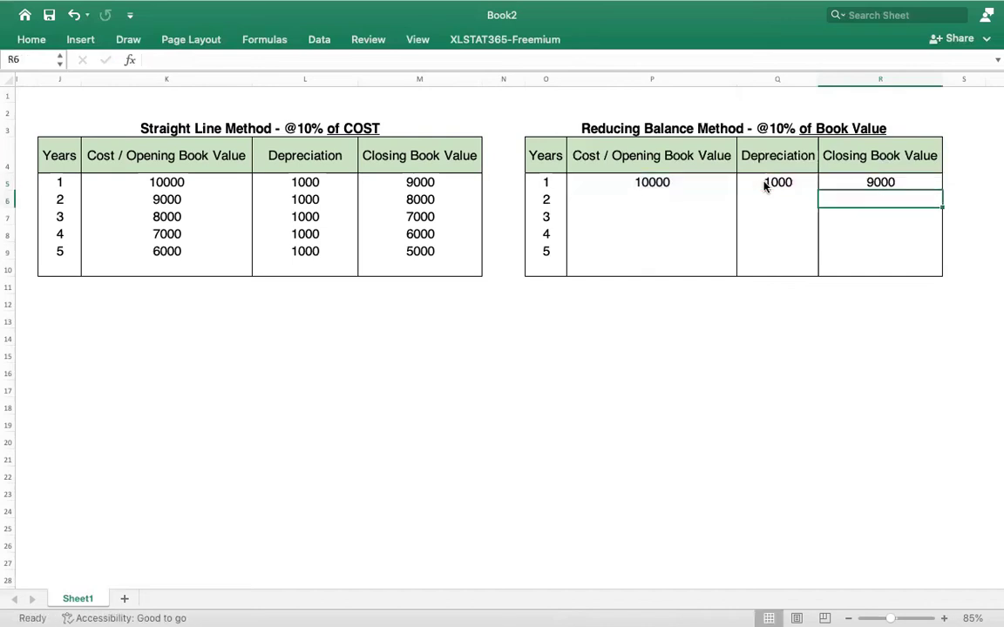
# Carry the year 1 closing book value into the year 2 opening book value in P6 with =R5.
pyautogui.click(646, 199)
pyautogui.write('=')
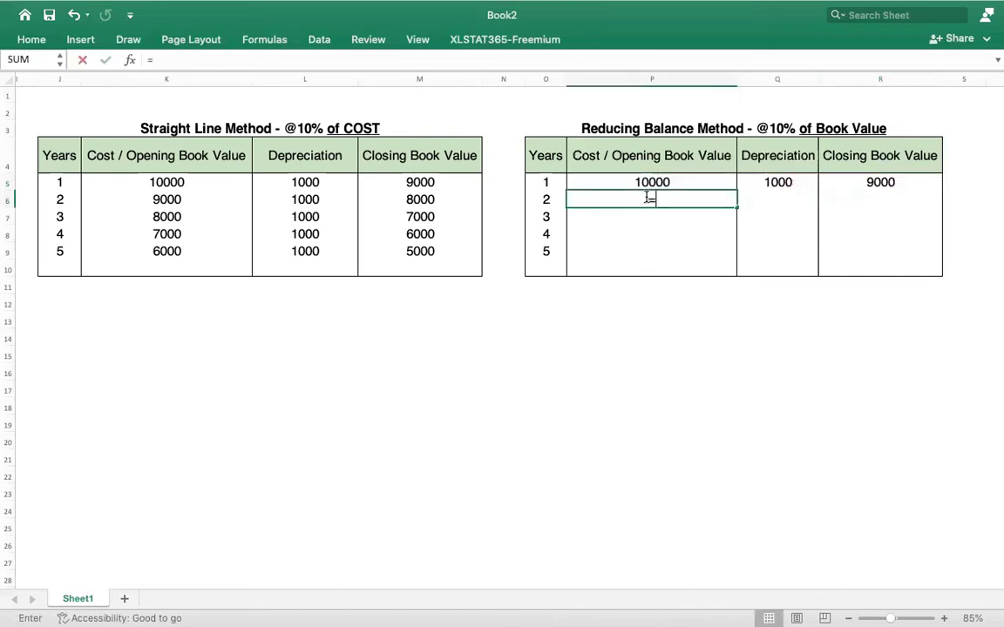
pyautogui.click(876, 182)
pyautogui.press('Return')
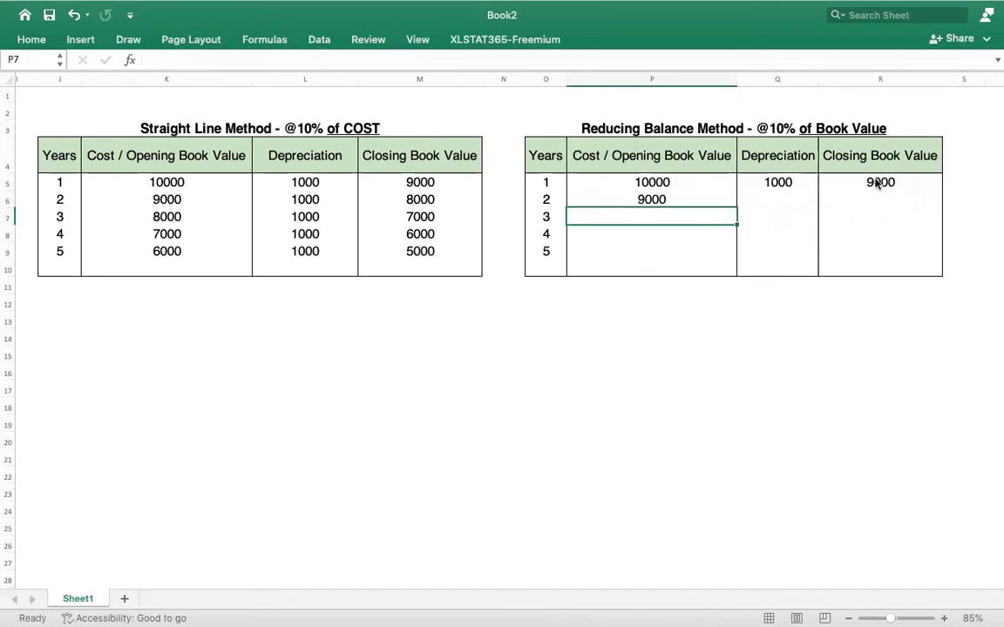
# Calculate the year 2 depreciation in Q6 as 10% of the opening book value with =P6*.10.
pyautogui.click(769, 200)
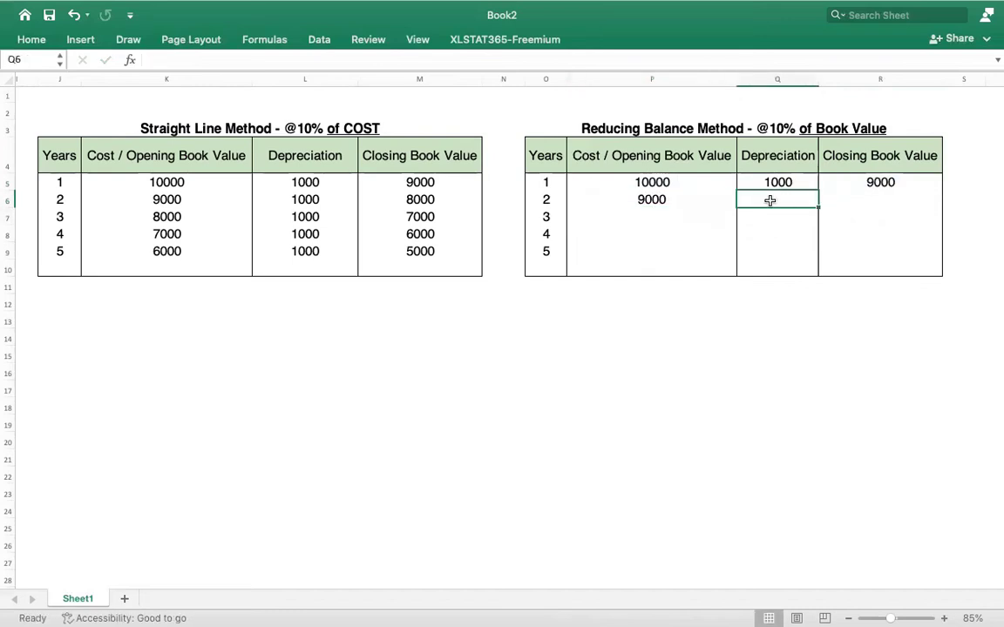
pyautogui.write('=')
pyautogui.press('Left')
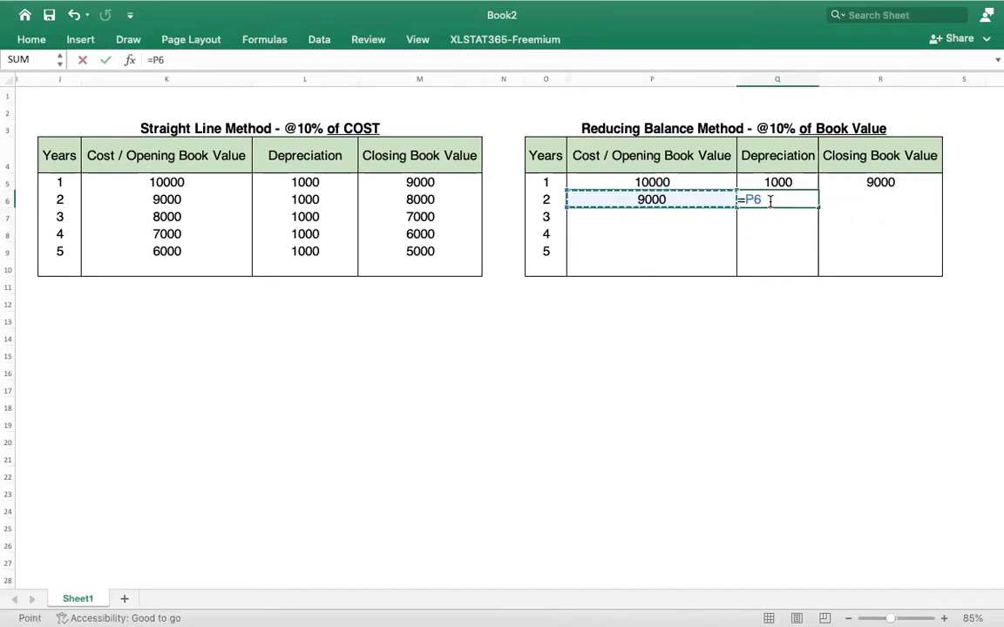
pyautogui.write('*')
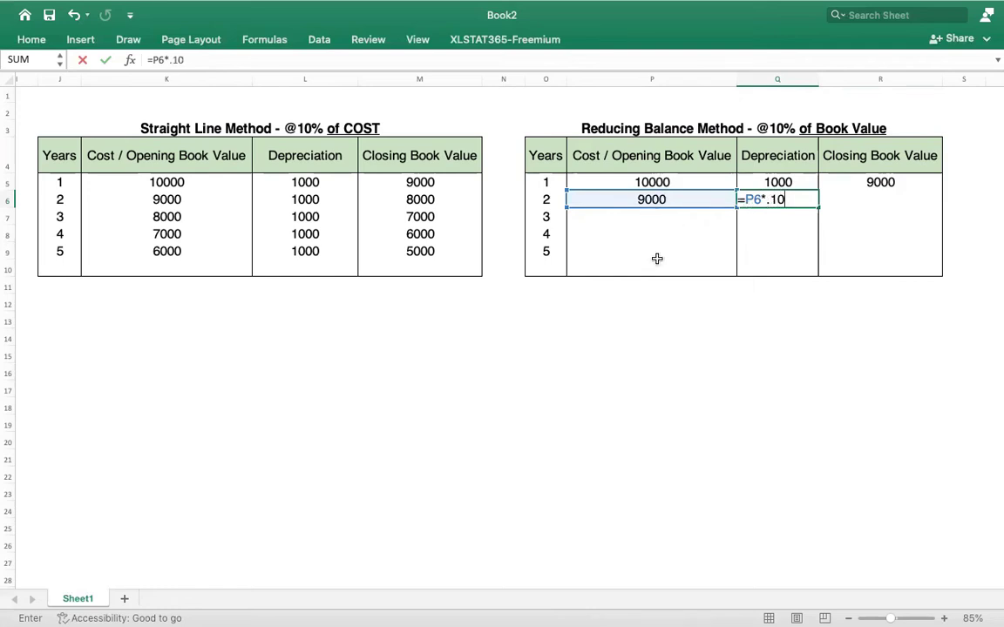
pyautogui.press('Return')
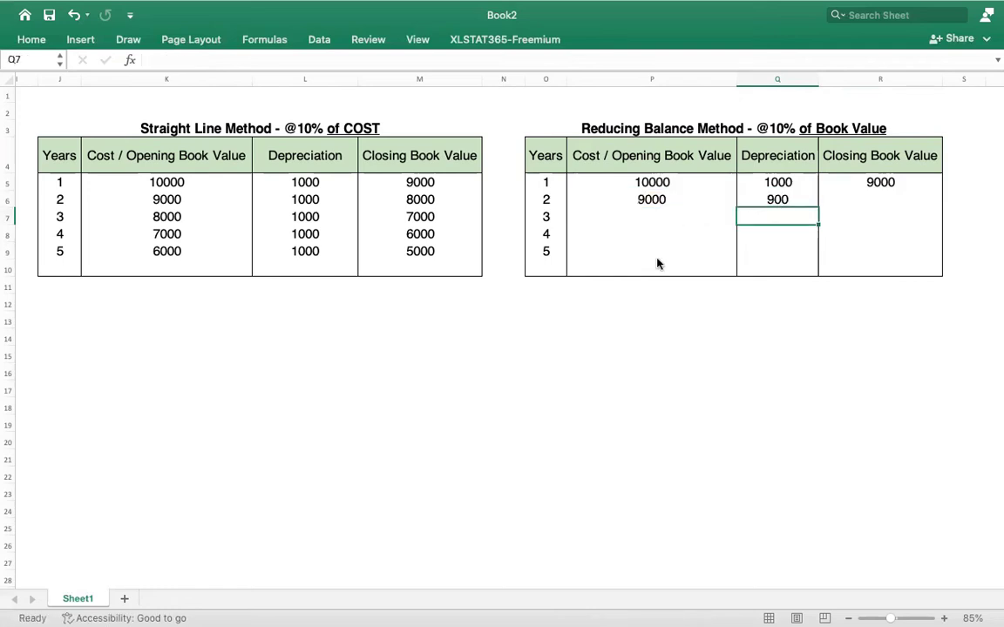
# Calculate the year 2 closing book value in R6 with =P6-Q6.
pyautogui.press('Right')
pyautogui.press('Up')
pyautogui.write('=')
pyautogui.press('Left')
pyautogui.press('Left')
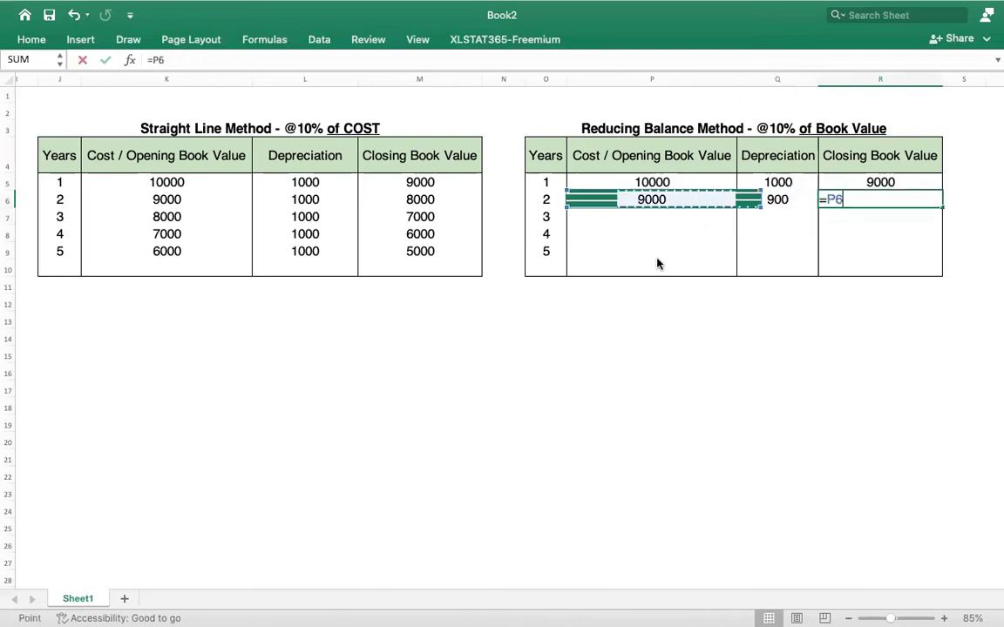
pyautogui.write('-')
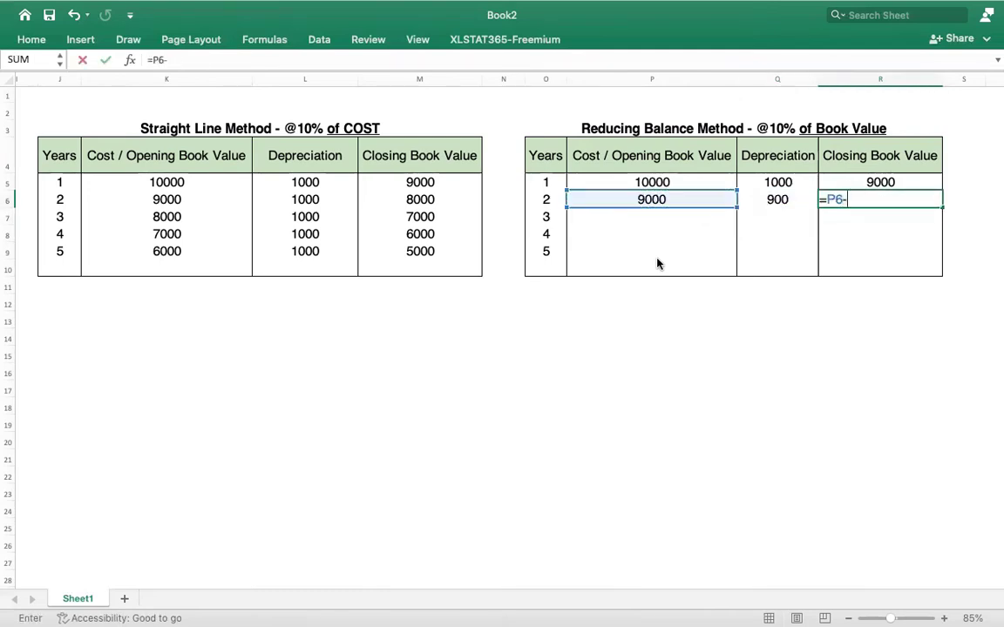
pyautogui.press('Left')
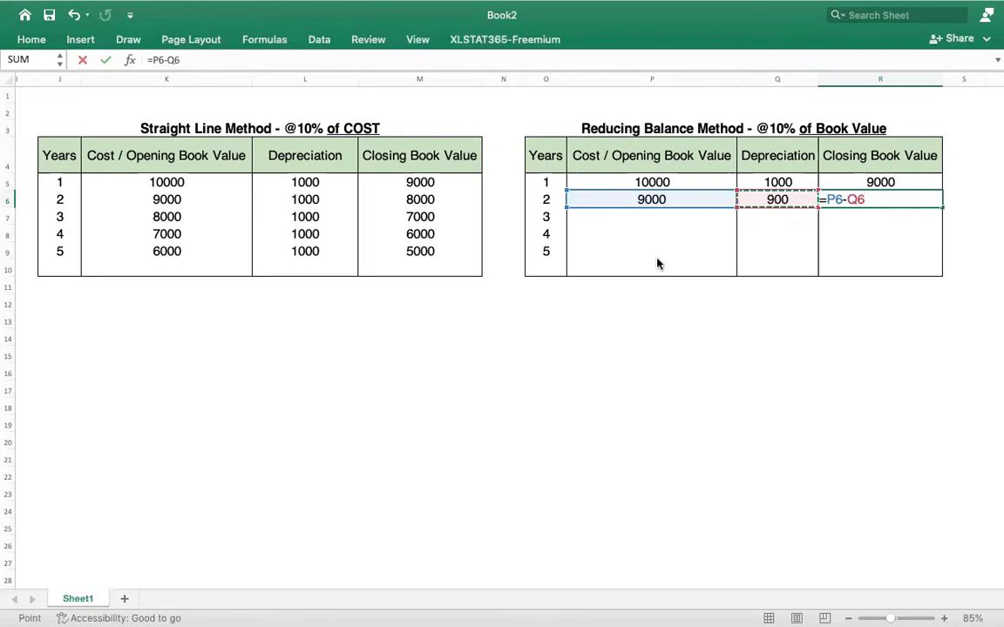
pyautogui.press('Return')
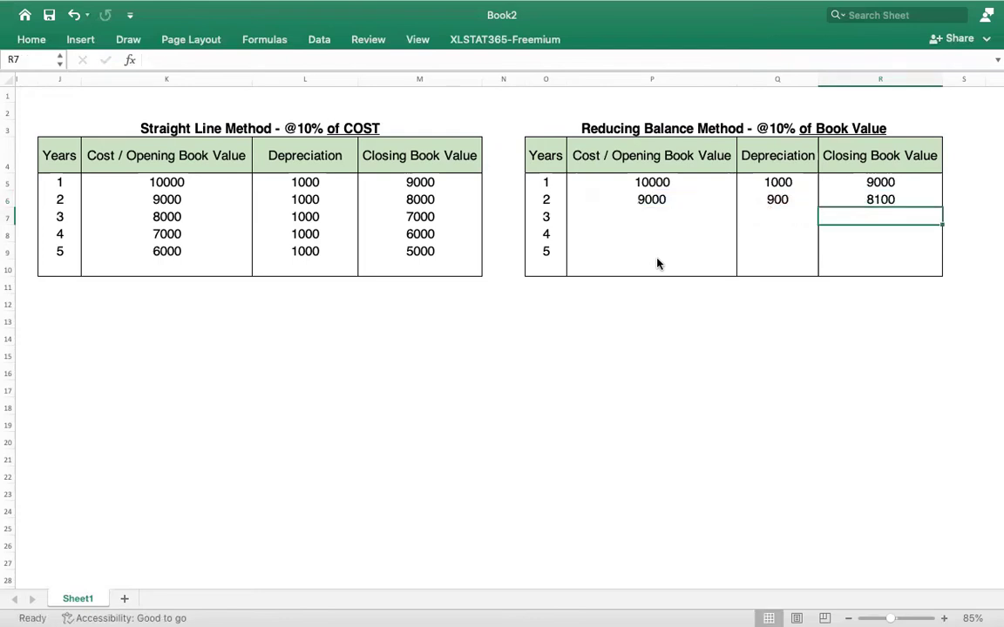
# Carry the year 2 closing book value into the year 3 opening book value in P7 with =R6.
pyautogui.press('Left')
pyautogui.press('Left')
pyautogui.write('=')
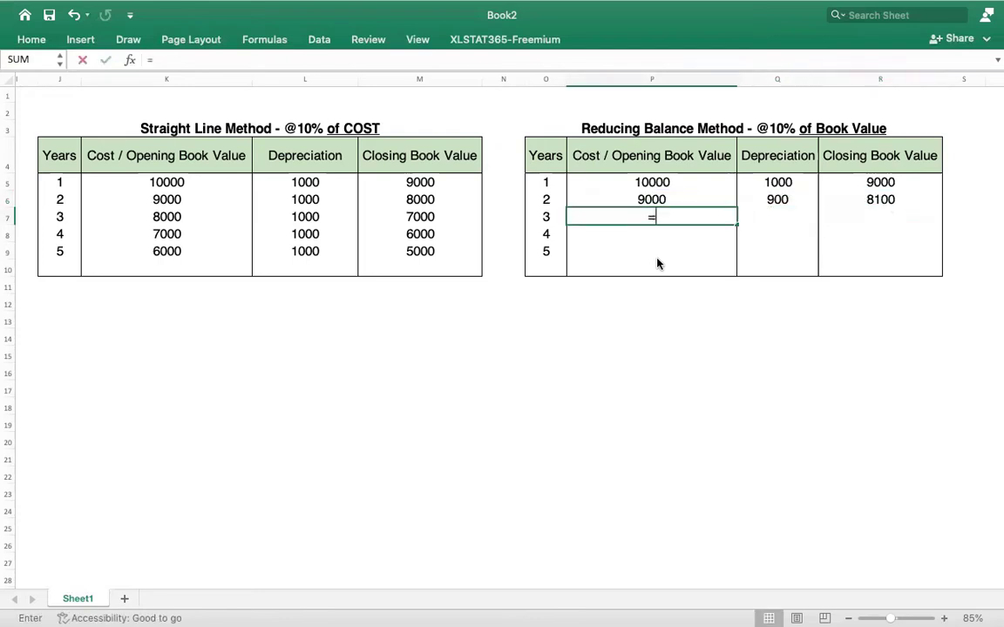
pyautogui.click(857, 198)
pyautogui.press('Return')
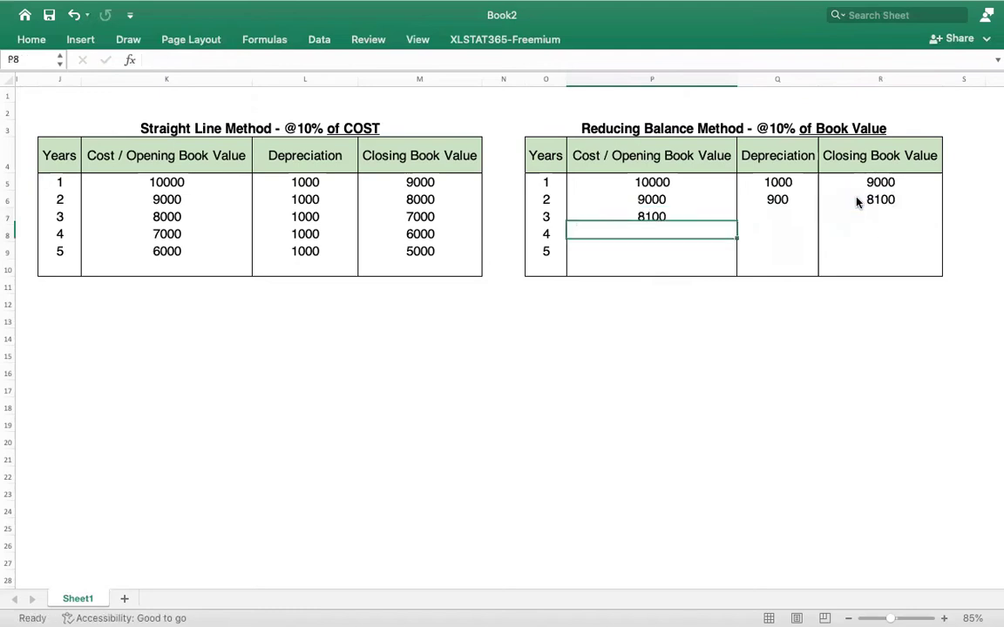
# Calculate the year 3 depreciation in Q7 as 10% of the opening book value with =P7*.10.
pyautogui.click(774, 214)
pyautogui.write('=')
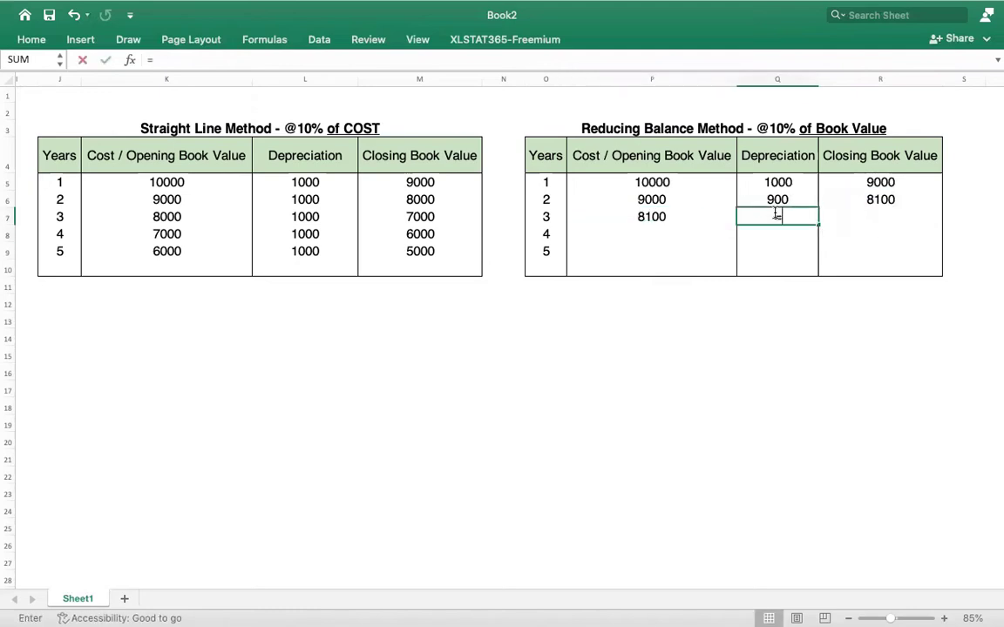
pyautogui.press('Left')
pyautogui.write('*.')
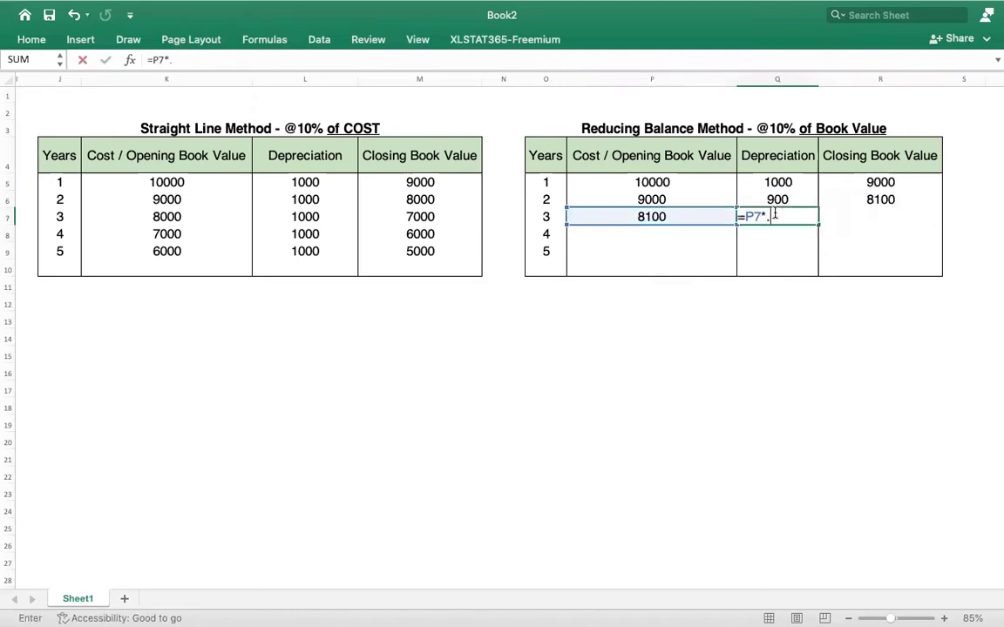
pyautogui.write('10')
pyautogui.press('Tab')
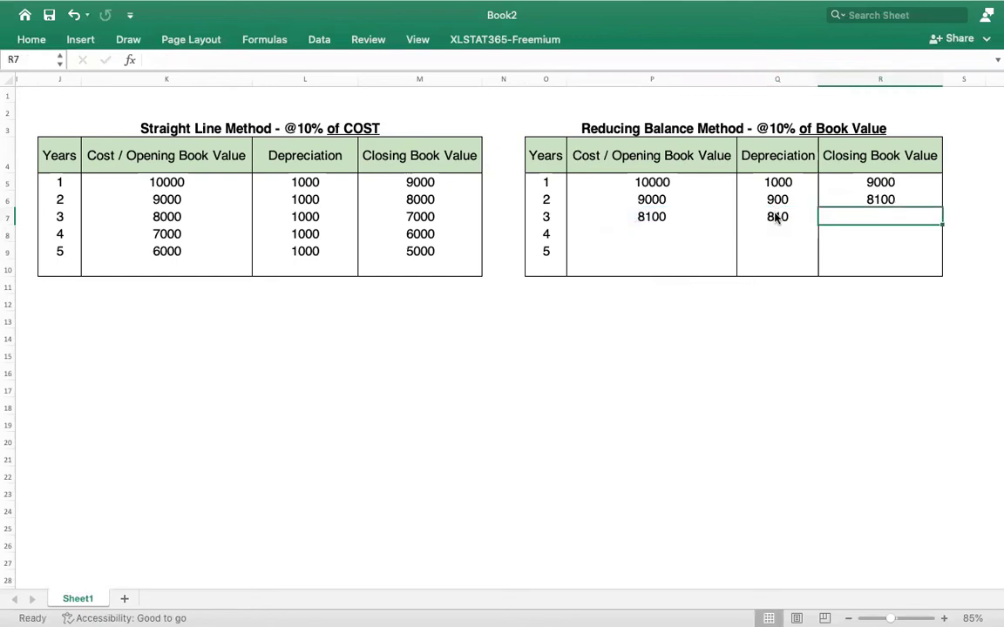
# Calculate the year 3 closing book value in R7 with =P7-Q7.
pyautogui.write('=')
pyautogui.press('Left')
pyautogui.press('Left')
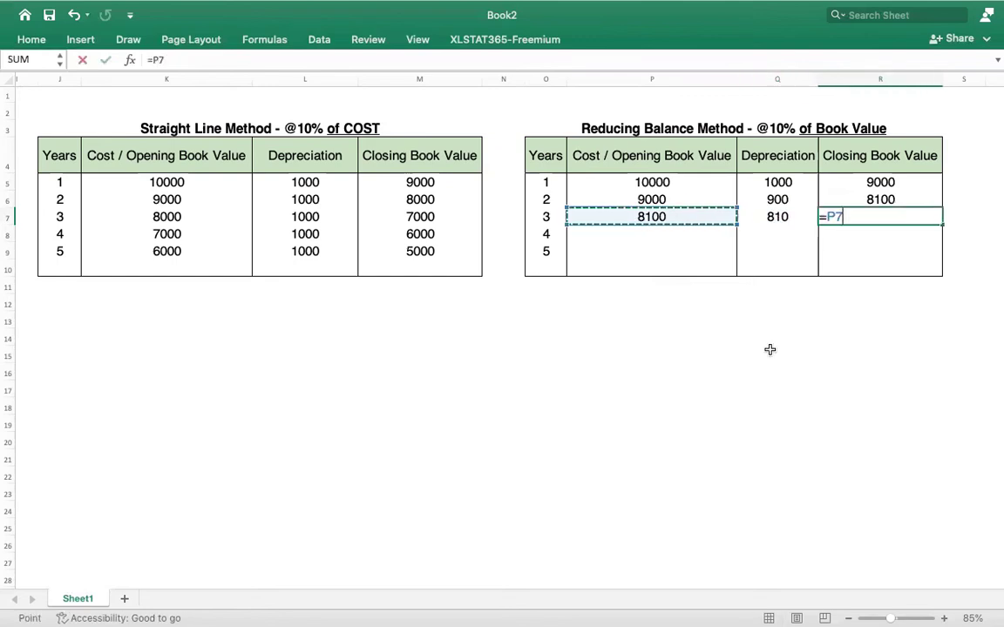
pyautogui.write('-')
pyautogui.press('Left')
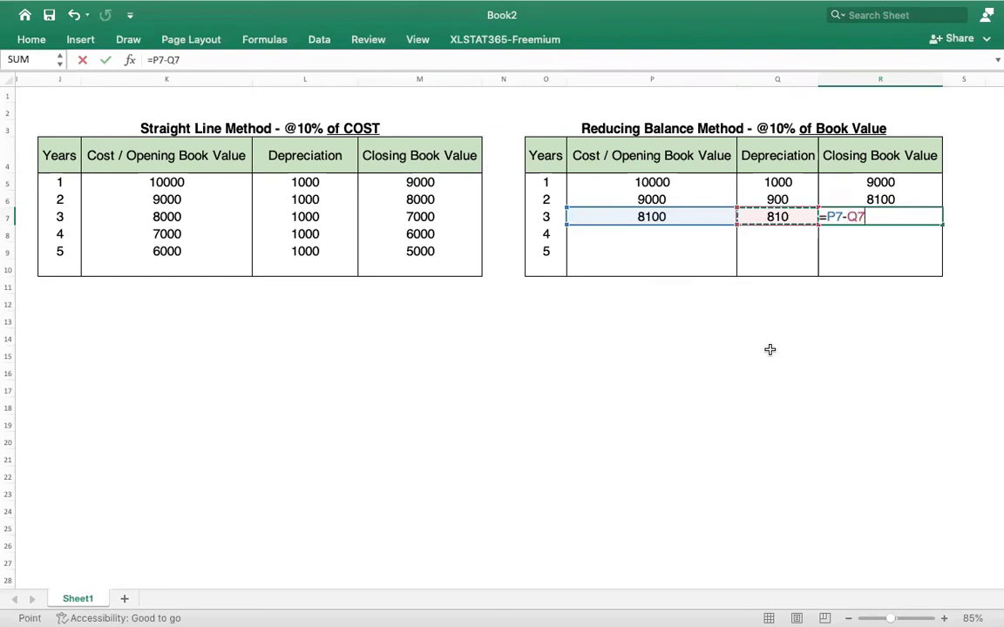
pyautogui.press('Return')
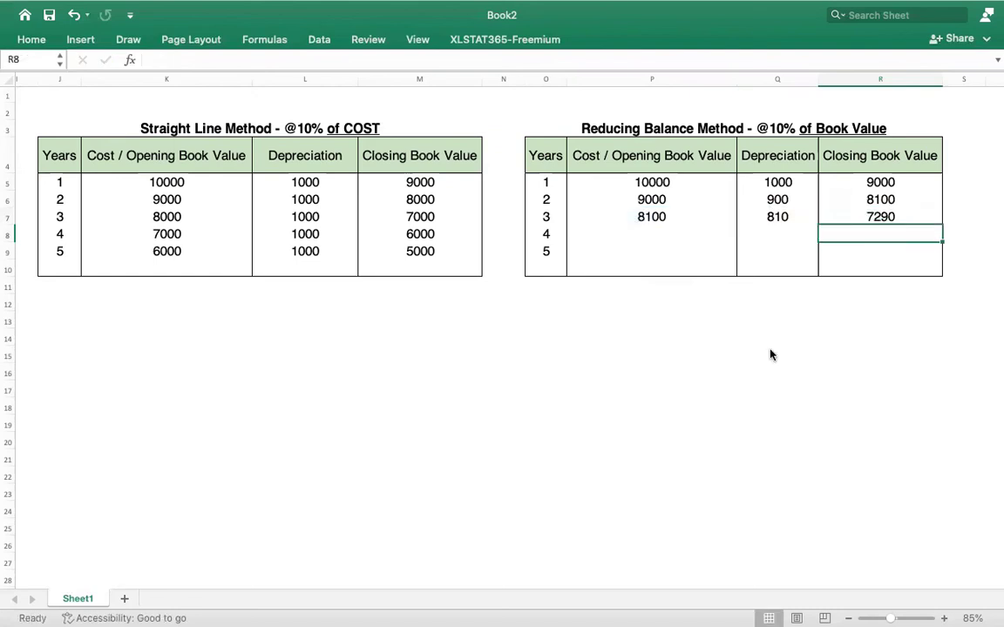
# Carry the year 3 closing book value into the year 4 opening book value in P8 with =R7.
pyautogui.click(652, 234)
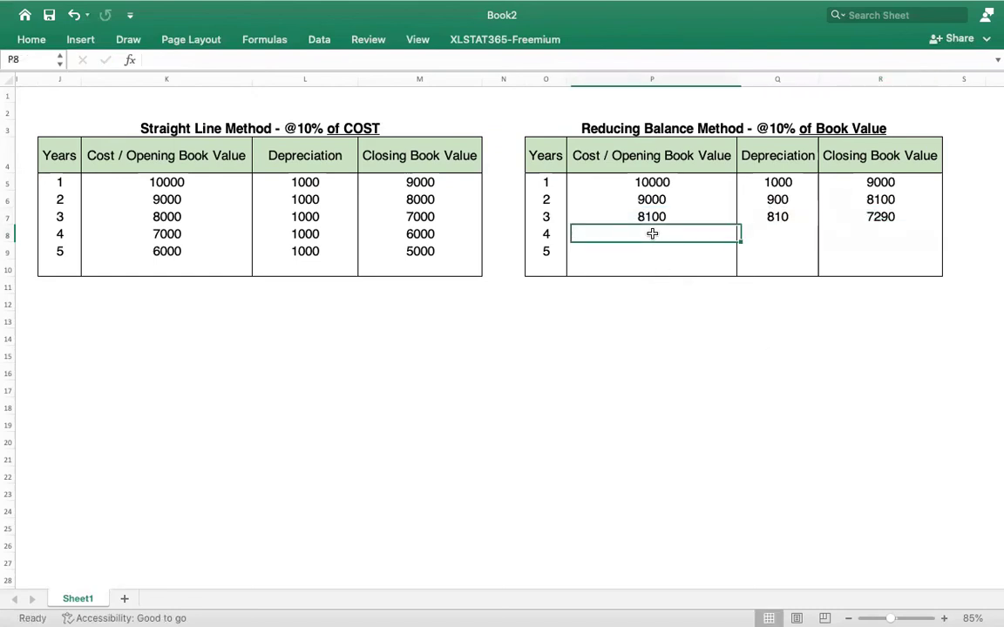
pyautogui.write('=')
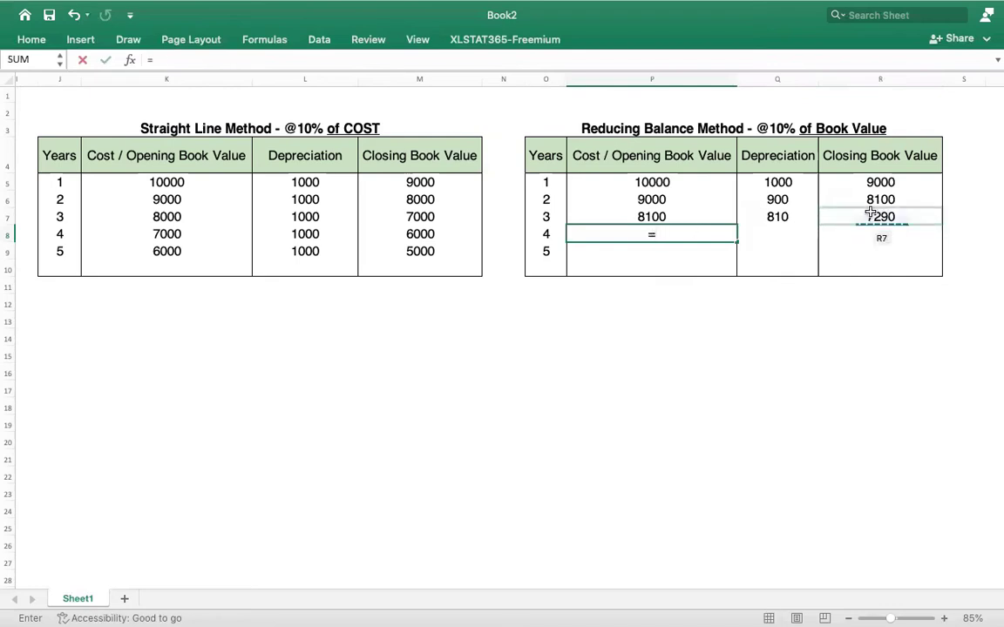
pyautogui.click(839, 217)
pyautogui.press('Return')
# Calculate the year 4 depreciation in Q8 as 10% of the opening book value with =P8*.10.
pyautogui.click(780, 232)
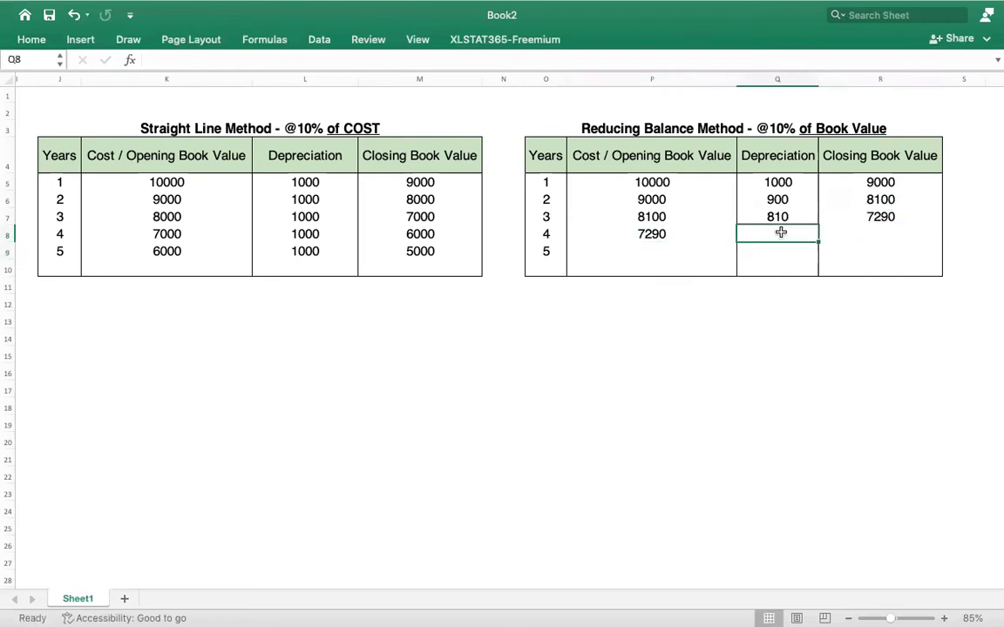
pyautogui.write('=')
pyautogui.press('Left')
pyautogui.write('*.10')
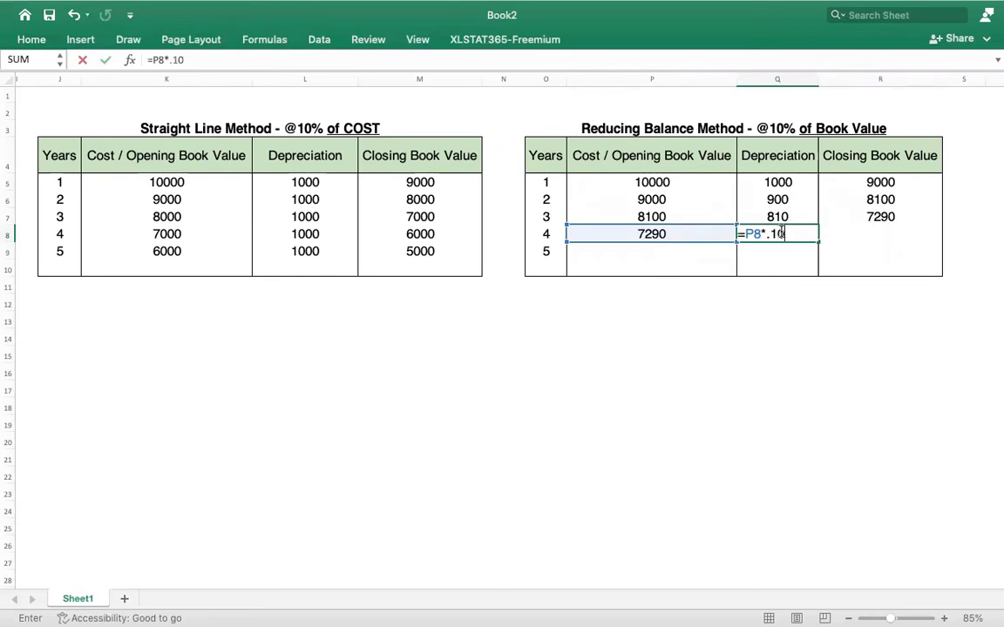
pyautogui.press('Tab')
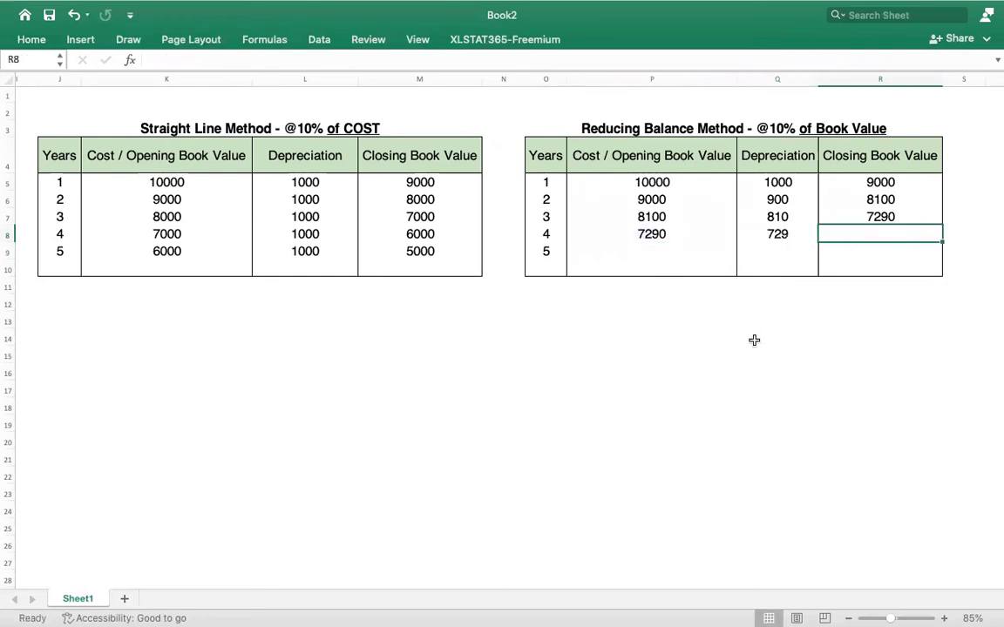
# Calculate the year 4 closing book value in R8 with =P8-Q8.
pyautogui.write('=')
pyautogui.press('Left')
pyautogui.press('Left')
pyautogui.write('-')
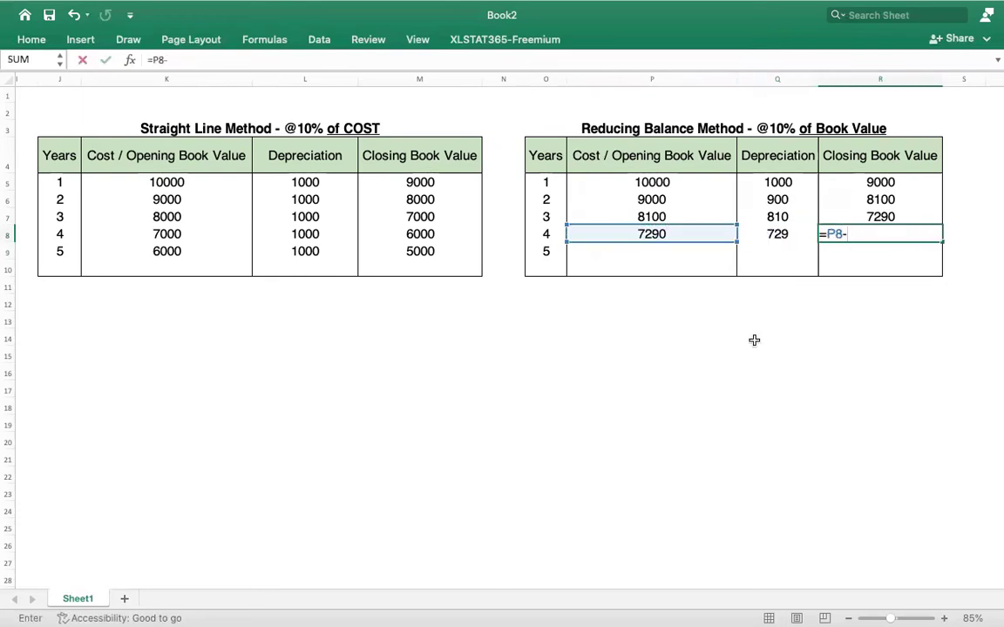
pyautogui.press('Left')
pyautogui.press('Return')
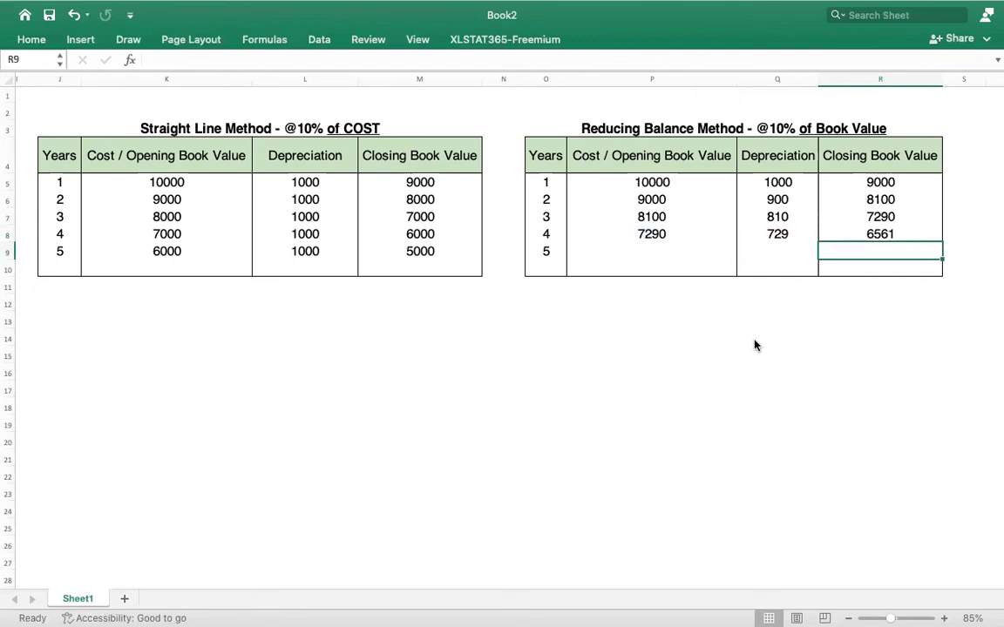
# Carry the year 4 closing book value into the year 5 opening book value in P9 with =R8.
pyautogui.click(651, 250)
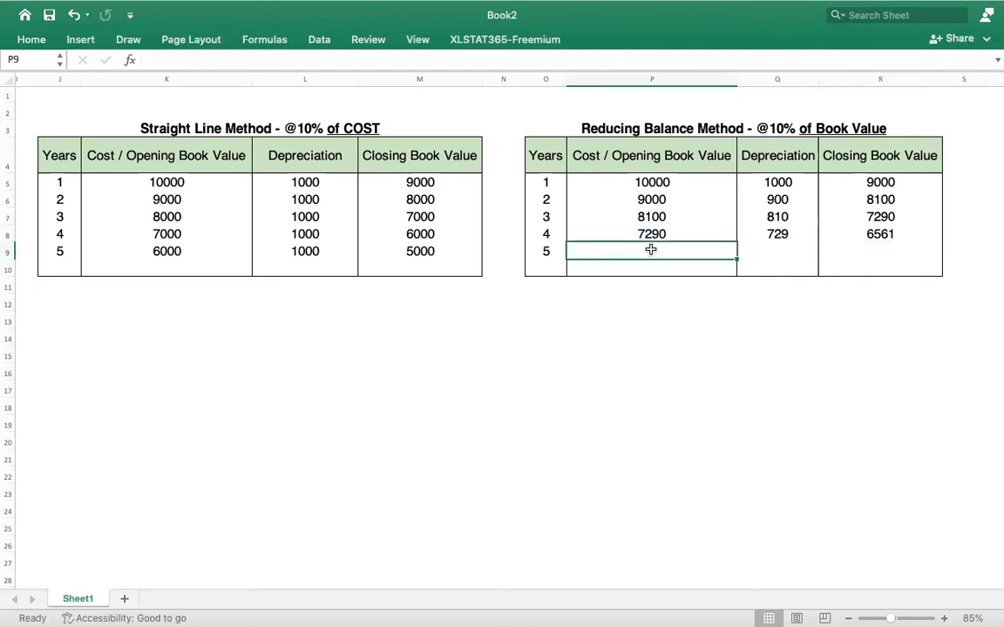
pyautogui.write('=')
pyautogui.click(858, 233)
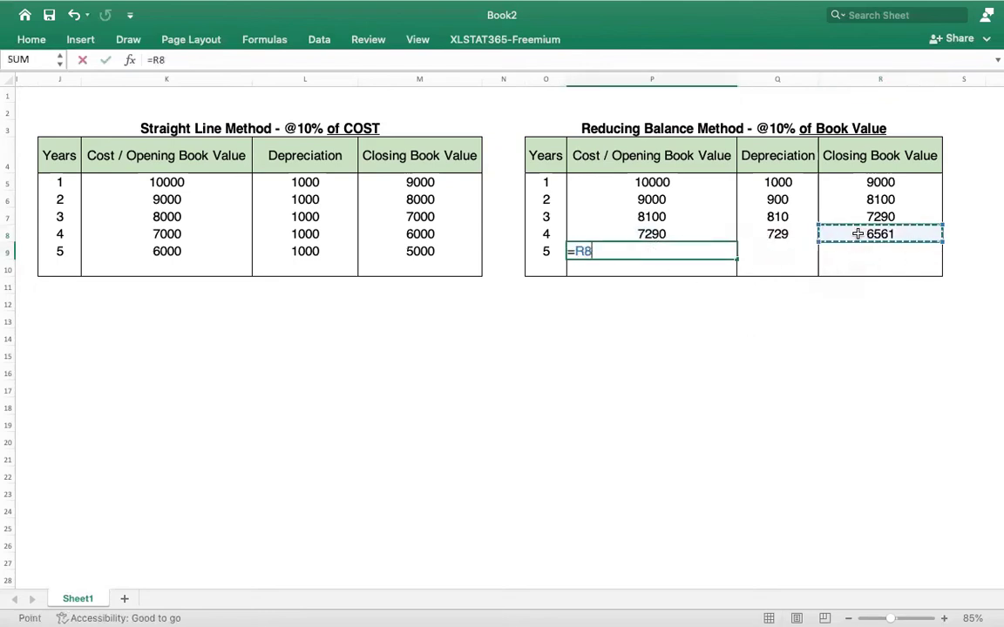
pyautogui.press('Return')
# Calculate the year 5 depreciation in Q9 as 10% of the opening book value with =P9*.10.
pyautogui.click(765, 248)
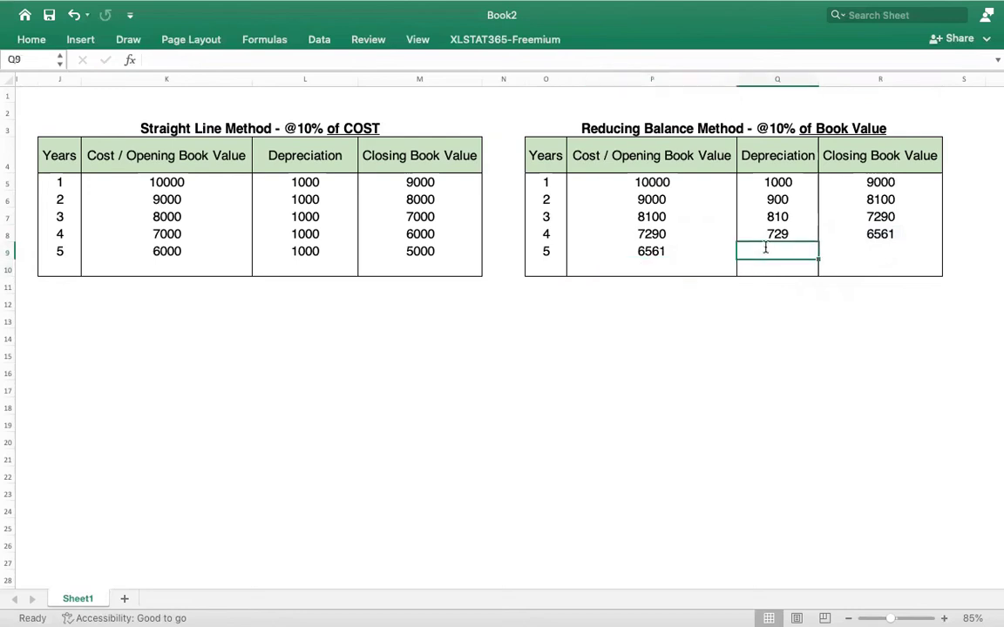
pyautogui.write('=')
pyautogui.press('Left')
pyautogui.write('*.')
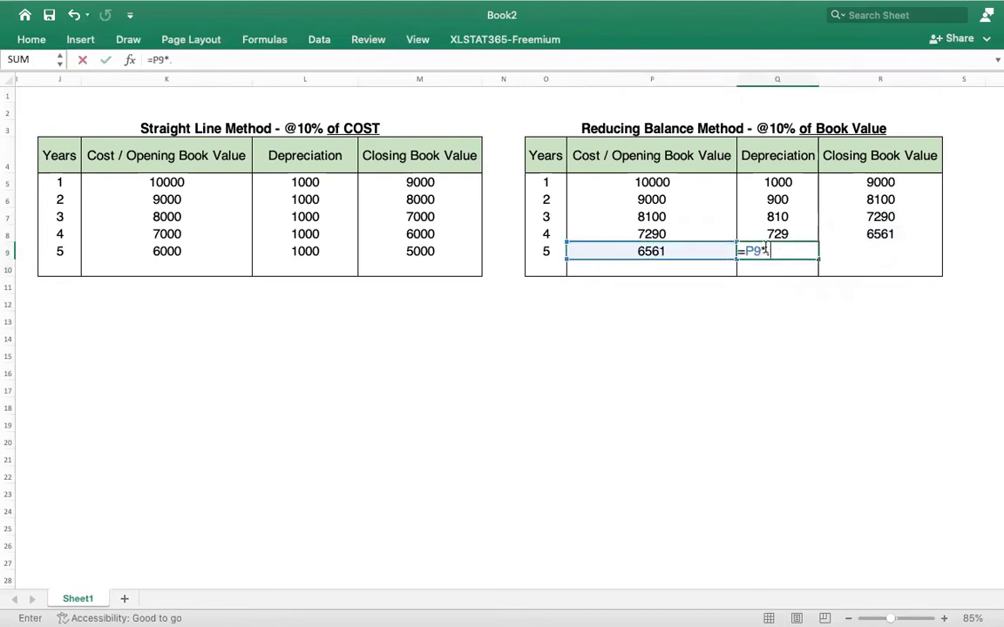
pyautogui.write('10')
pyautogui.press('Return')
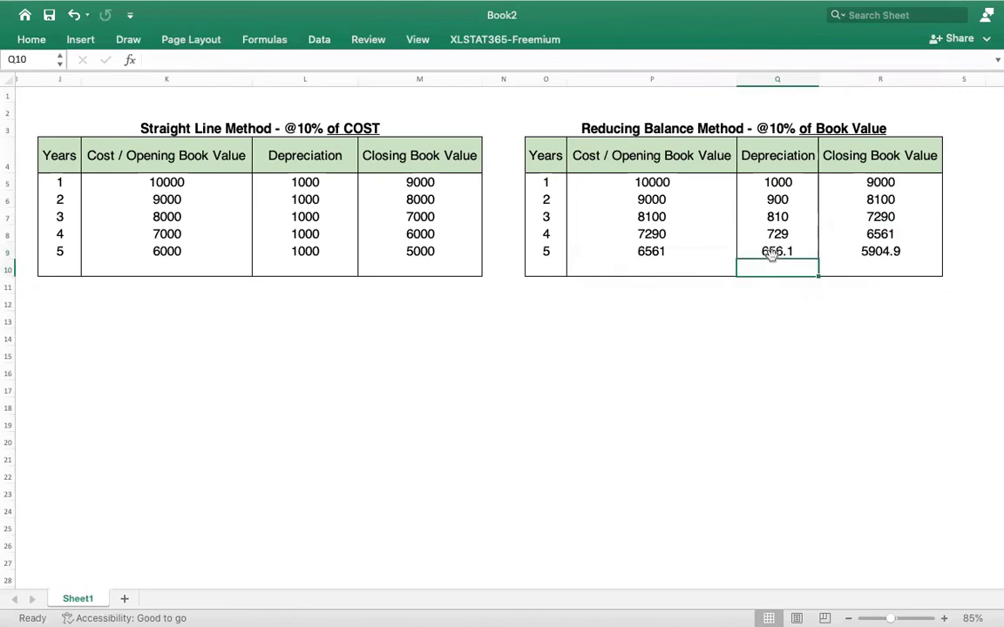
# Replace the year 5 depreciation formula in Q9 with the whole number 656.
pyautogui.click(771, 252)
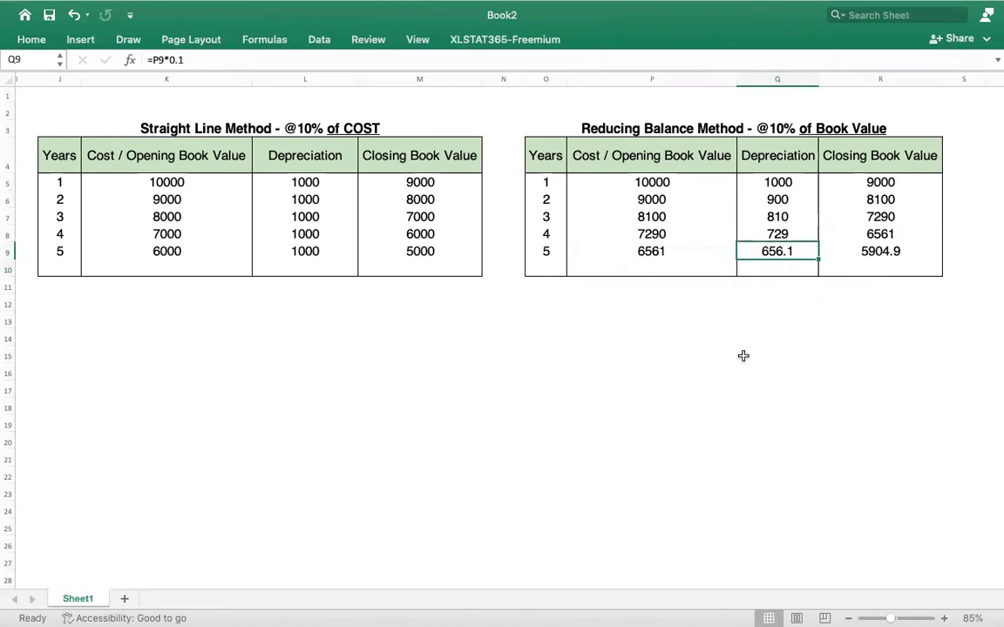
pyautogui.write('656')
pyautogui.press('Return')
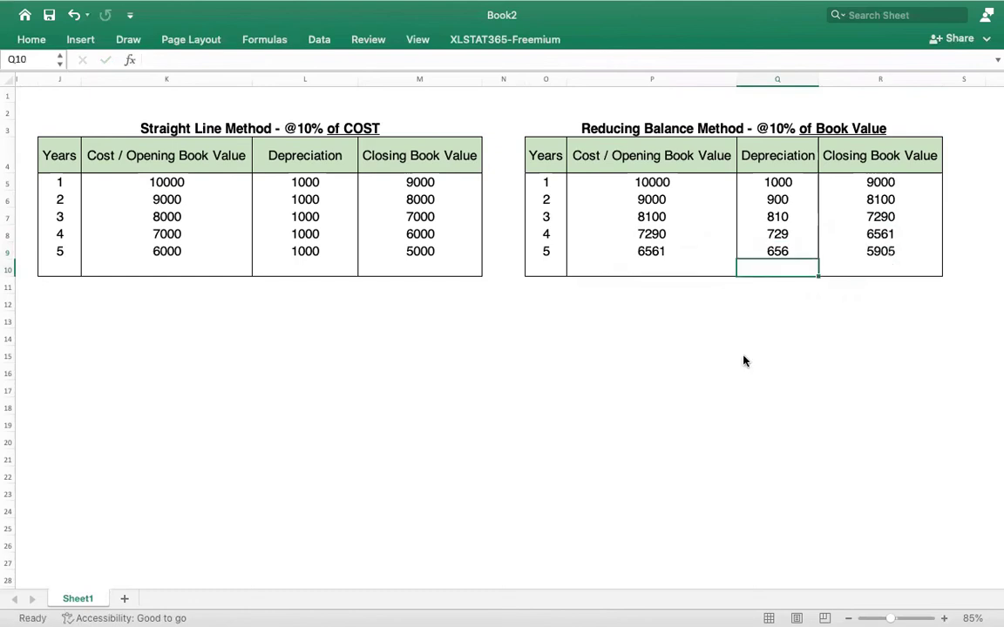
# Check the year 5 closing book value in R9 and compare the reducing balance depreciation in Q5:Q9 with the straight line depreciation in L5:L9.
pyautogui.click(867, 252)
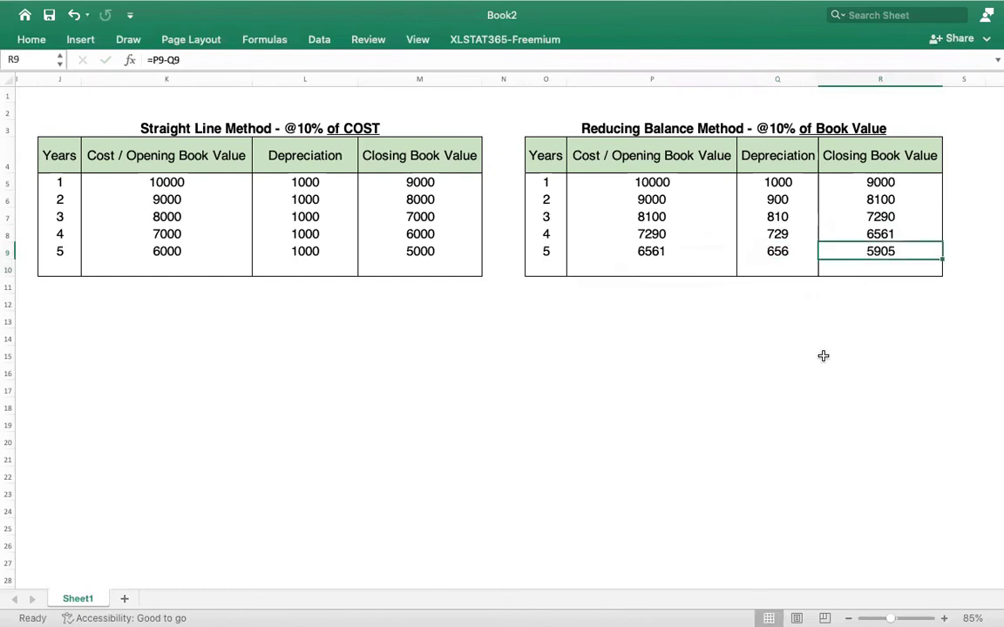
pyautogui.click(741, 349)
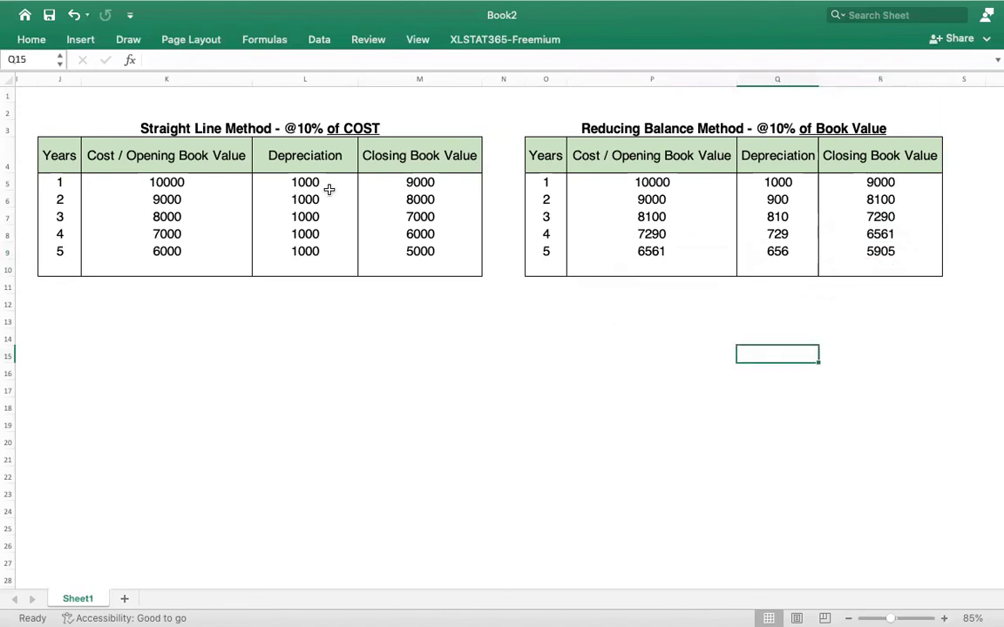
pyautogui.click(574, 410)
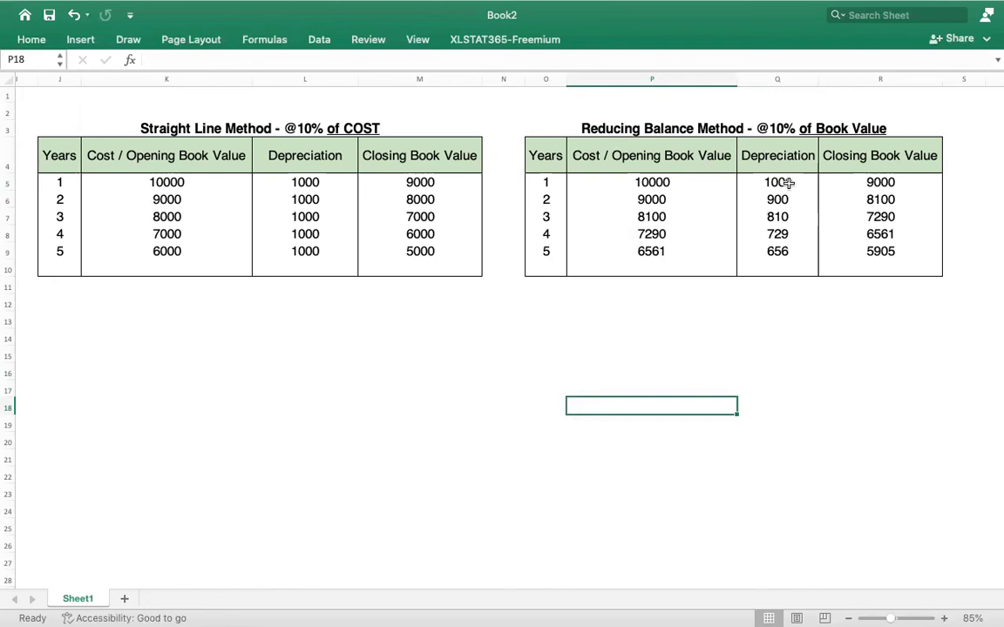
pyautogui.moveTo(777, 183); pyautogui.dragTo(784, 250)
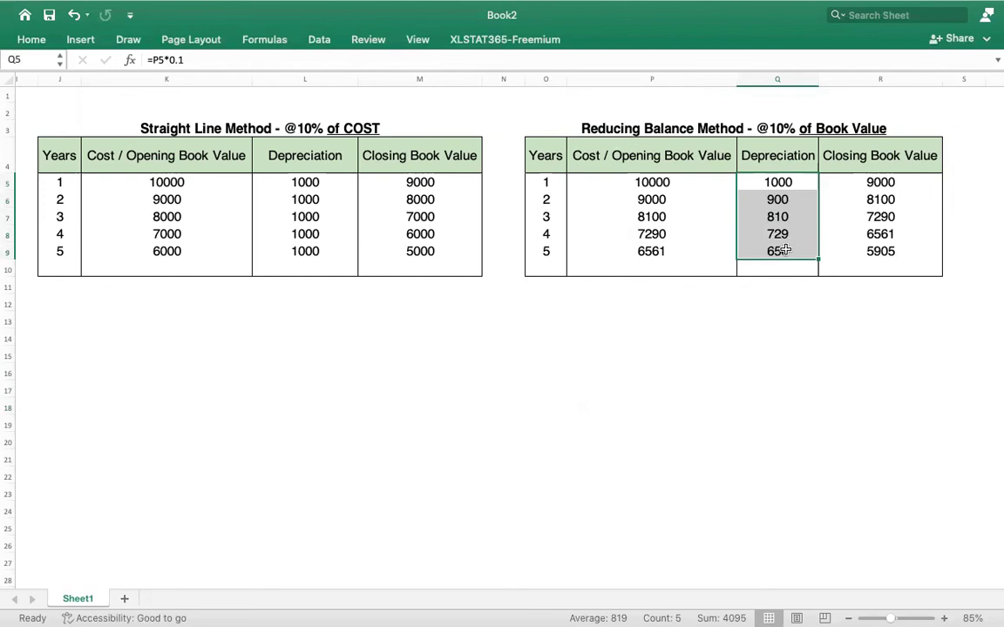
pyautogui.moveTo(777, 184); pyautogui.dragTo(779, 250)
pyautogui.moveTo(305, 184); pyautogui.dragTo(309, 251)
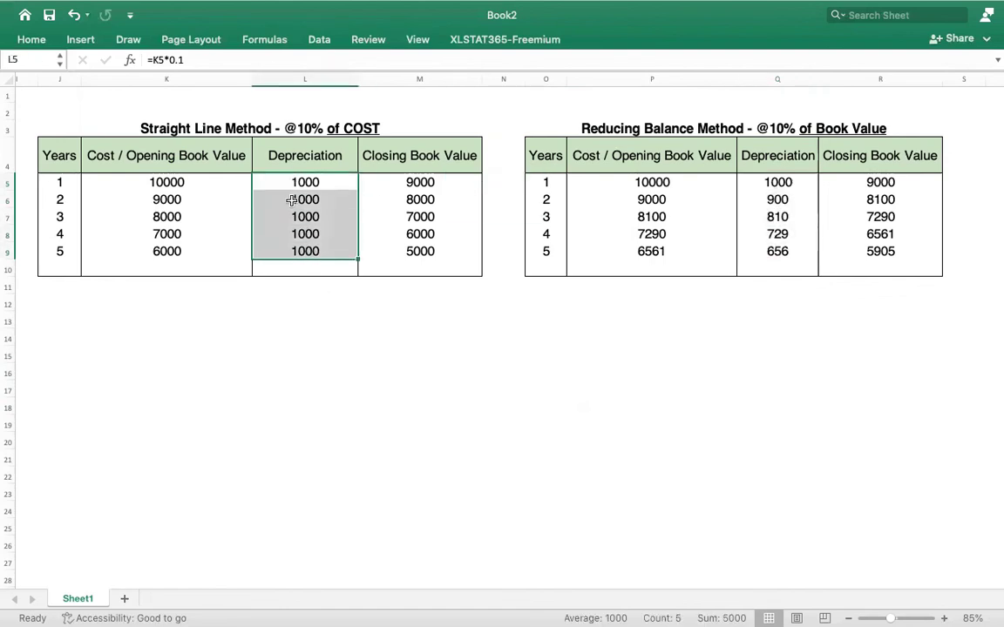
pyautogui.click(613, 412)
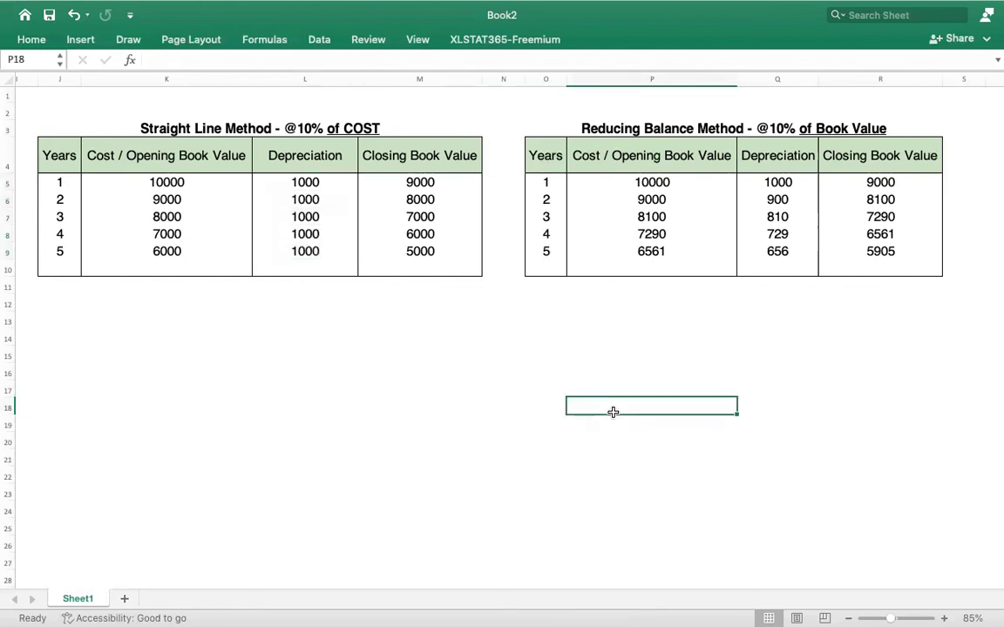
# Examine the reducing balance opening book values in P5:P9 against the yearly depreciation under both methods in L5:L9 and Q5:Q9.
pyautogui.click(591, 131)
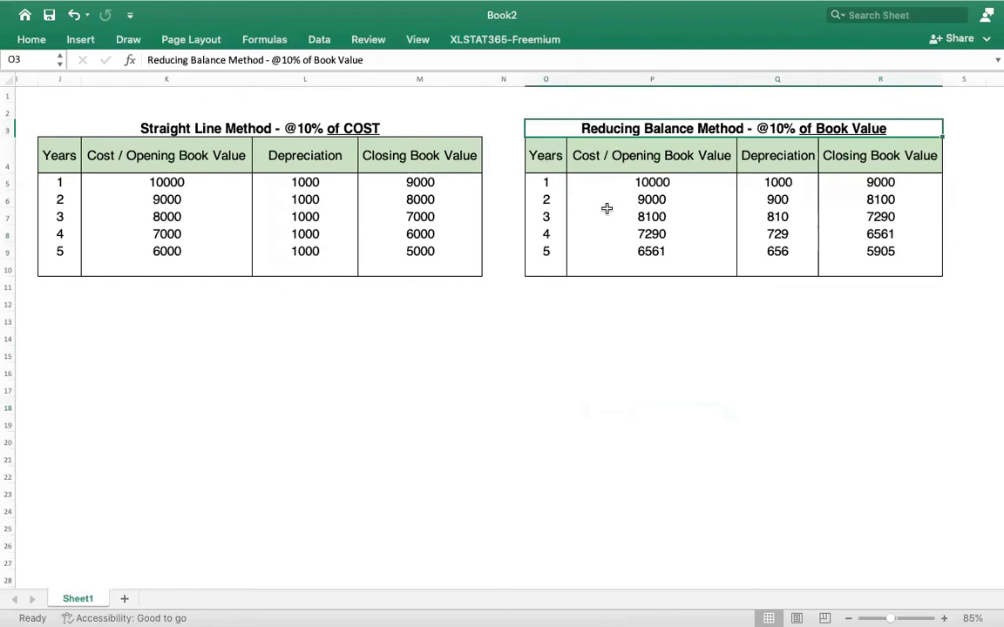
pyautogui.click(639, 302)
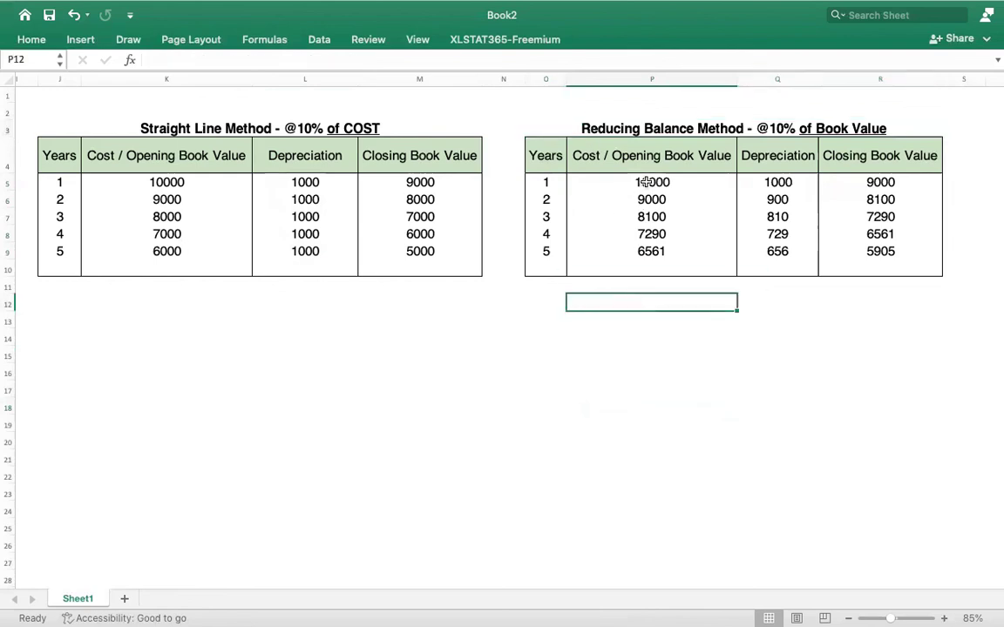
pyautogui.moveTo(646, 182); pyautogui.dragTo(651, 263)
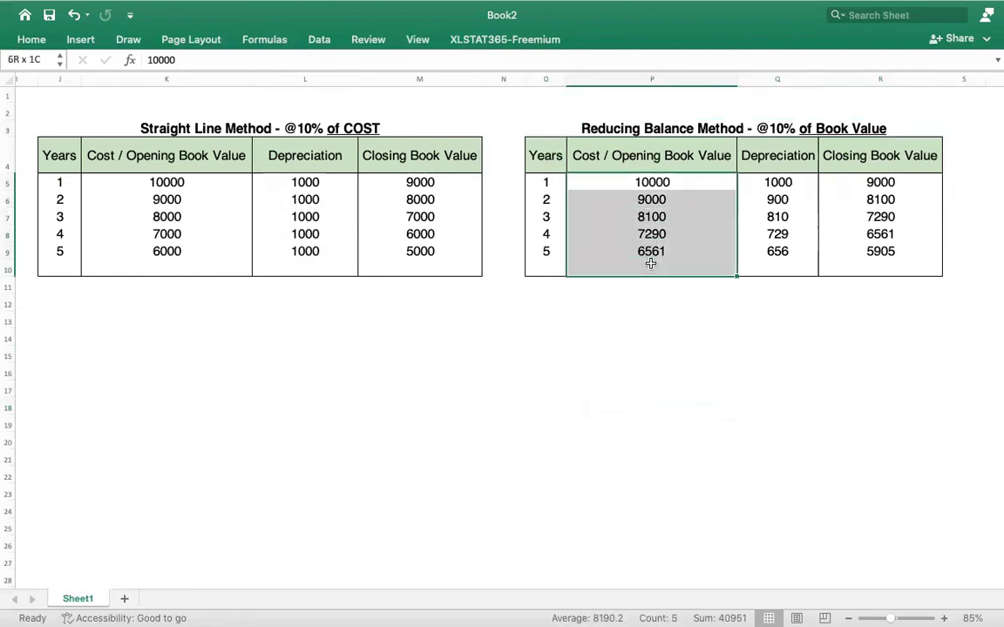
pyautogui.moveTo(595, 186); pyautogui.dragTo(652, 271)
pyautogui.moveTo(288, 183); pyautogui.dragTo(292, 252)
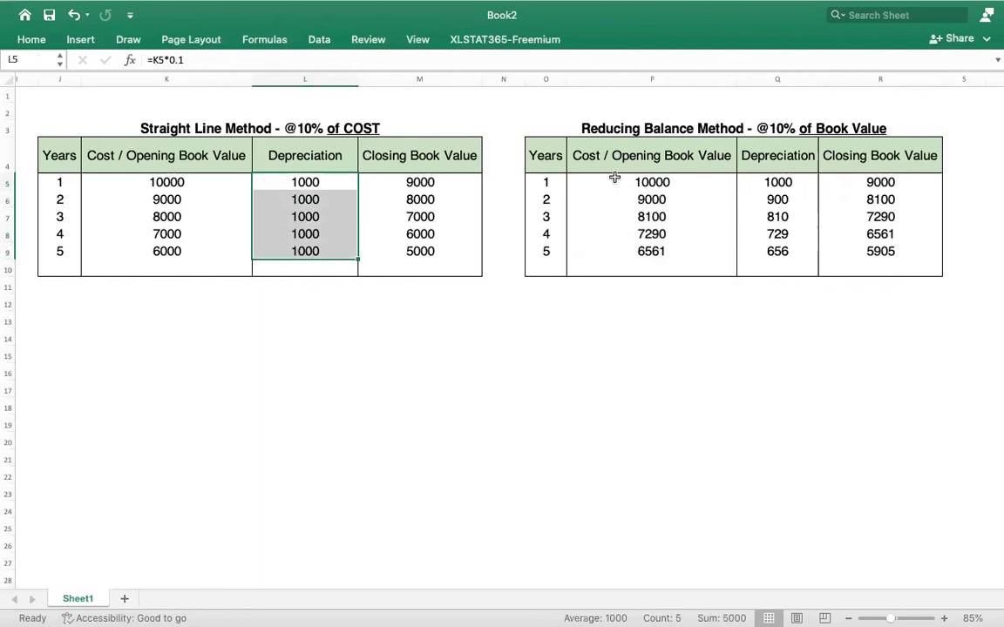
pyautogui.moveTo(612, 182); pyautogui.dragTo(628, 251)
pyautogui.moveTo(779, 182); pyautogui.dragTo(781, 255)
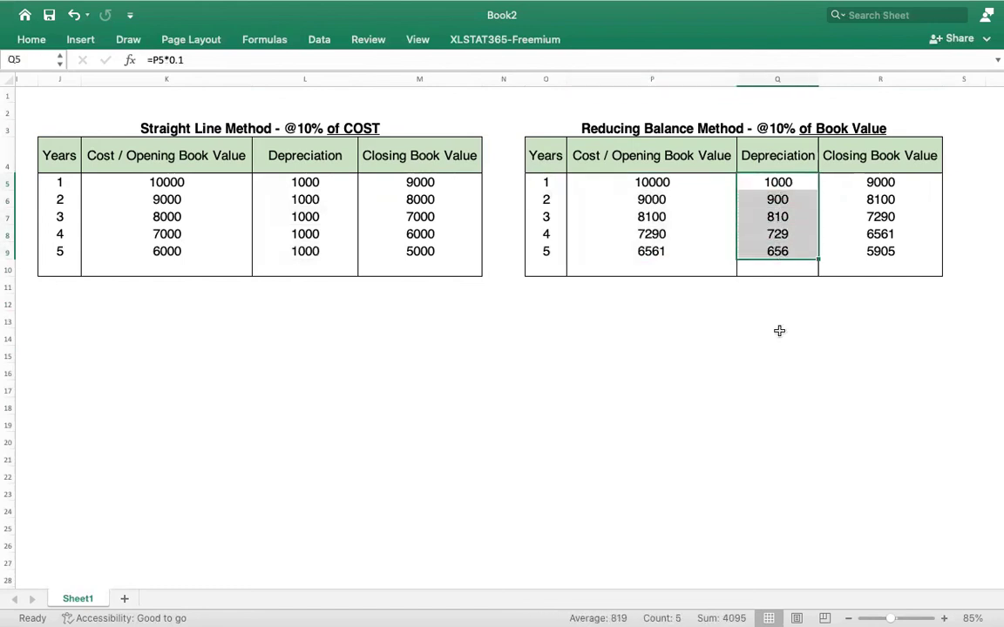
pyautogui.click(661, 130)
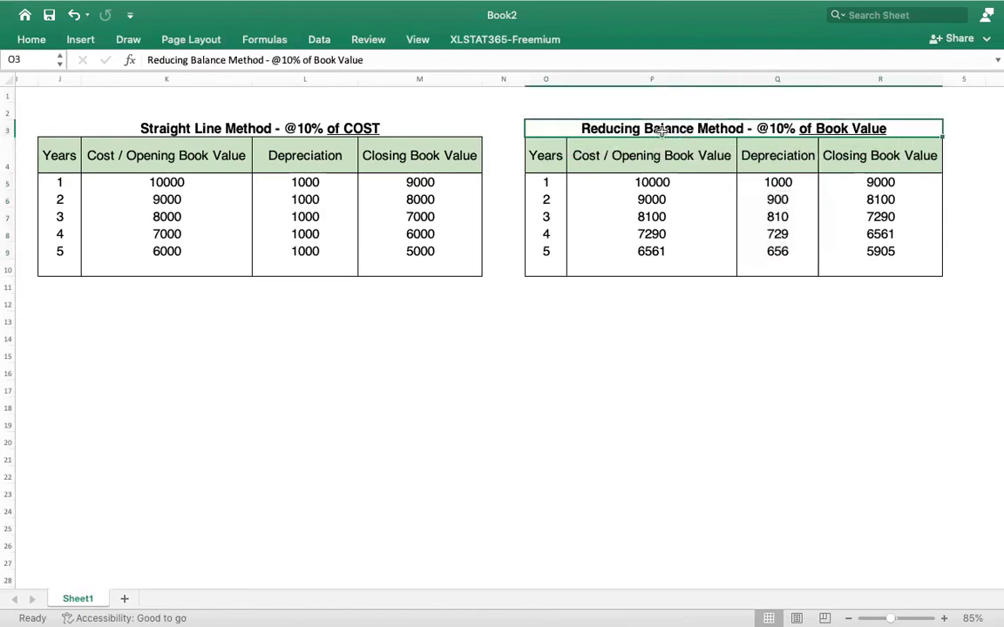
pyautogui.click(660, 311)
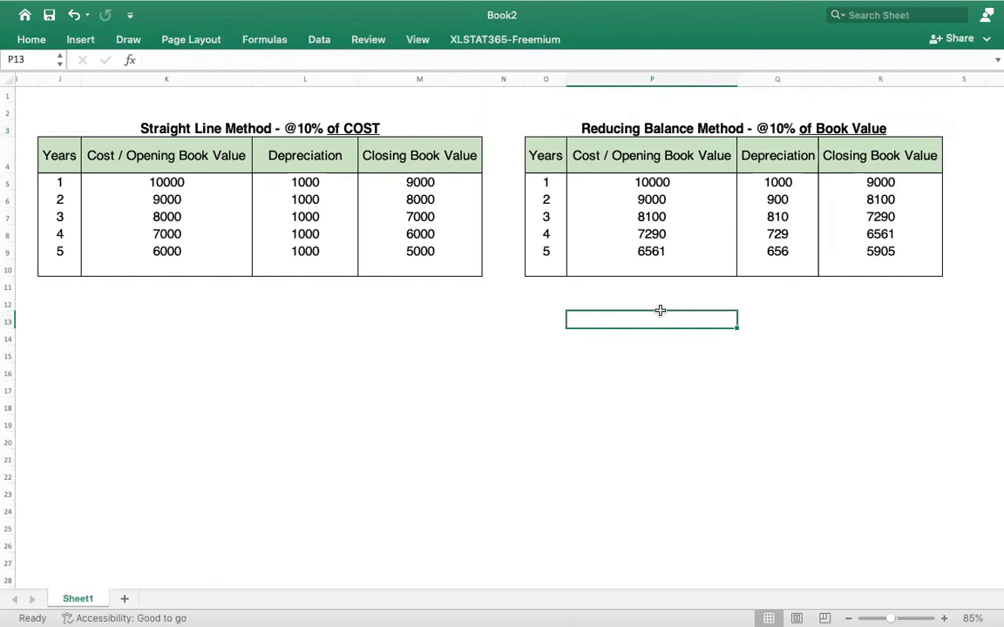